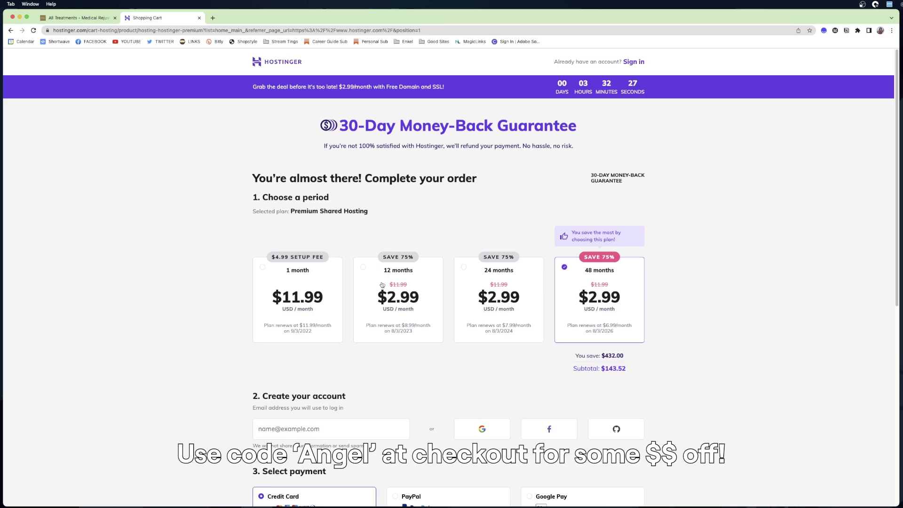
# Apply the coupon code ANGEL to the 48-month Premium Shared Hosting order
pyautogui.scroll(-7, 382, 285)
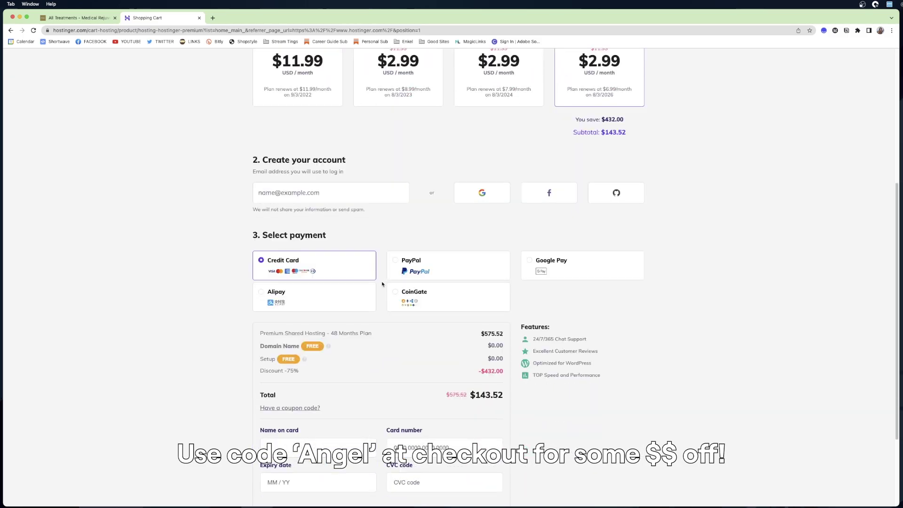
pyautogui.click(311, 326)
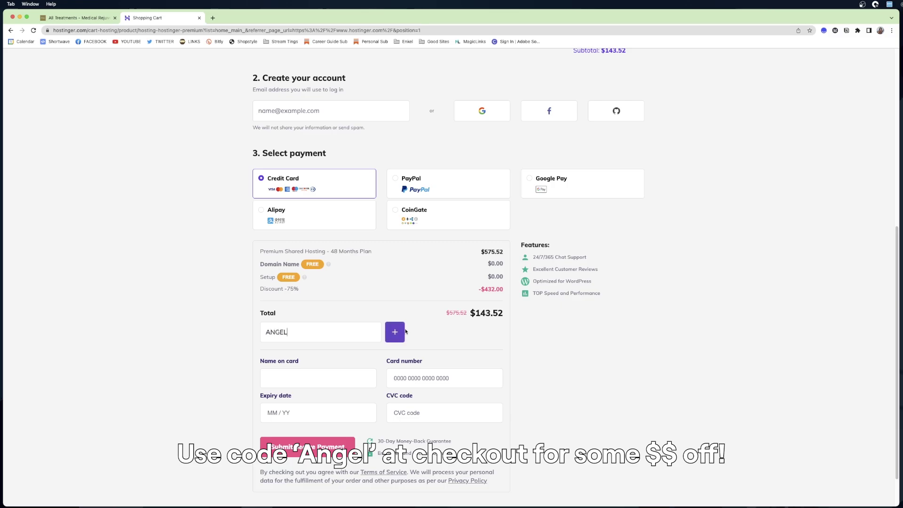
pyautogui.click(399, 332)
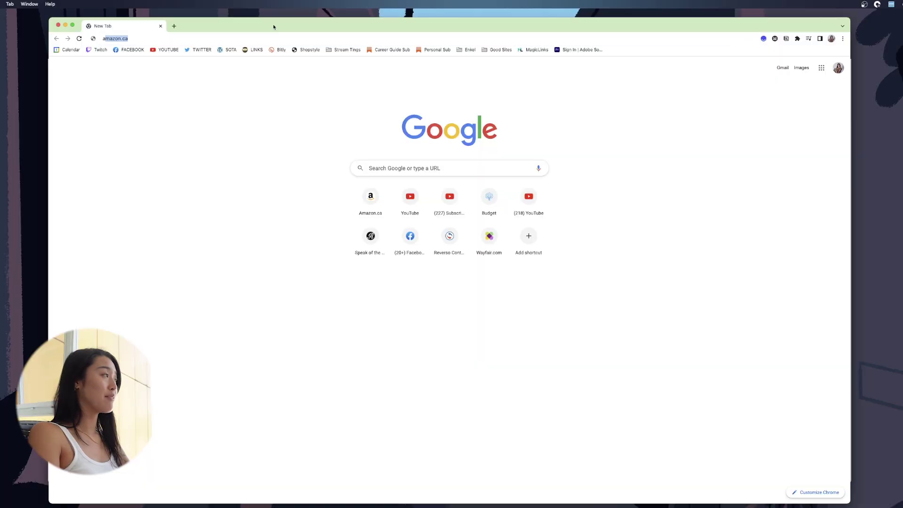
# Open autonomous.ai and load grovemade.com in a separate browser tab
pyautogui.write('autonomous.ai')
pyautogui.press('Return')
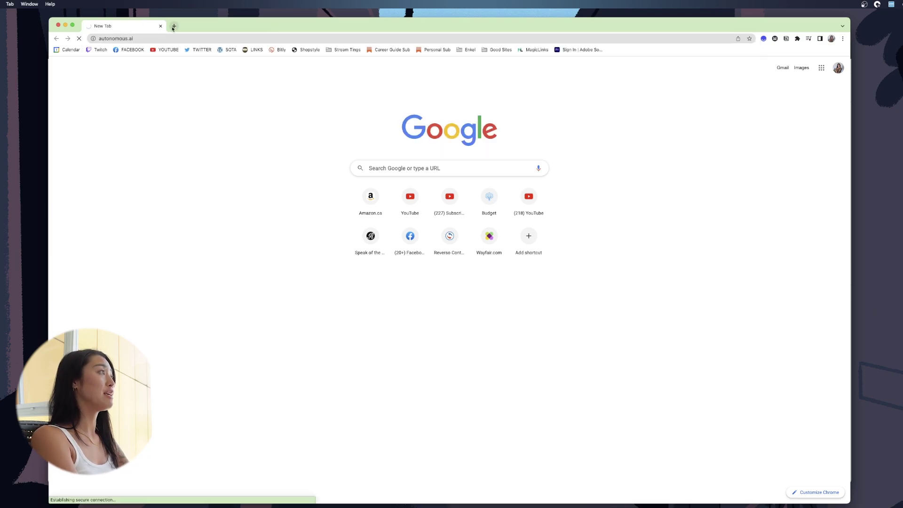
pyautogui.click(172, 28)
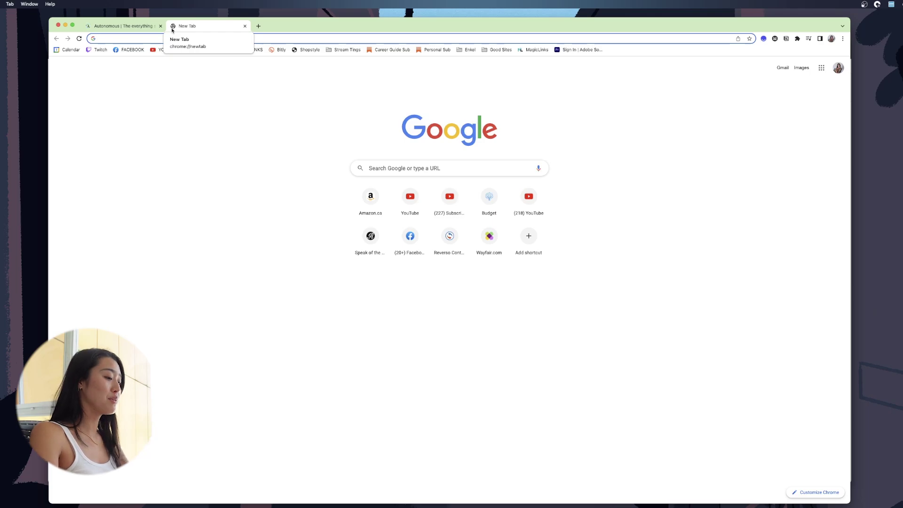
pyautogui.write('grovemade.com')
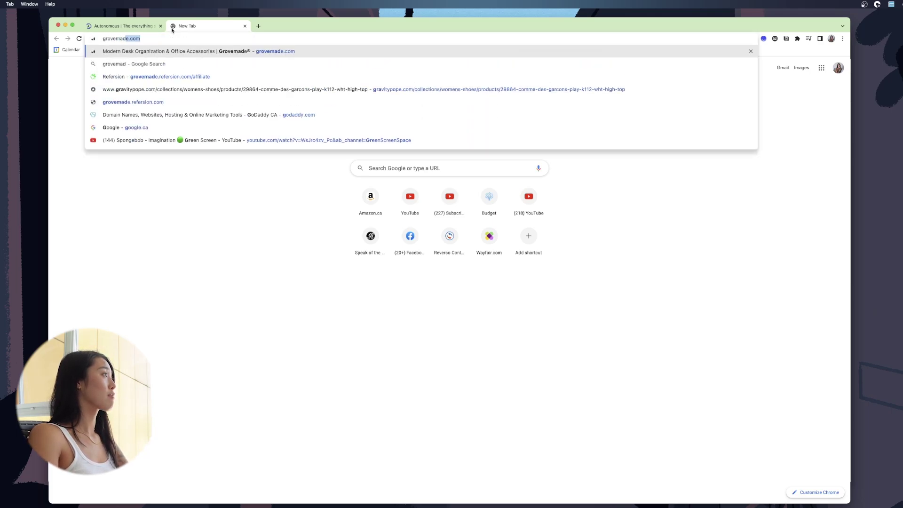
pyautogui.press('Return')
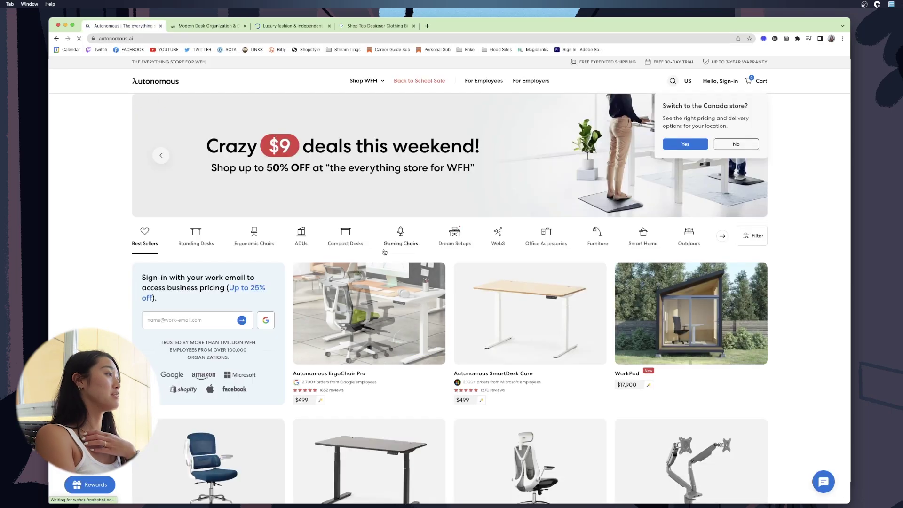
# Open the Autonomous ErgoChair Pro product page in a new tab from the Best Sellers list
pyautogui.click(342, 328)
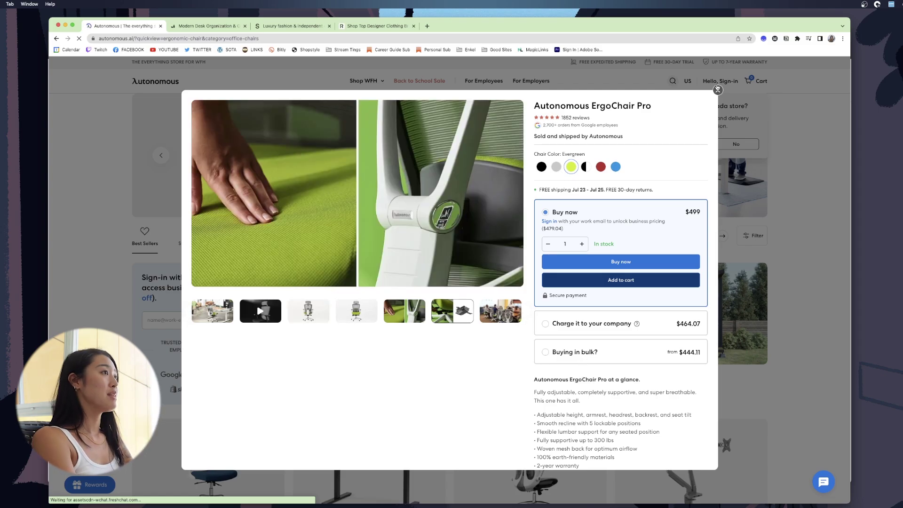
pyautogui.click(718, 92)
pyautogui.rightClick(341, 374)
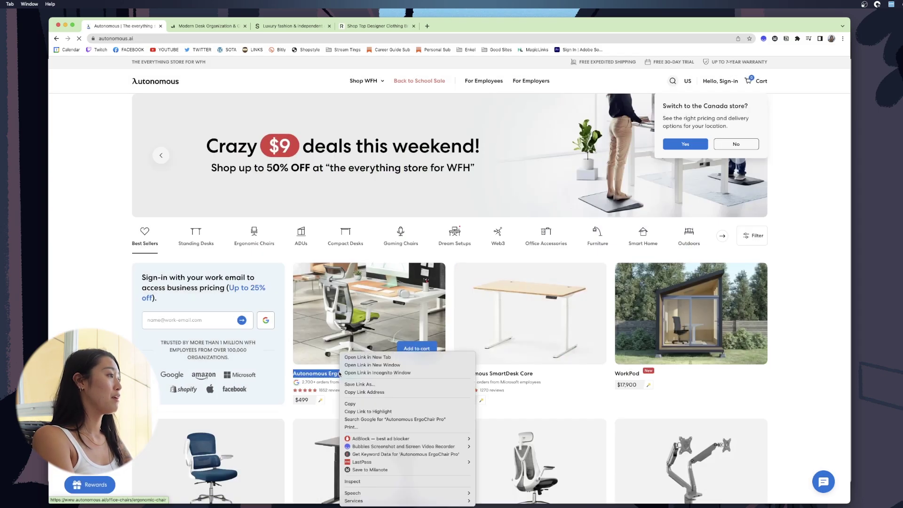
pyautogui.click(374, 357)
# Open the Walnut & Leather Mouse Pad page from Grovemade's featured products and bring up the SSENSE site
pyautogui.hotkey('ctrl', 'Tab')
pyautogui.hotkey('ctrl', 'Tab')
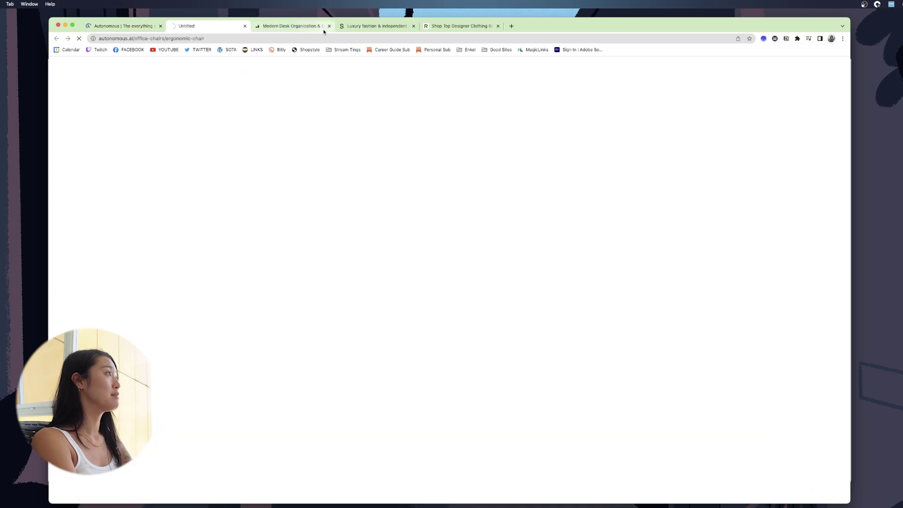
pyautogui.scroll(-6, 406, 270)
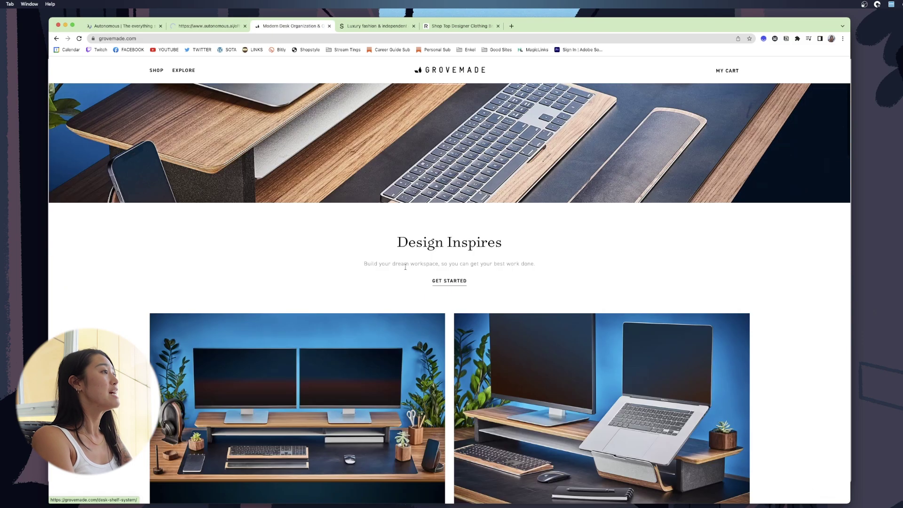
pyautogui.scroll(-10, 406, 271)
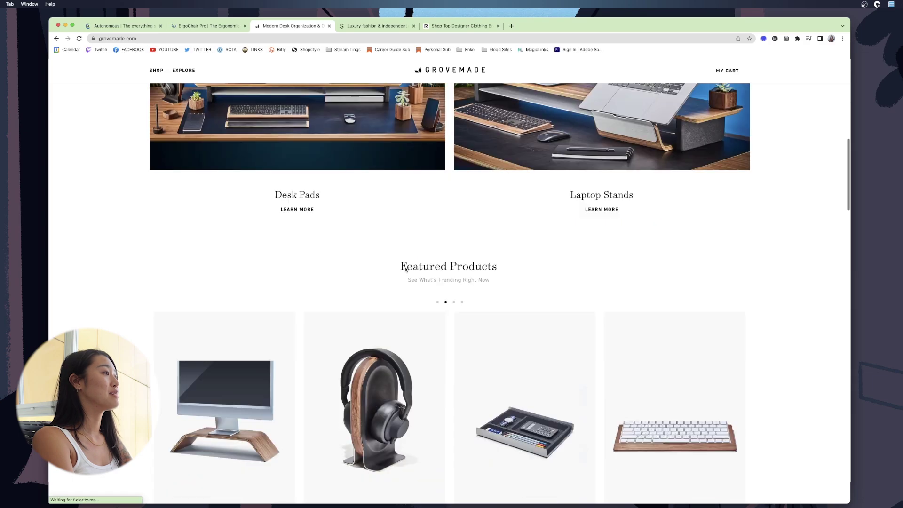
pyautogui.scroll(2, 208, 258)
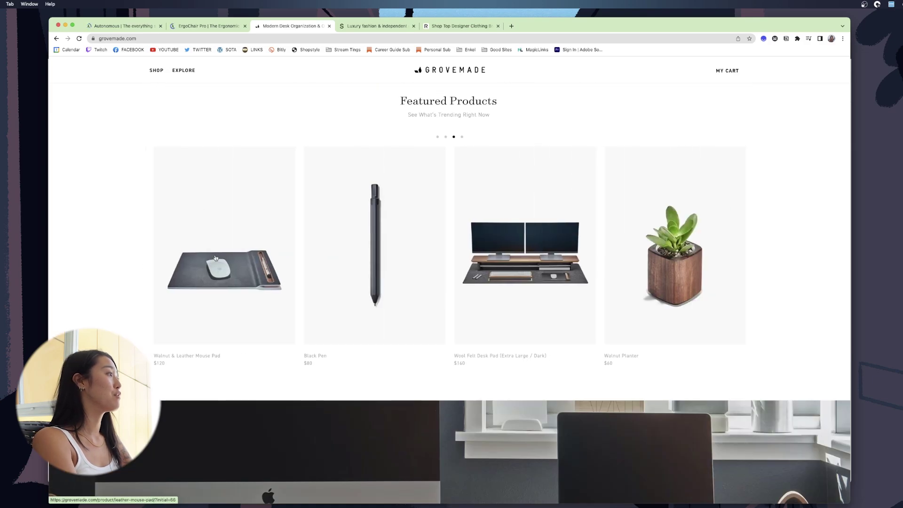
pyautogui.click(217, 285)
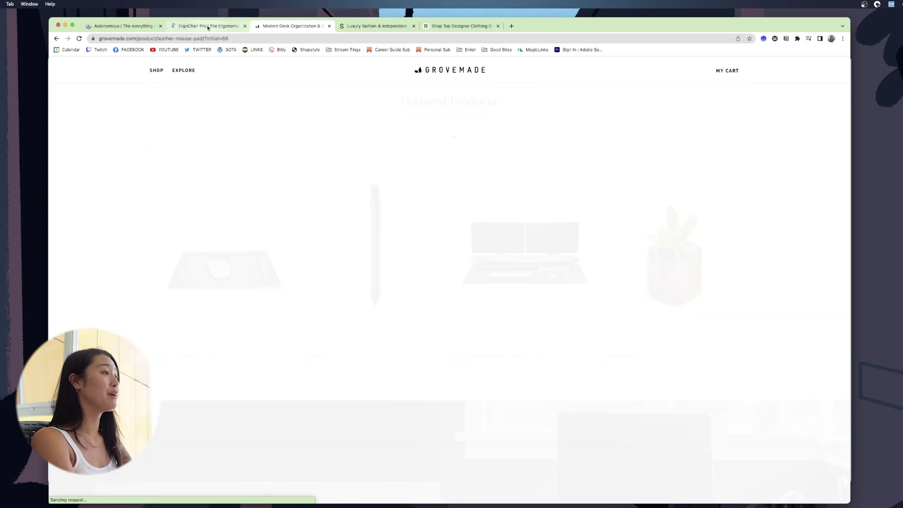
pyautogui.click(372, 26)
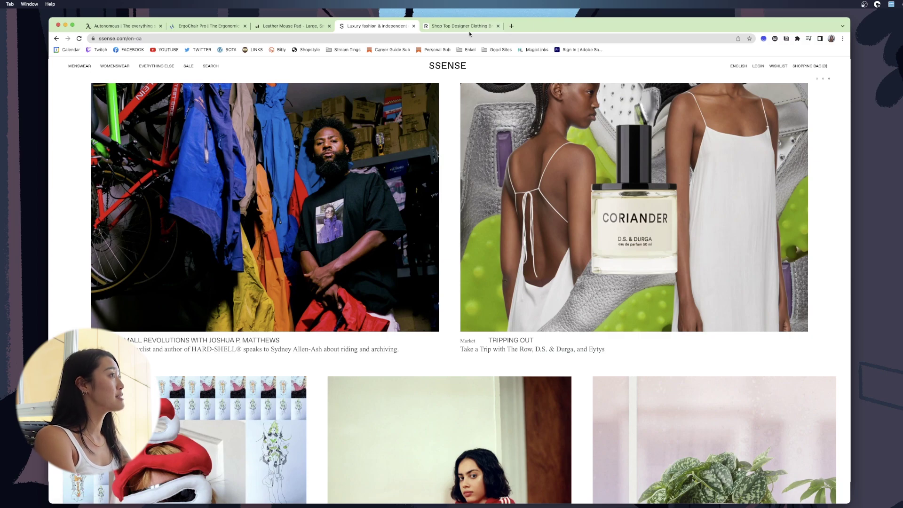
# Return to the ErgoChair Pro page and select the Buying in bulk purchase option
pyautogui.press('super+2')
pyautogui.scroll(-1, 569, 282)
pyautogui.click(619, 321)
pyautogui.click(611, 401)
# Preview the ErgoChair Pro in its available chair colors, finishing with Cool Gray
pyautogui.click(622, 173)
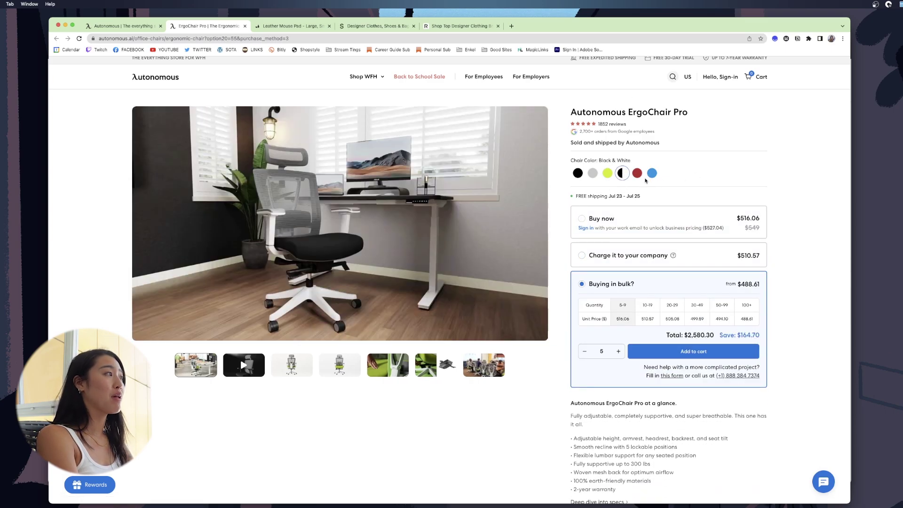
pyautogui.click(637, 174)
pyautogui.click(592, 174)
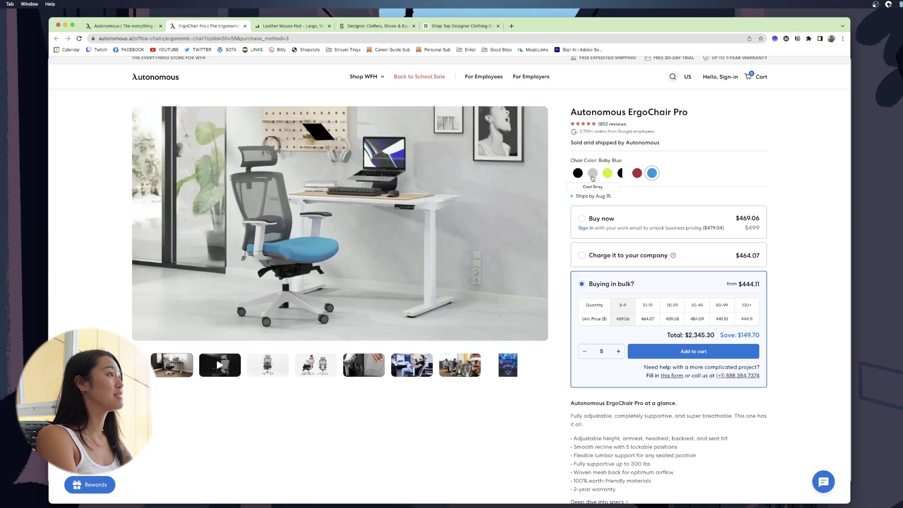
pyautogui.click(578, 173)
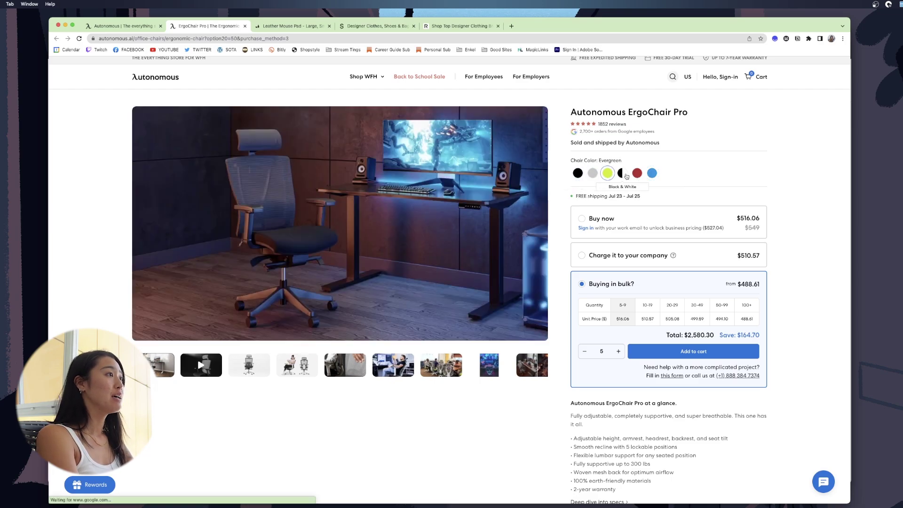
pyautogui.click(608, 173)
pyautogui.click(620, 174)
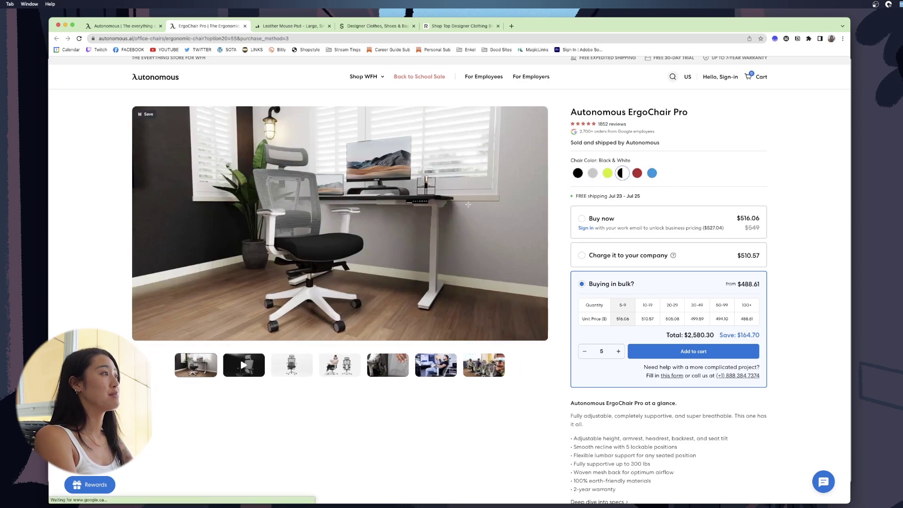
pyautogui.click(636, 174)
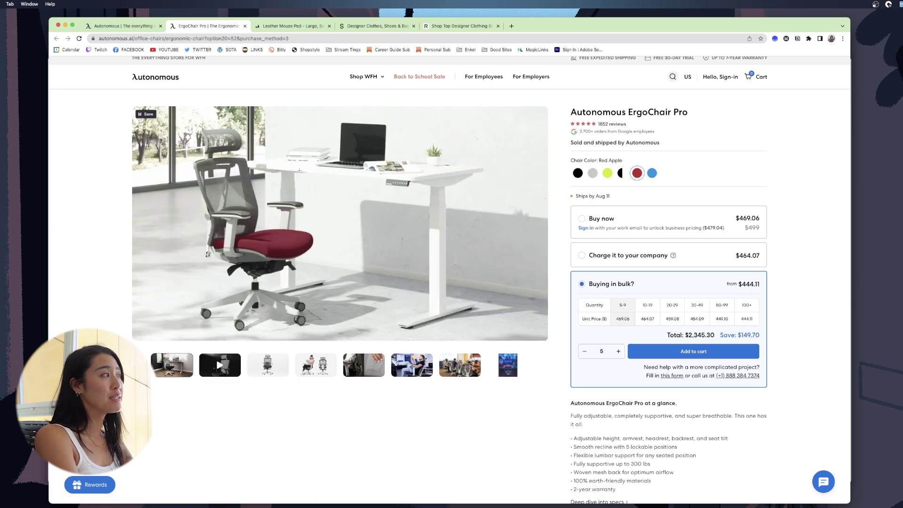
pyautogui.click(650, 173)
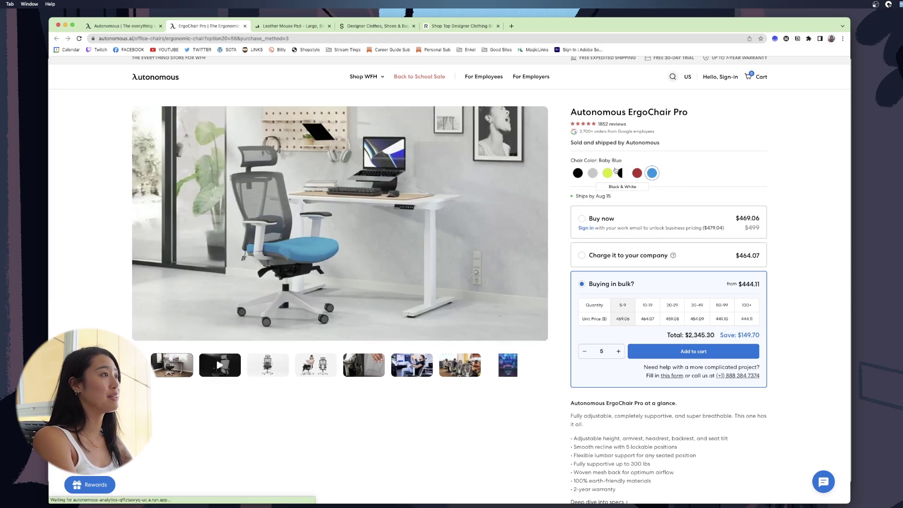
pyautogui.click(593, 173)
# Compare the chair's Buy now and Buying in bulk options, finishing with Charge it to your company
pyautogui.click(608, 216)
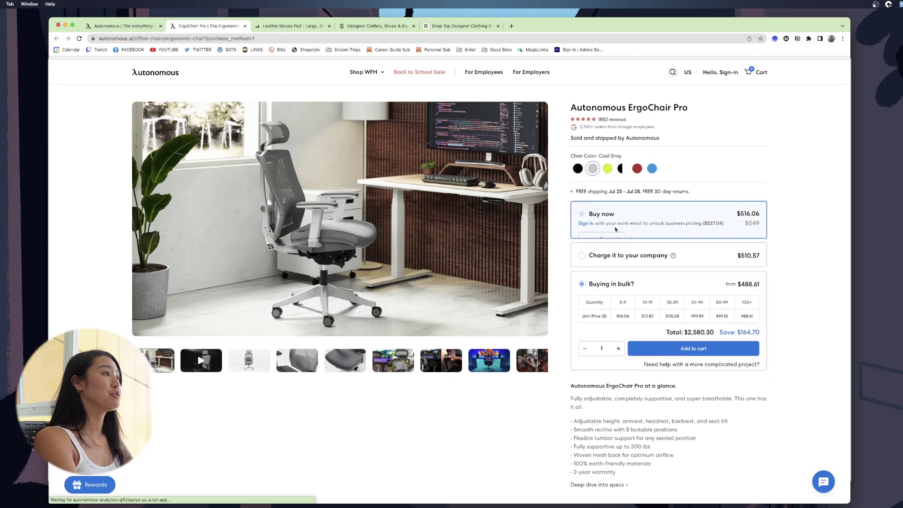
pyautogui.click(658, 326)
pyautogui.click(633, 400)
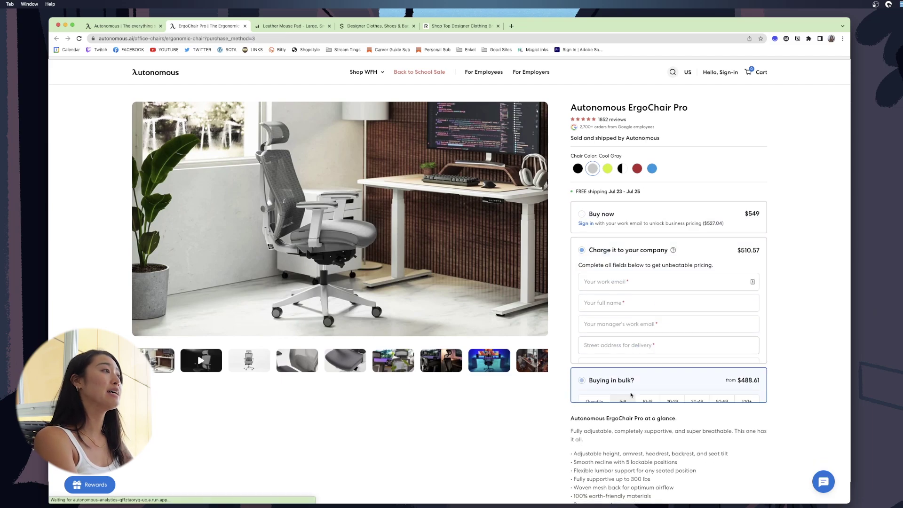
pyautogui.click(607, 214)
pyautogui.click(638, 319)
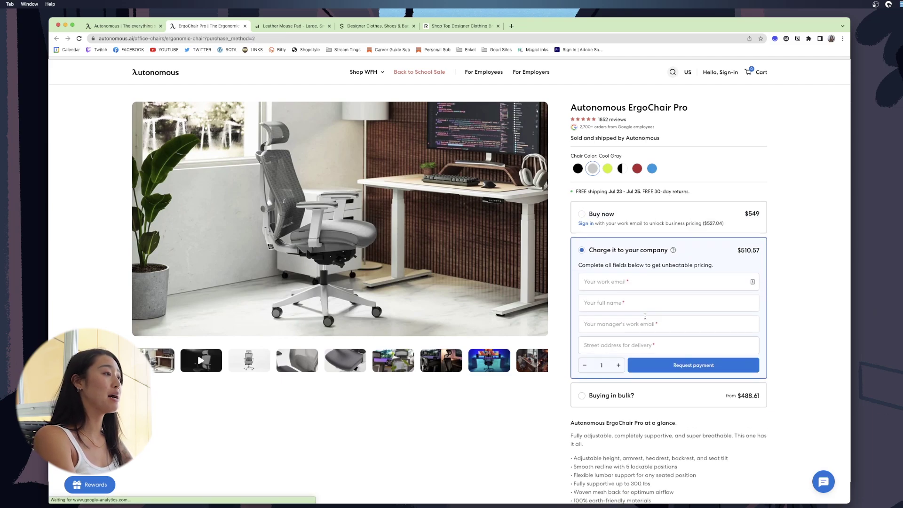
# Examine the ErgoChair Pro at a glance description and its bulleted feature list
pyautogui.scroll(-5, 522, 291)
pyautogui.scroll(5, 522, 291)
pyautogui.scroll(-1, 524, 295)
pyautogui.moveTo(571, 399); pyautogui.dragTo(677, 489)
pyautogui.click(452, 393)
# Examine the Frequently bought together bundle and the Also bought product suggestions
pyautogui.scroll(-3, 447, 394)
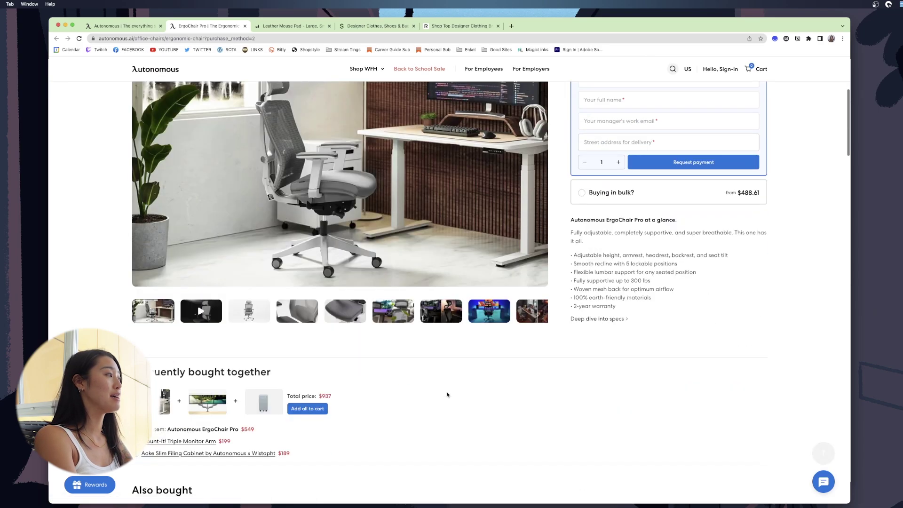
pyautogui.scroll(-5, 447, 395)
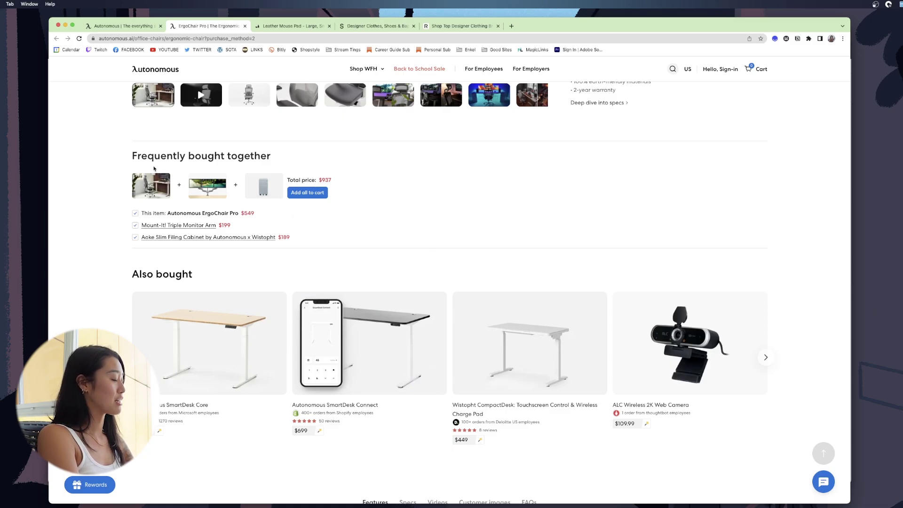
pyautogui.moveTo(121, 133); pyautogui.dragTo(400, 268)
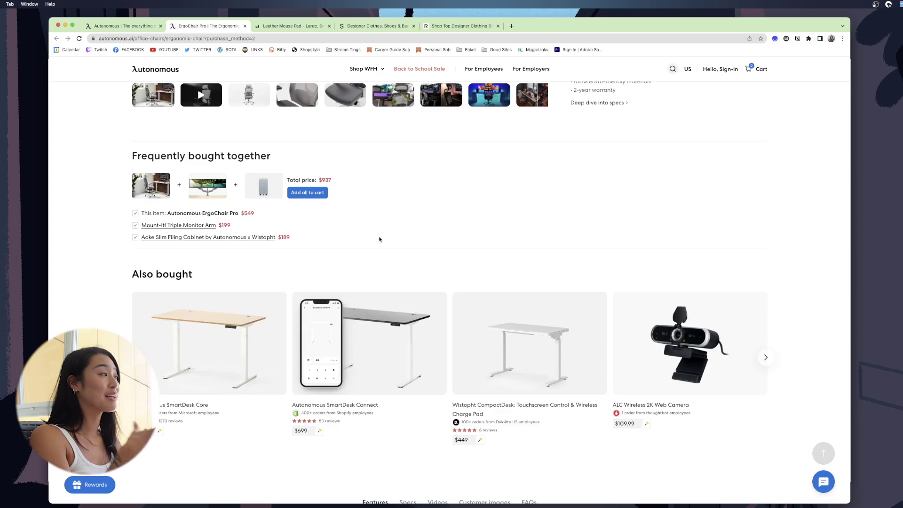
pyautogui.scroll(-10, 418, 376)
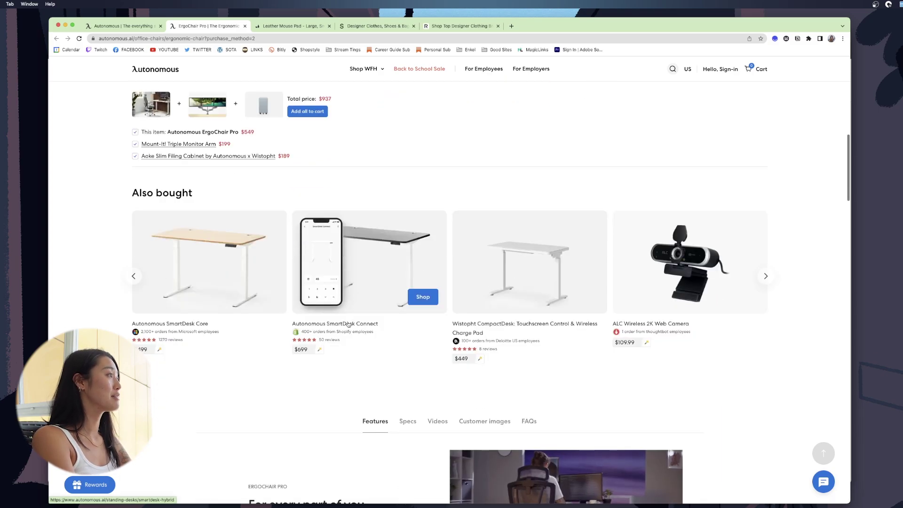
# Look through the ErgoChair Pro's Videos, Features, Specs and Customer images sections
pyautogui.scroll(10, 439, 138)
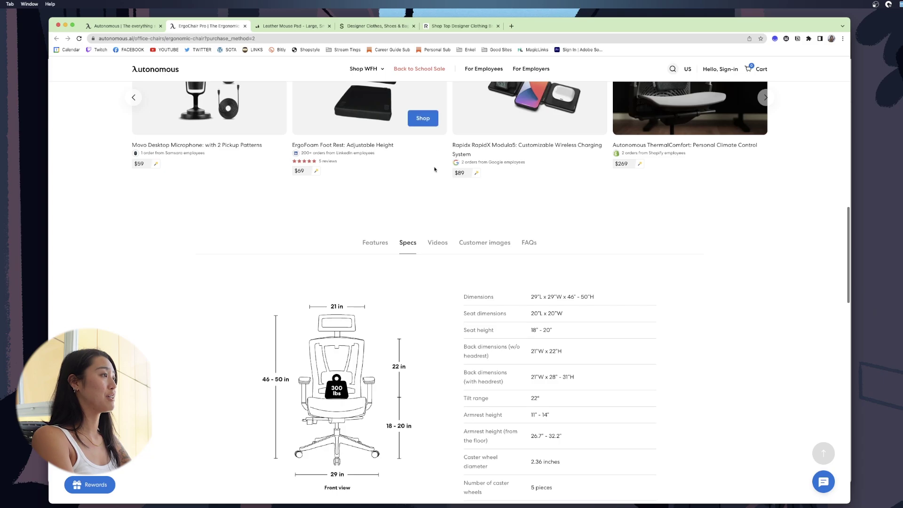
pyautogui.click(438, 244)
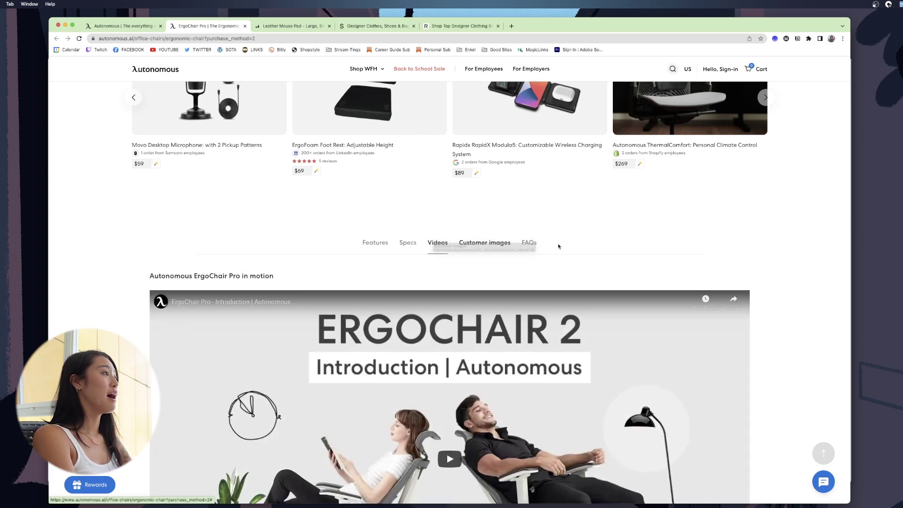
pyautogui.click(375, 242)
pyautogui.scroll(-2, 576, 242)
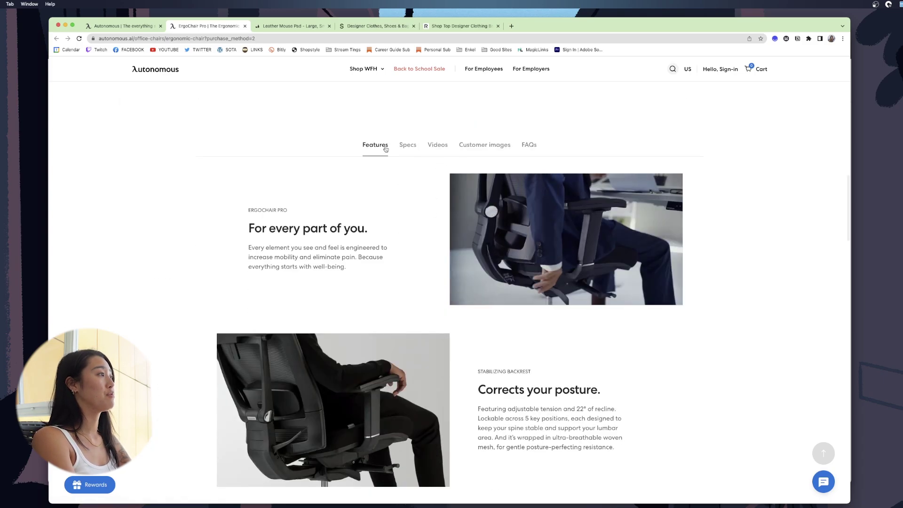
pyautogui.click(407, 145)
pyautogui.click(484, 147)
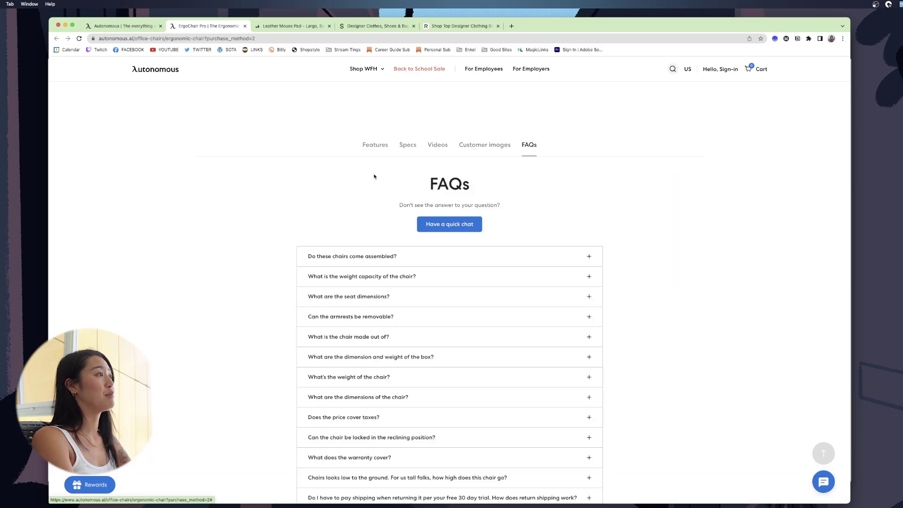
# Look through the chair's FAQs and open the question "Do these chairs come assembled?"
pyautogui.scroll(-5, 371, 164)
pyautogui.scroll(5, 376, 168)
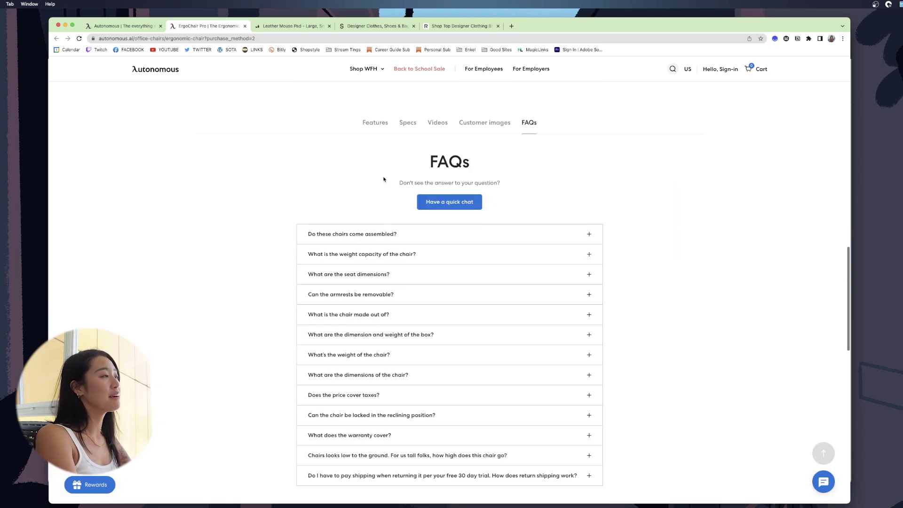
pyautogui.click(398, 241)
# Examine the long ErgoChair Pro text above the page footer and collapse it to its short version
pyautogui.scroll(-10, 400, 272)
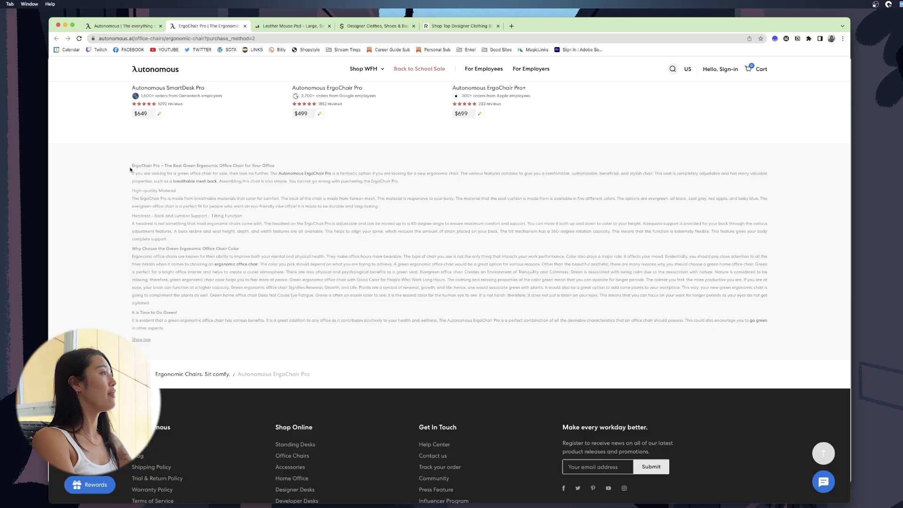
pyautogui.moveTo(122, 158); pyautogui.dragTo(797, 356)
pyautogui.click(142, 339)
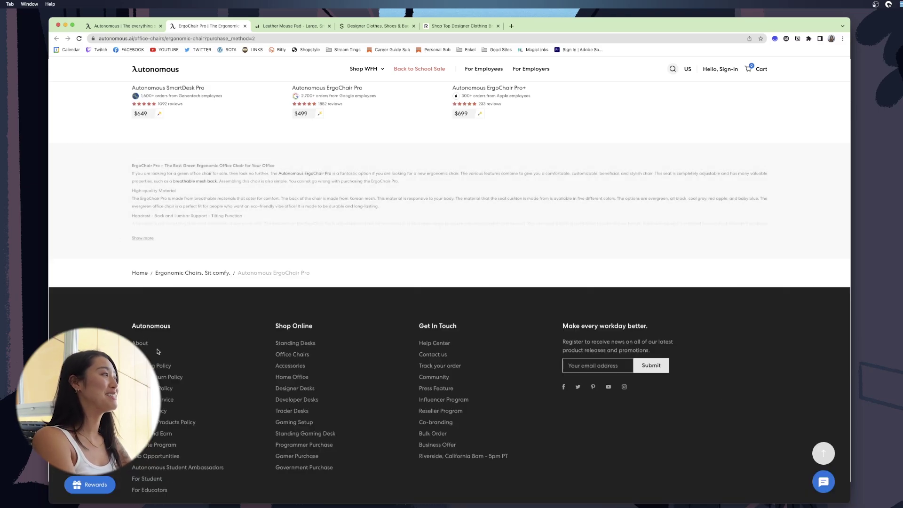
# Expand and examine the long ErgoChair Pro text above the footer, and return to the product options at the page start
pyautogui.click(141, 239)
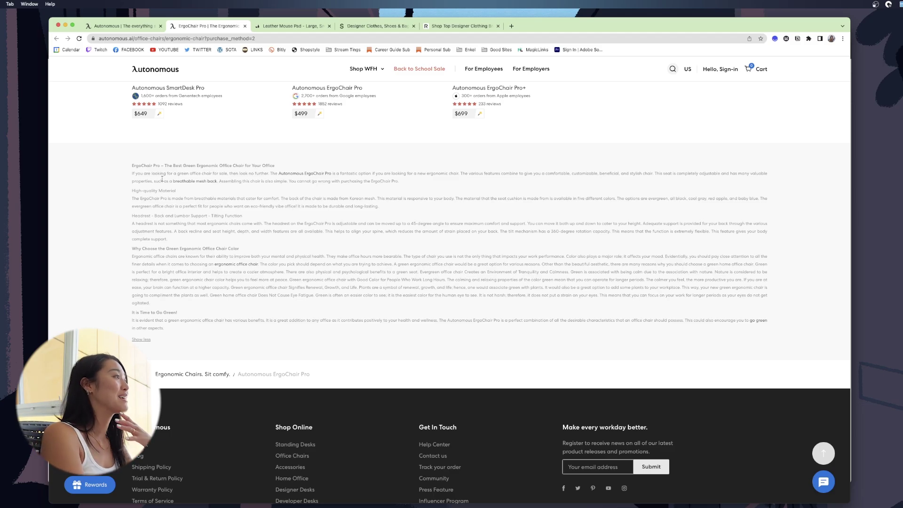
pyautogui.moveTo(132, 165); pyautogui.dragTo(359, 197)
pyautogui.click(252, 160)
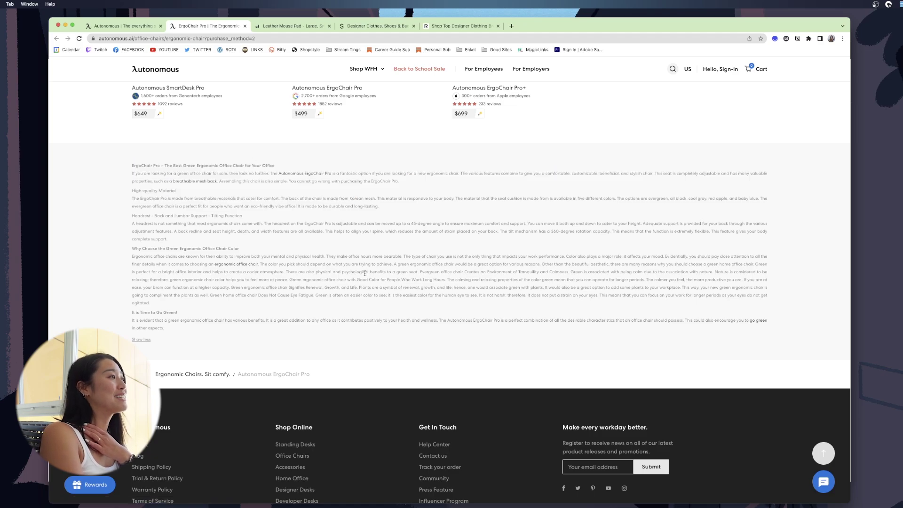
pyautogui.moveTo(240, 345); pyautogui.dragTo(685, 293)
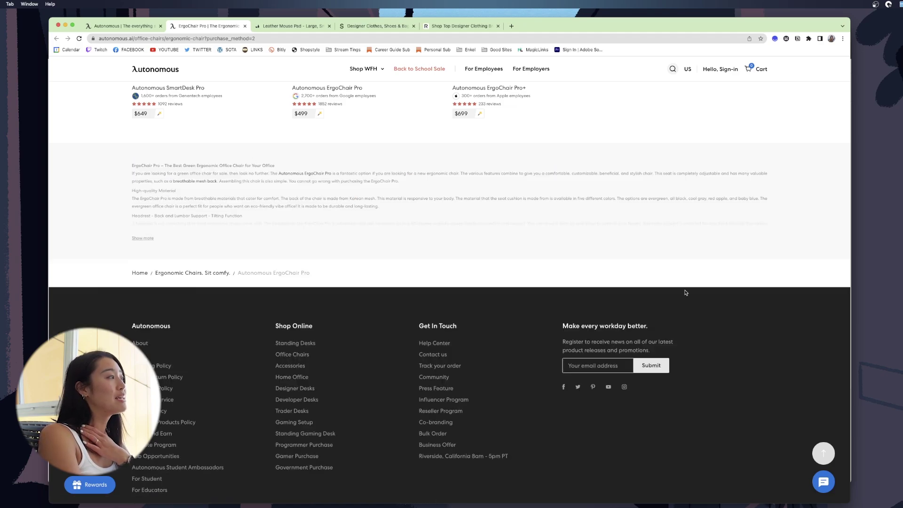
pyautogui.click(143, 238)
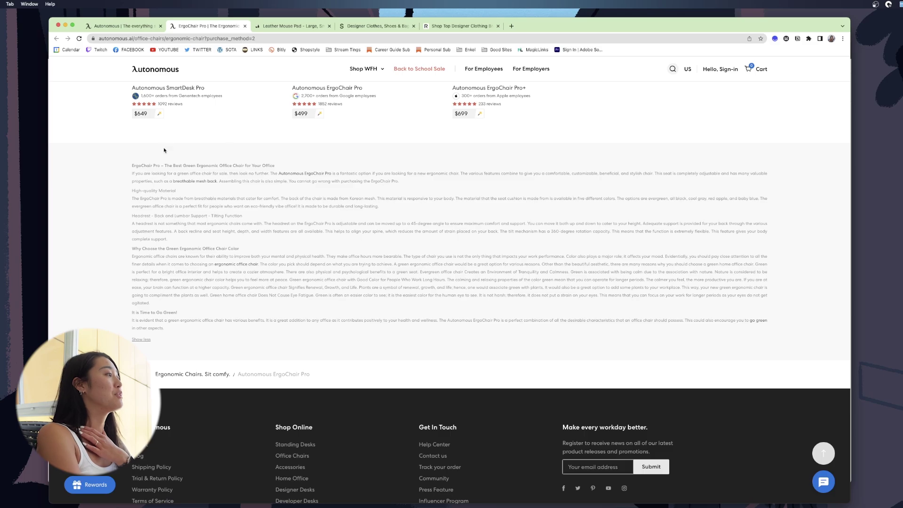
pyautogui.scroll(15, 493, 286)
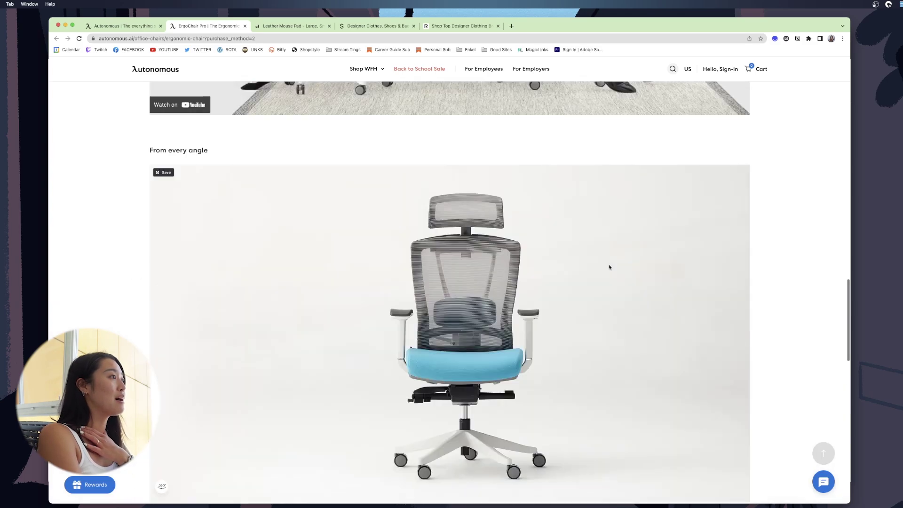
pyautogui.scroll(15, 609, 268)
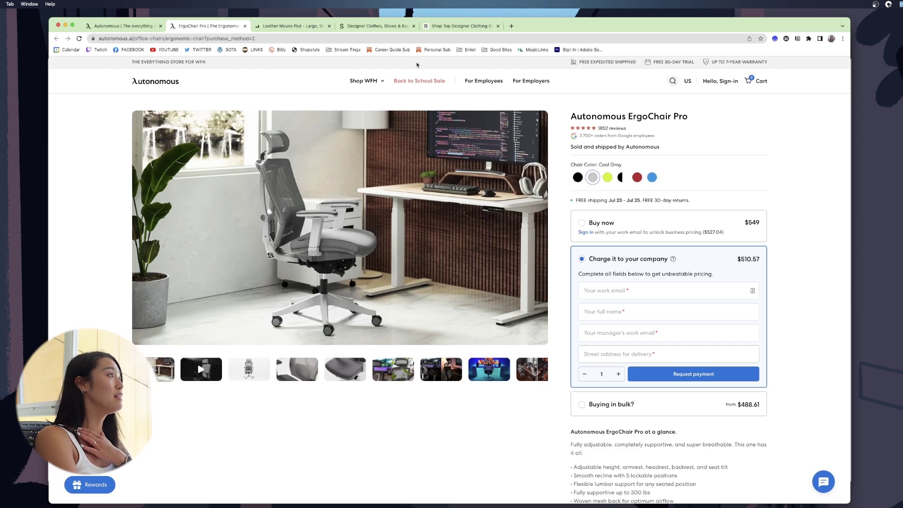
# Switch to the Grovemade Leather Mouse Pad page and preview its Large and Small size options
pyautogui.hotkey('ctrl', 'Tab')
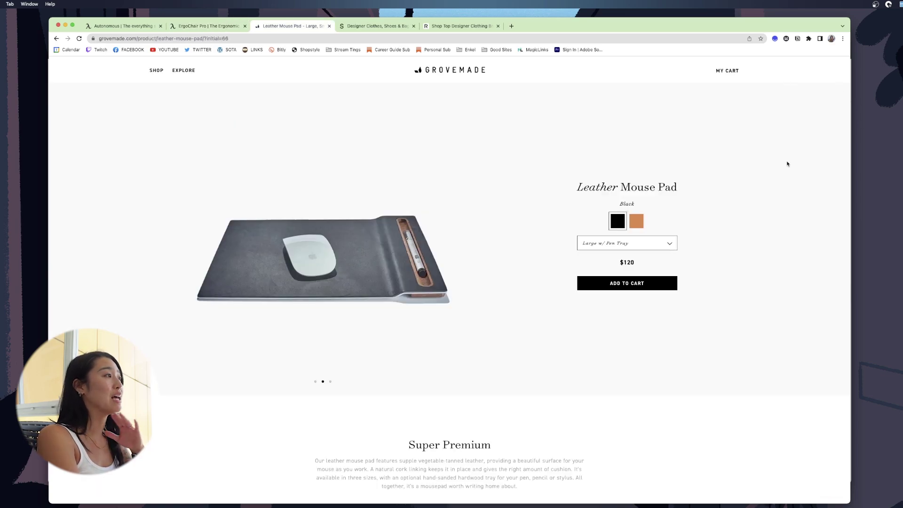
pyautogui.click(636, 227)
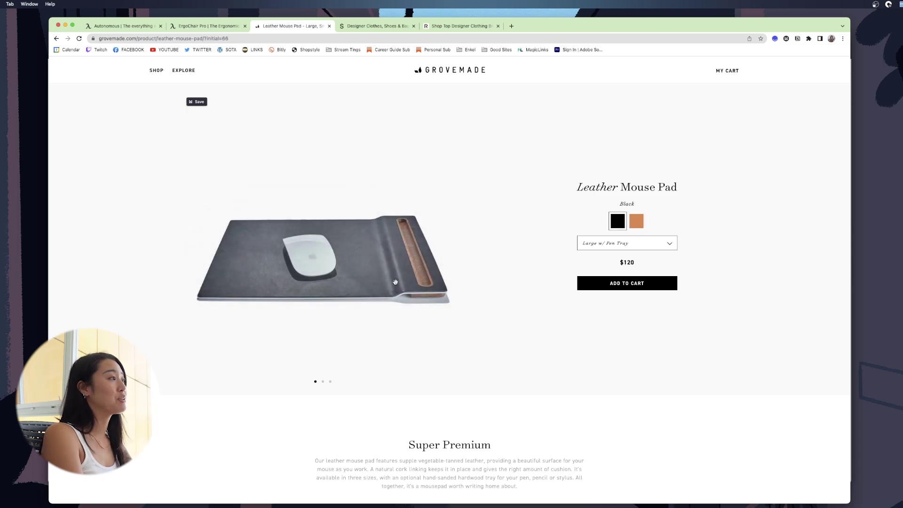
pyautogui.click(659, 244)
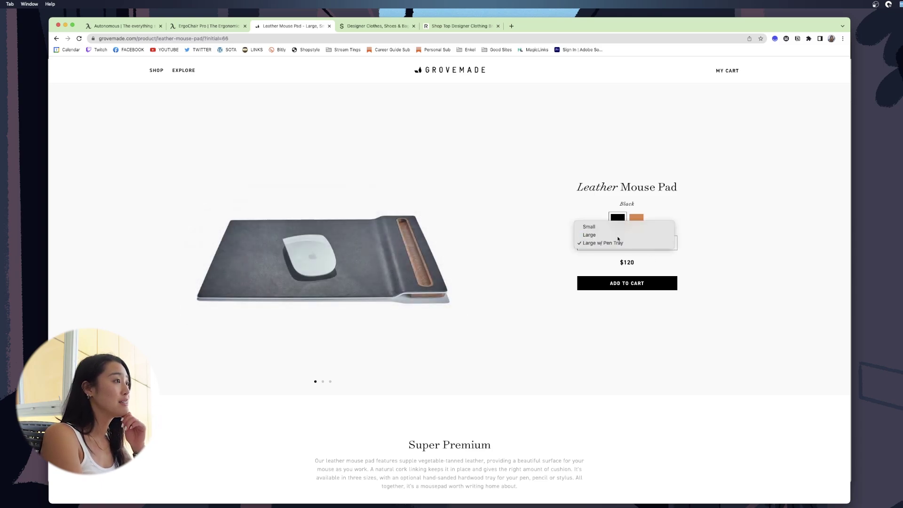
pyautogui.click(605, 235)
pyautogui.click(602, 243)
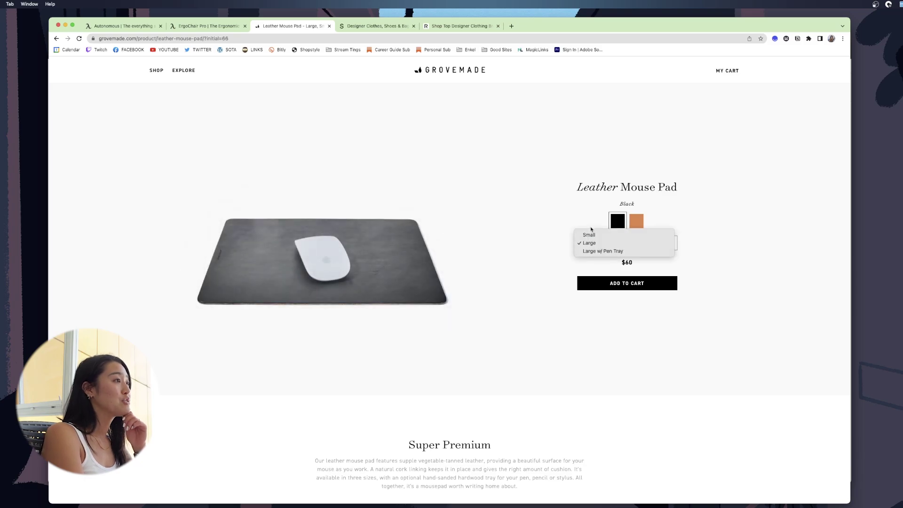
pyautogui.click(595, 232)
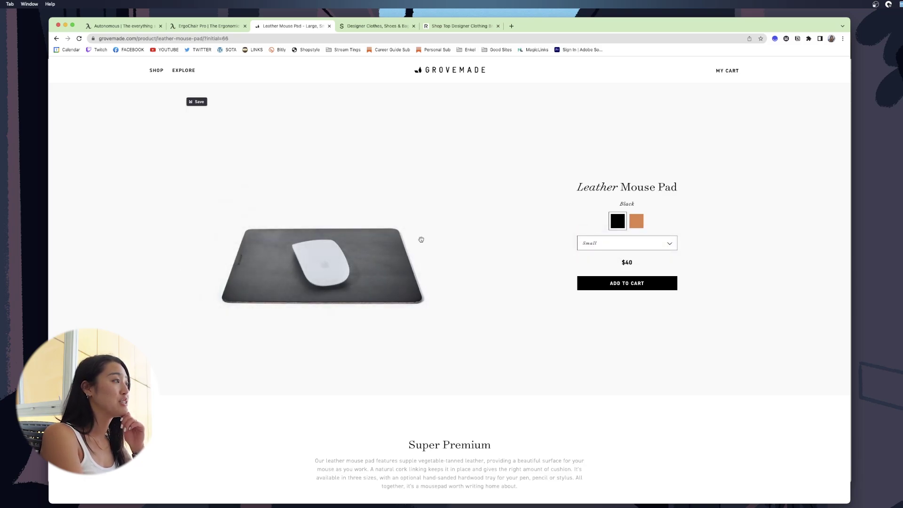
# Look through the mouse pad's Super Premium text, photo gallery, Layered Design, specifications and related products
pyautogui.scroll(-5, 431, 254)
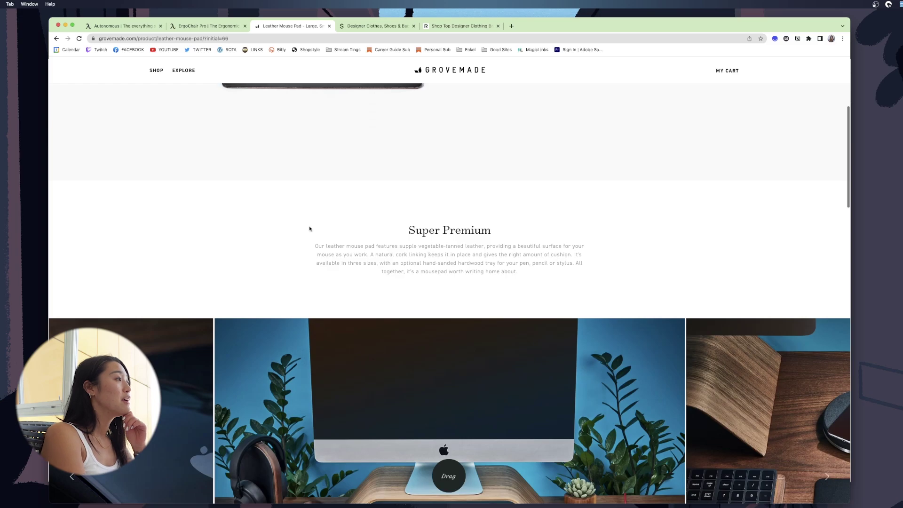
pyautogui.scroll(-5, 281, 223)
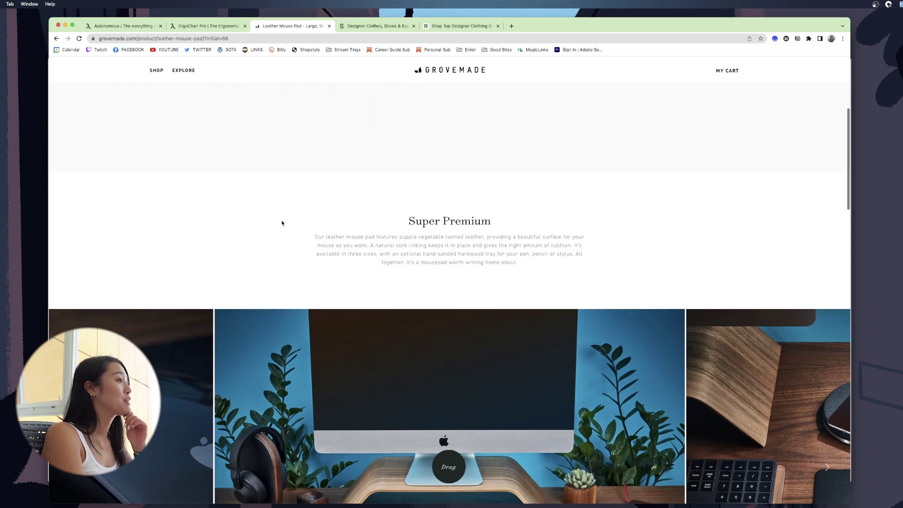
pyautogui.scroll(-7, 651, 257)
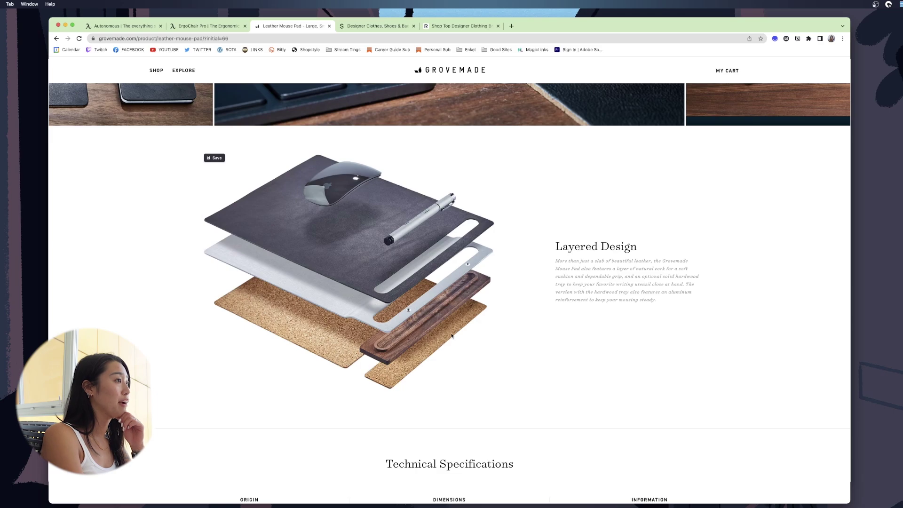
pyautogui.scroll(-17, 452, 335)
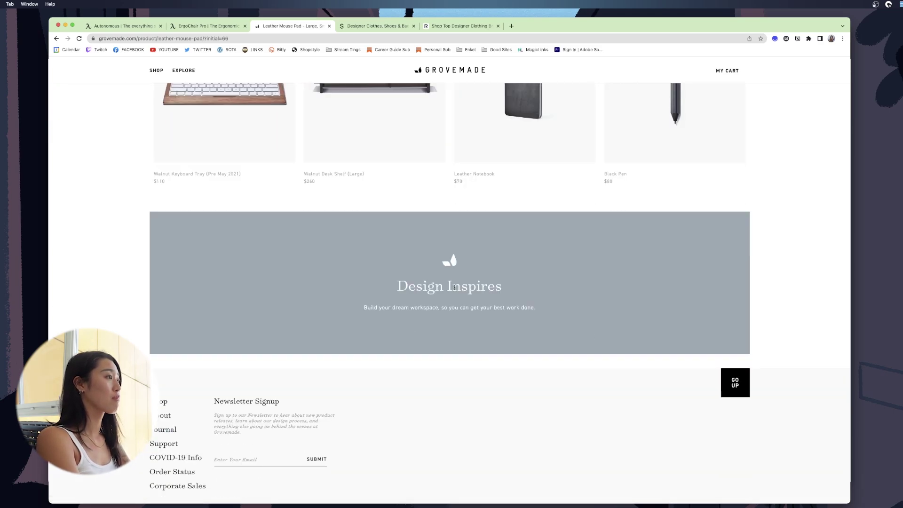
# Switch to the Revolve store and open the X REVOLVE Bustier Gown product page from the women's clothing listing
pyautogui.click(376, 26)
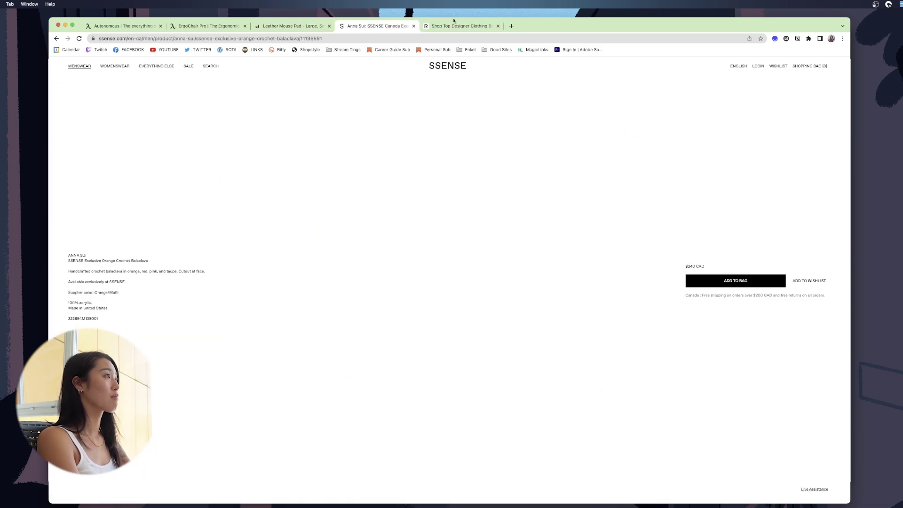
pyautogui.click(456, 26)
pyautogui.moveTo(353, 89)
pyautogui.click(318, 117)
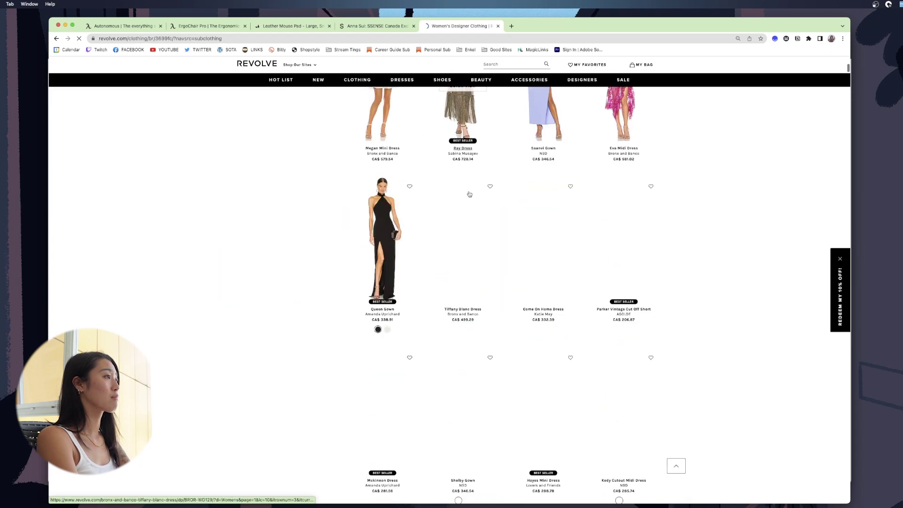
# Return to the SSENSE crochet balaclava page and examine its matching outfits and Recently viewed products
pyautogui.hotkey('ctrl', 'shift', 'Tab')
pyautogui.scroll(-10, 631, 193)
pyautogui.scroll(-2, 645, 193)
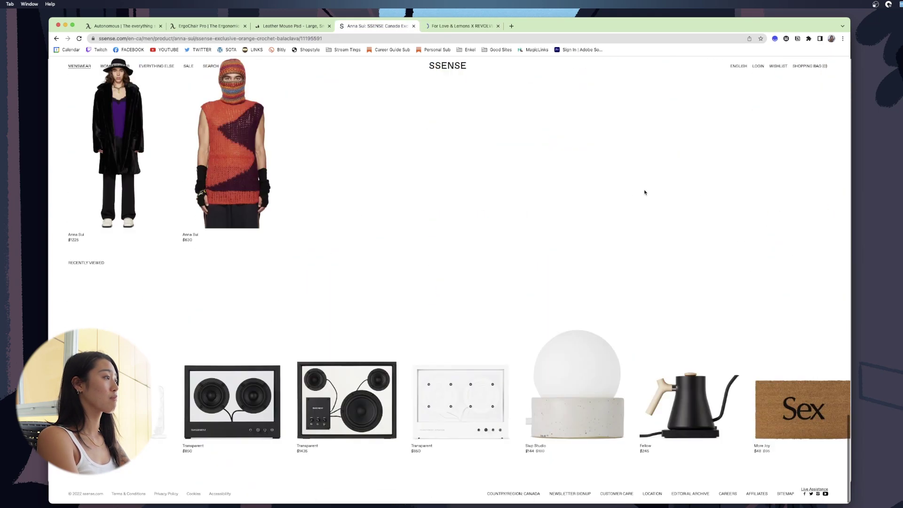
pyautogui.rightClick(461, 399)
pyautogui.click(491, 364)
pyautogui.scroll(4, 649, 278)
pyautogui.scroll(-4, 649, 278)
pyautogui.rightClick(786, 400)
# Examine the Revolve gown's Size & Fit, About The Brand and Description information and its similar items
pyautogui.click(521, 274)
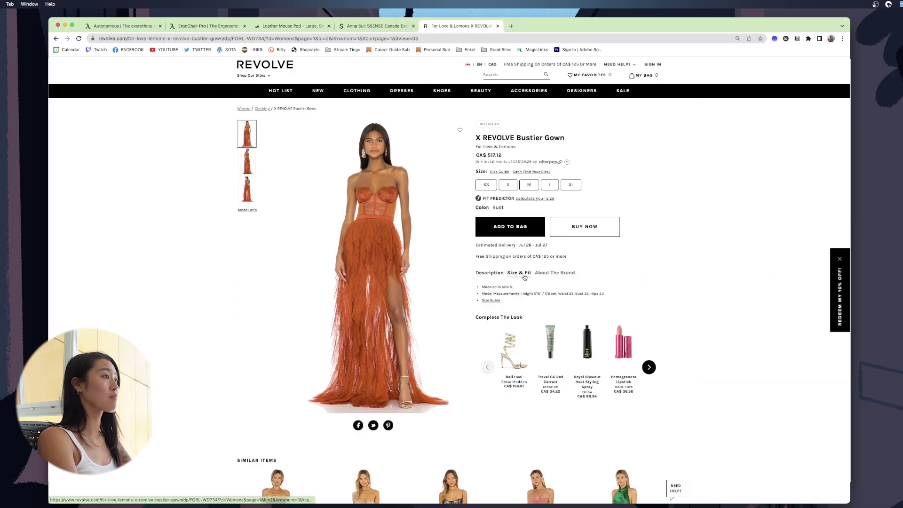
pyautogui.click(555, 273)
pyautogui.click(489, 273)
pyautogui.scroll(-10, 611, 329)
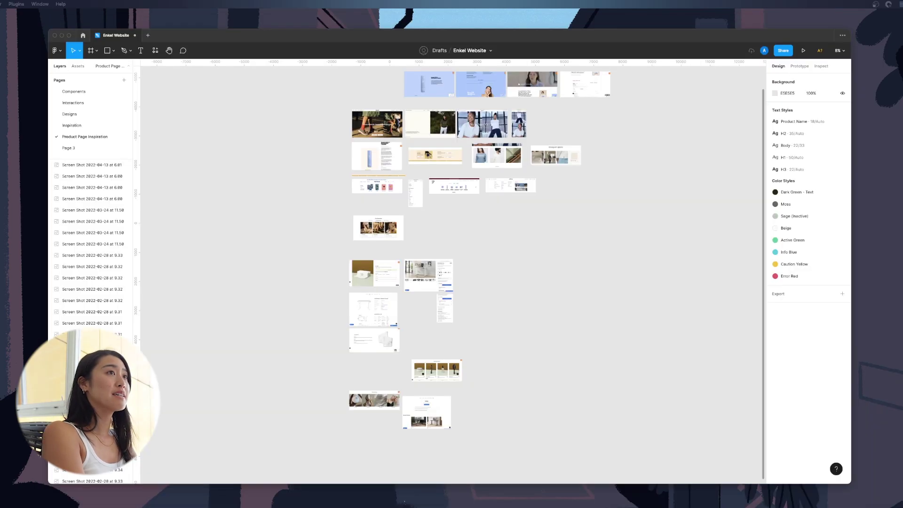
# Switch to Figma's Enkel Website file and place the new store screenshots beside the SmartDesk screenshots on the Product Page Inspiration page
pyautogui.moveTo(2, 339); pyautogui.dragTo(525, 275)
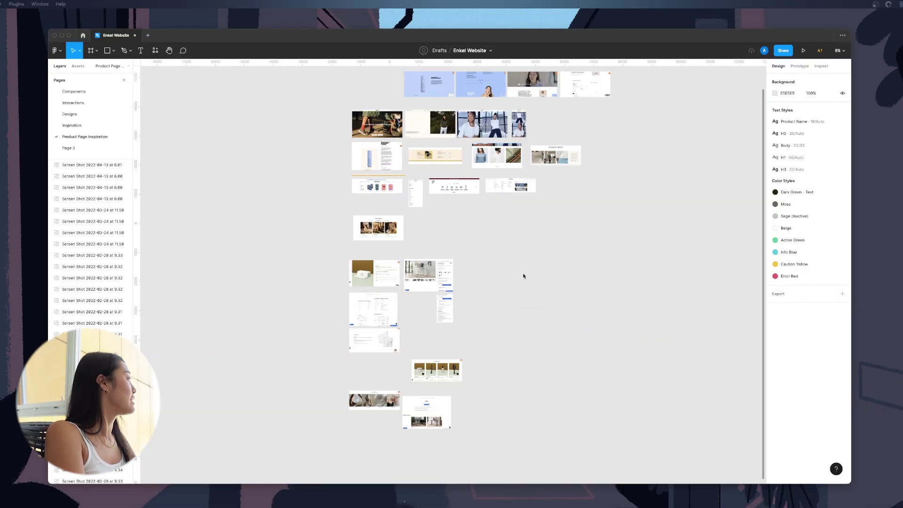
pyautogui.click(533, 283)
pyautogui.moveTo(511, 233); pyautogui.dragTo(711, 339)
pyautogui.hscroll(2, 550, 271)
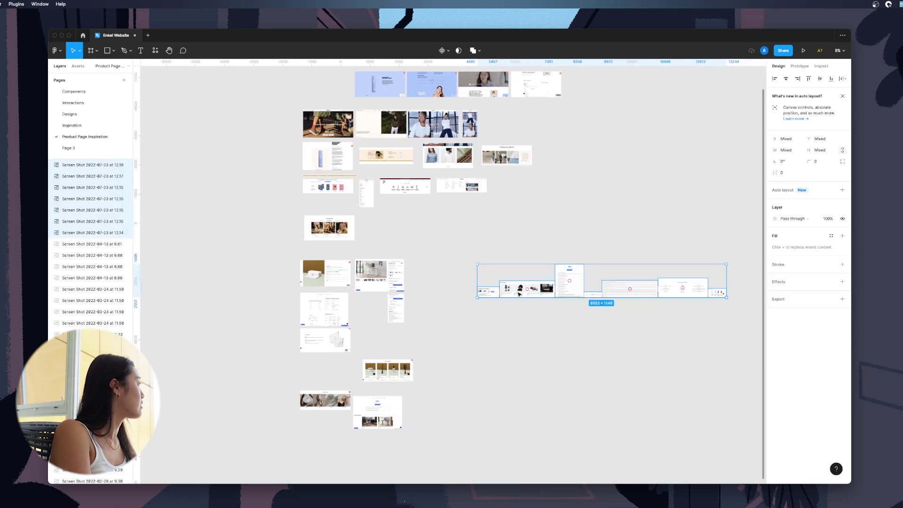
pyautogui.moveTo(519, 294); pyautogui.dragTo(454, 292)
pyautogui.click(450, 226)
# Examine the rows of clothing, skincare and shoe store screenshots on the inspiration board
pyautogui.scroll(3, 423, 263)
pyautogui.hscroll(-1, 423, 264)
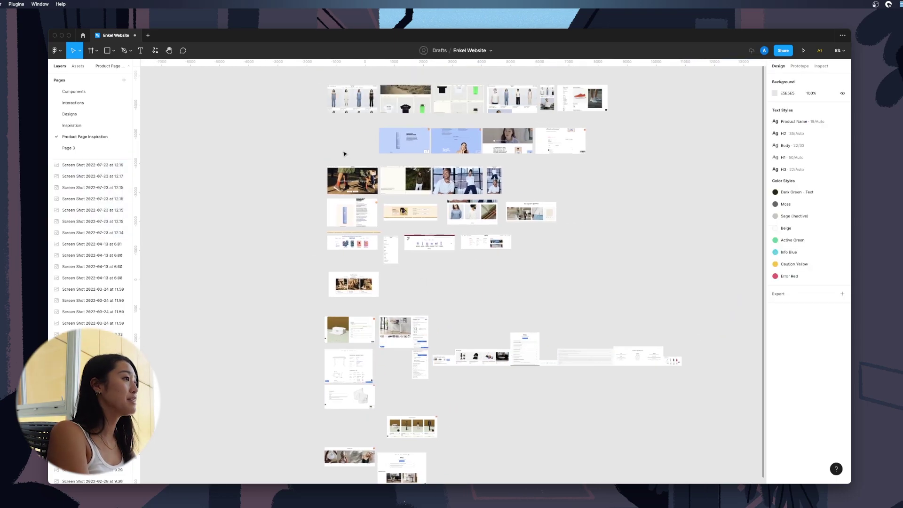
pyautogui.scroll(5, 353, 109)
pyautogui.scroll(5, 353, 109)
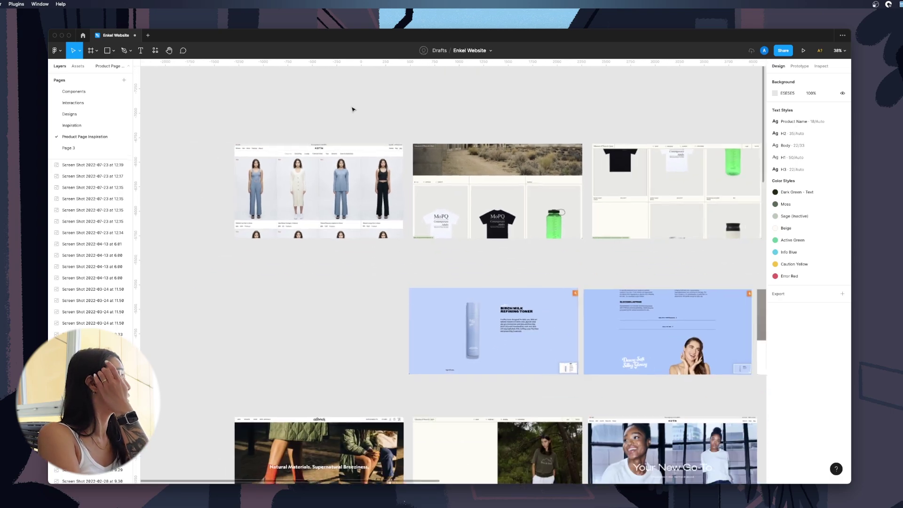
pyautogui.scroll(-3, 353, 109)
pyautogui.hscroll(10, 353, 109)
pyautogui.scroll(-4, 352, 109)
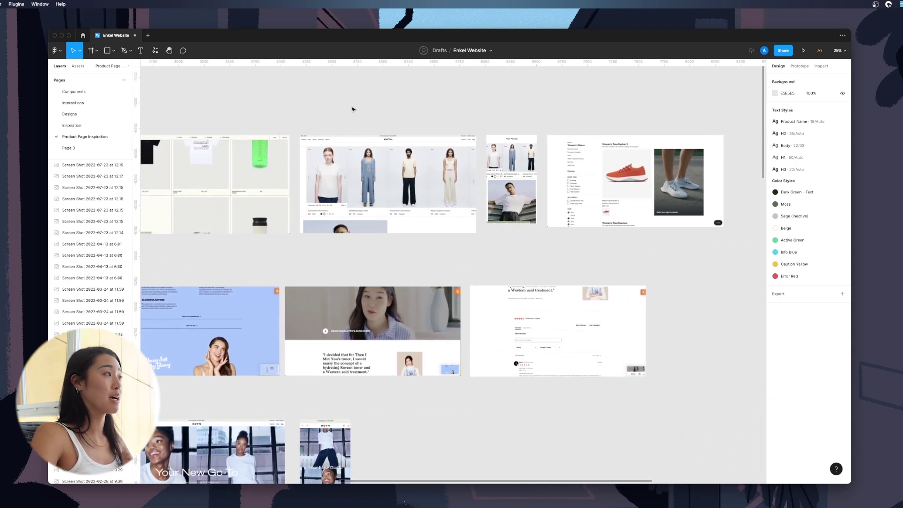
pyautogui.scroll(-3, 353, 109)
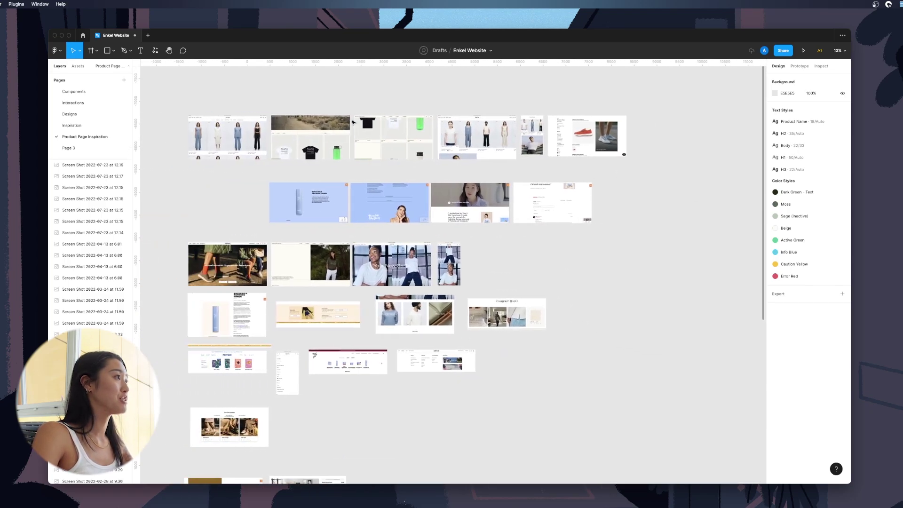
# Move the red running shoe product screenshot to the start of the blue Birch Milk Refining Toner row
pyautogui.scroll(8, 350, 115)
pyautogui.scroll(-2, 348, 123)
pyautogui.hscroll(-4, 348, 124)
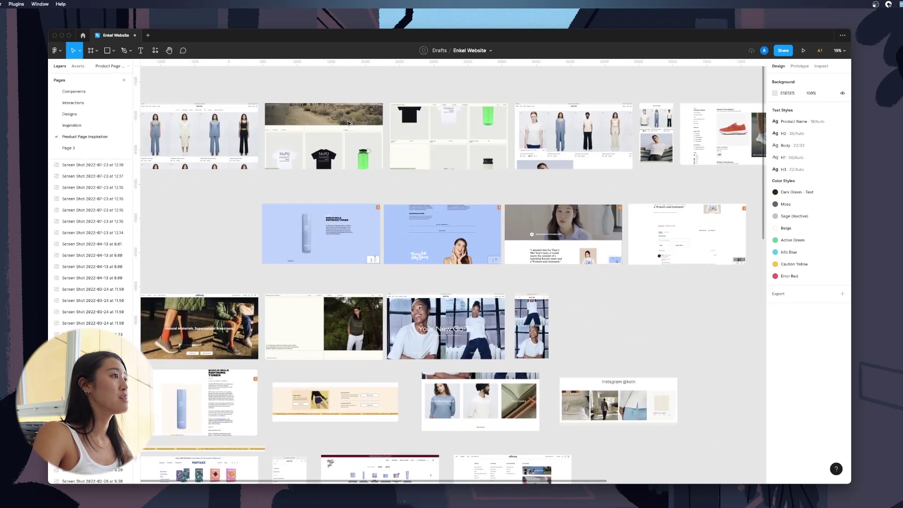
pyautogui.moveTo(678, 148); pyautogui.dragTo(206, 235)
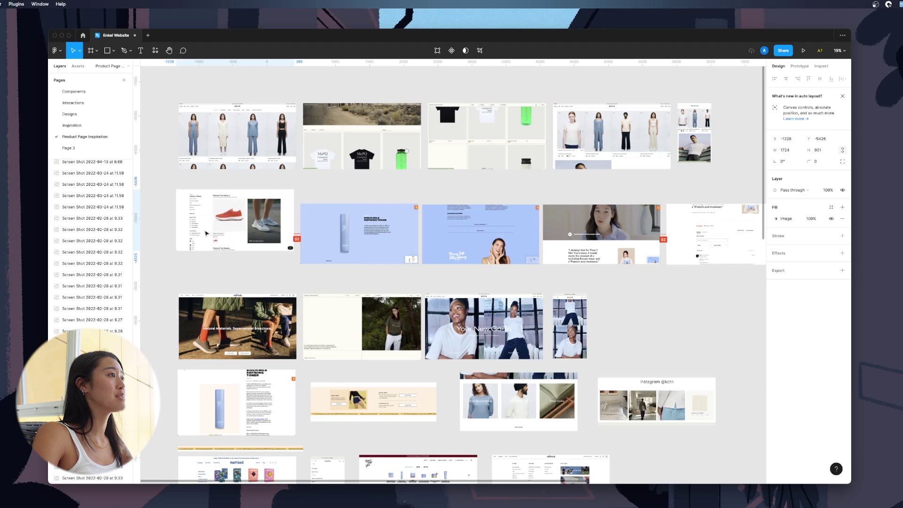
pyautogui.click(372, 235)
# Line up The Towel and SmartDesk product screenshots side by side below the three-shoe collection screenshot
pyautogui.scroll(-5, 374, 339)
pyautogui.hscroll(-3, 375, 339)
pyautogui.scroll(-10, 374, 338)
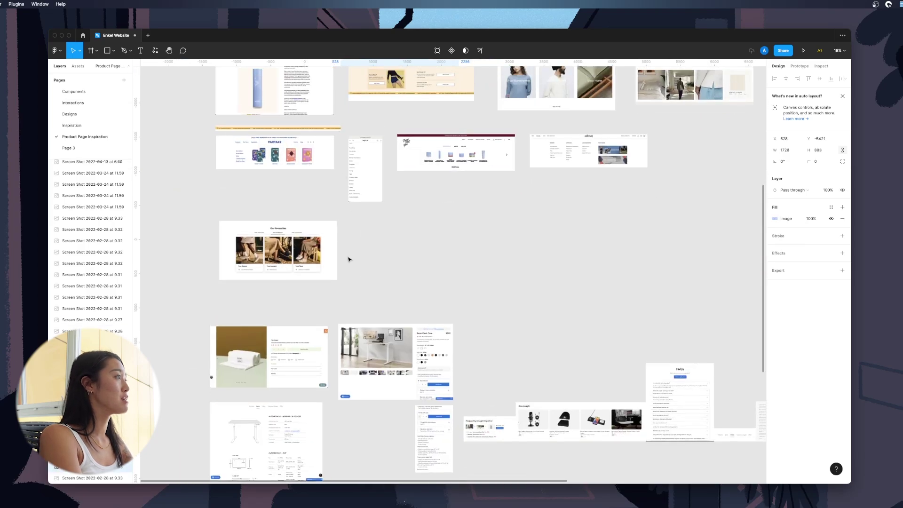
pyautogui.moveTo(301, 209); pyautogui.dragTo(306, 195)
pyautogui.moveTo(415, 216); pyautogui.dragTo(421, 203)
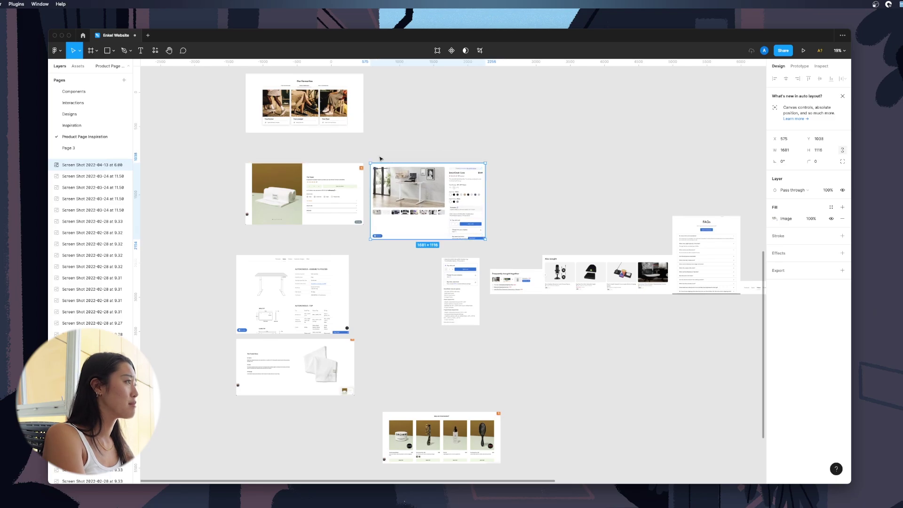
pyautogui.click(212, 270)
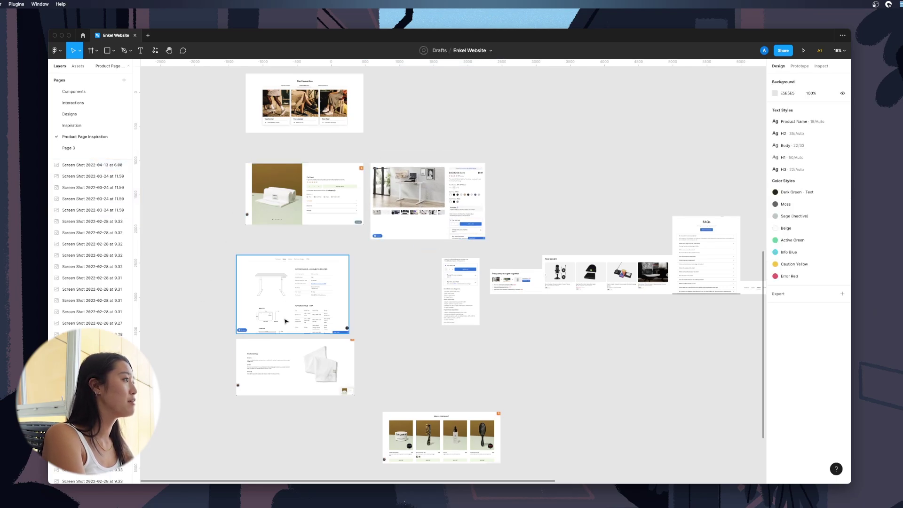
# Move the folded white towel information screenshot down and place the four-product recommendations screenshot directly above it
pyautogui.moveTo(292, 367); pyautogui.dragTo(251, 442)
pyautogui.scroll(-5, 263, 424)
pyautogui.moveTo(390, 401); pyautogui.dragTo(255, 442)
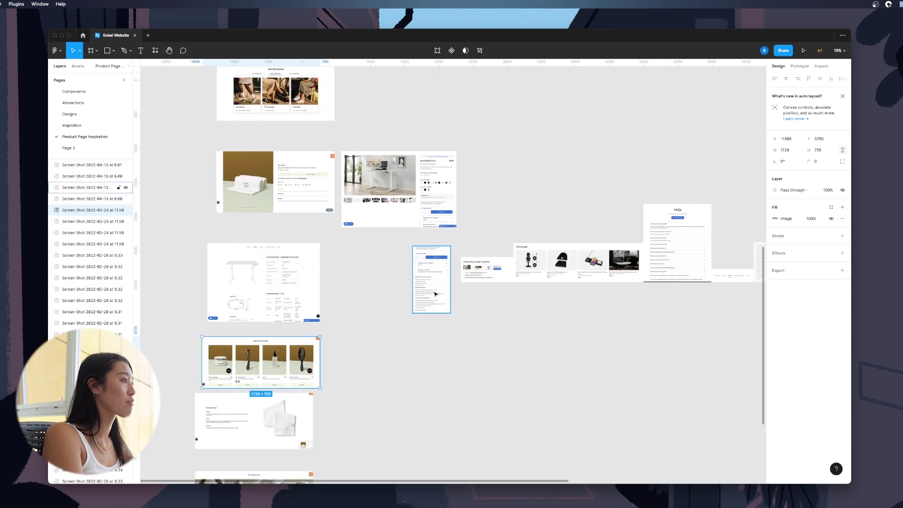
# Move the SmartDesk purchase options, product suggestions and FAQs screenshots closer to the SmartDesk product screenshot
pyautogui.moveTo(430, 282); pyautogui.dragTo(477, 183)
pyautogui.moveTo(518, 263); pyautogui.dragTo(465, 381)
pyautogui.moveTo(695, 221); pyautogui.dragTo(444, 243)
# Add a text note beside The Towel screenshot reading "Good to know" section summarizes the main selling points / benefits
pyautogui.scroll(5, 444, 243)
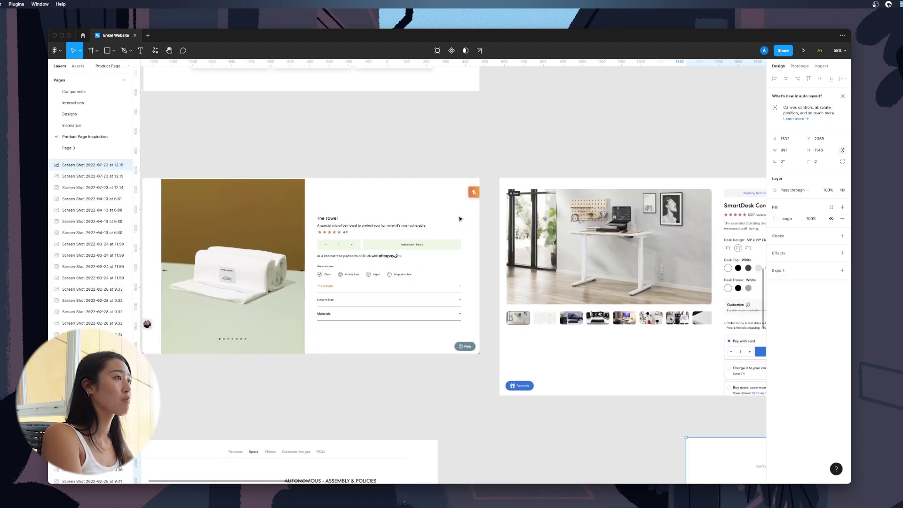
pyautogui.hscroll(4, 444, 243)
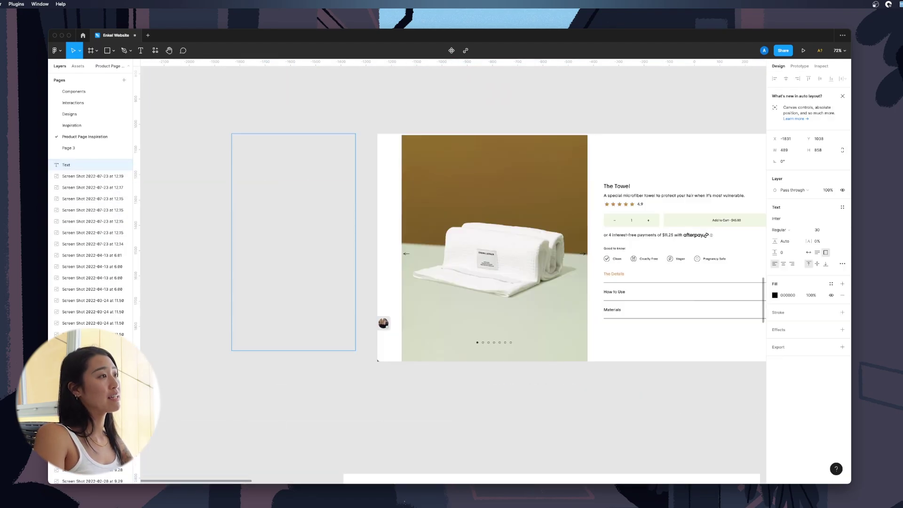
pyautogui.write('"Good to know section')
pyautogui.press('BackSpace')
pyautogui.press('BackSpace')
pyautogui.press('BackSpace')
pyautogui.press('BackSpace')
pyautogui.press('BackSpace')
pyautogui.press('BackSpace')
pyautogui.press('BackSpace')
pyautogui.press('BackSpace')
pyautogui.write('" section summari')
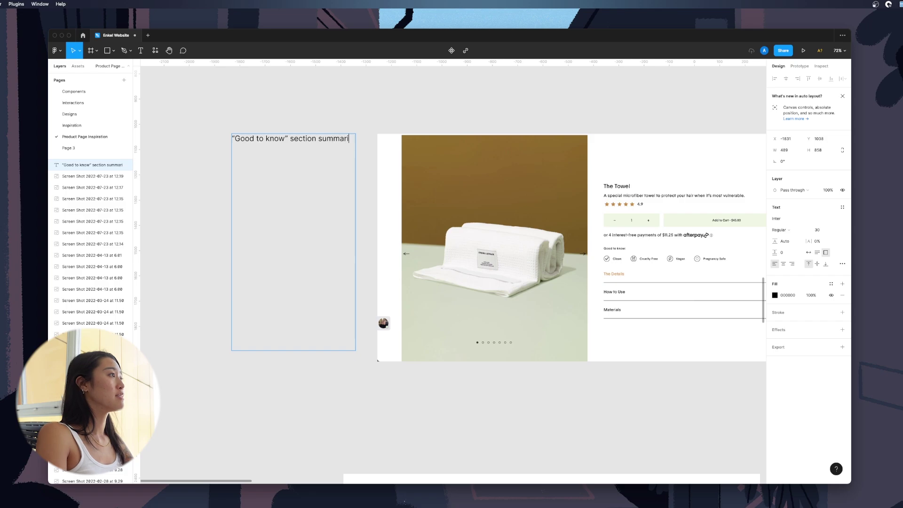
pyautogui.write('zes the main selling points / benefits')
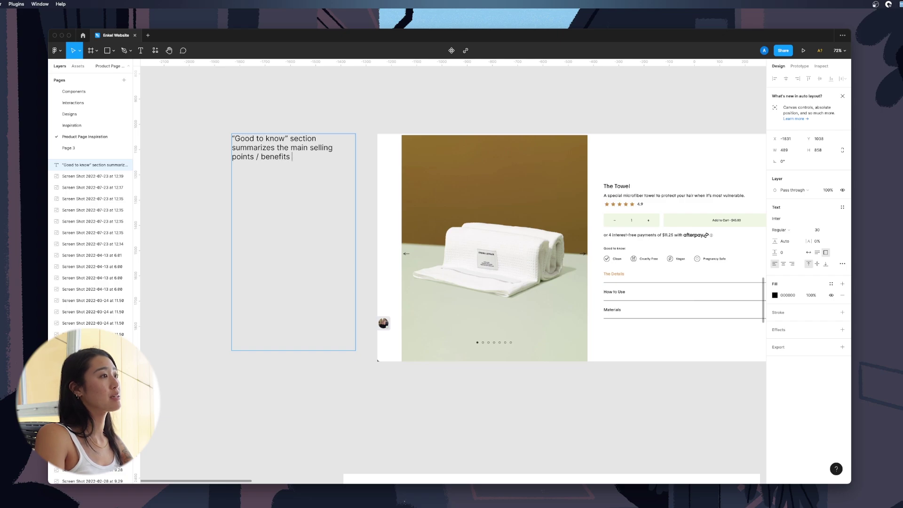
# Extend The Towel note with "Afterpay messaging is really clear." and a paragraph saying product information is available in accordion style tabs
pyautogui.press('Return')
pyautogui.press('Return')
pyautogui.write('After pay mes')
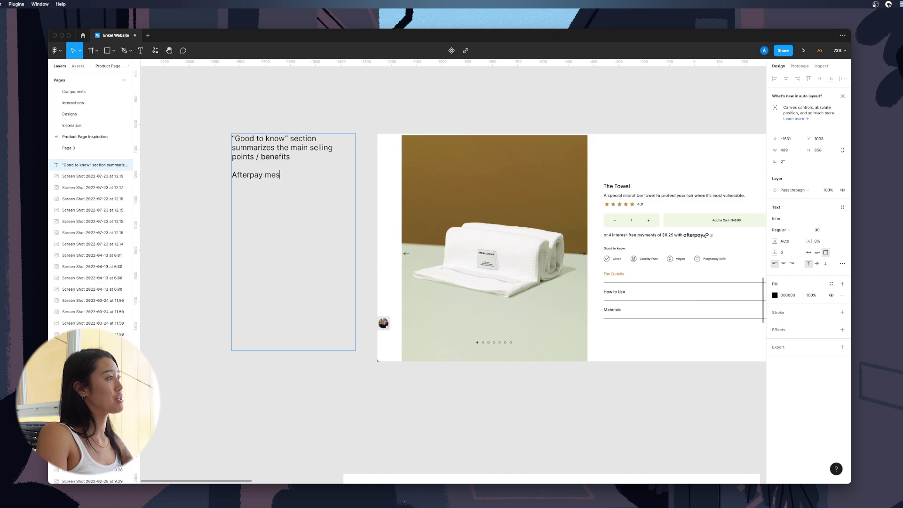
pyautogui.write('saging is really clear.')
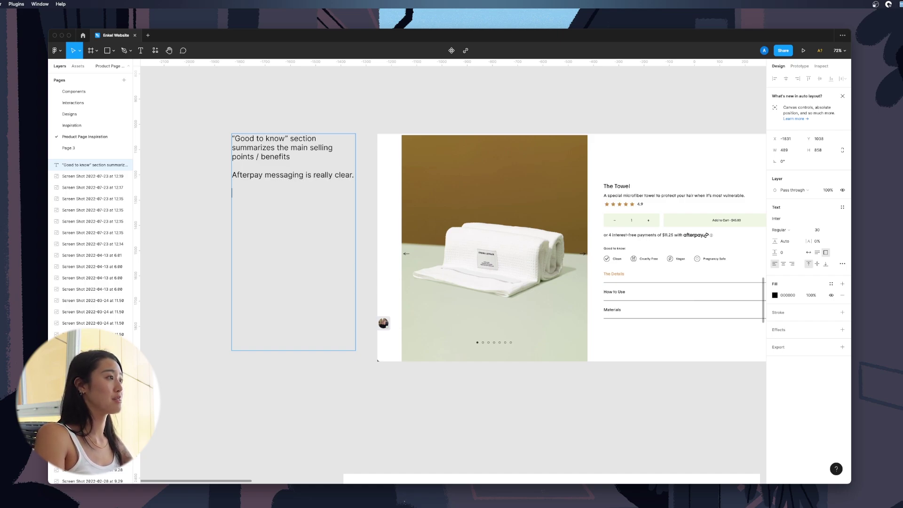
pyautogui.write('Product information is ')
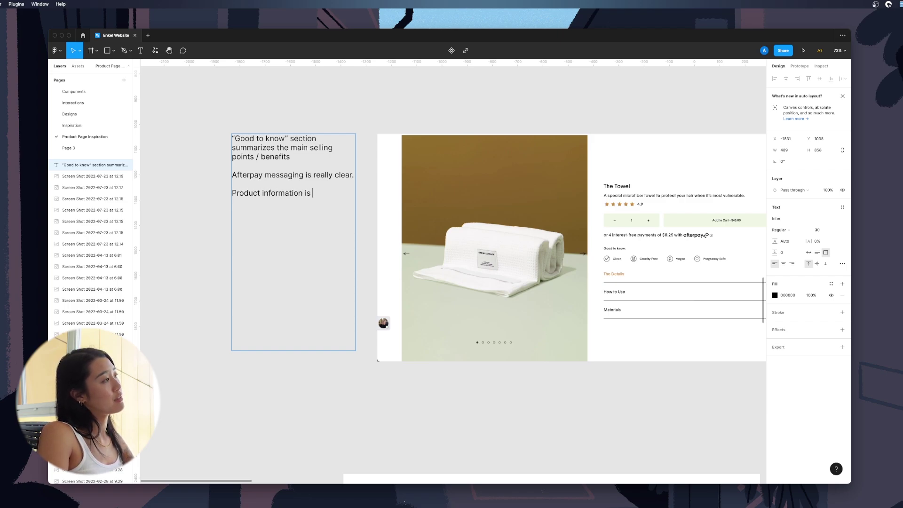
pyautogui.write('availabl')
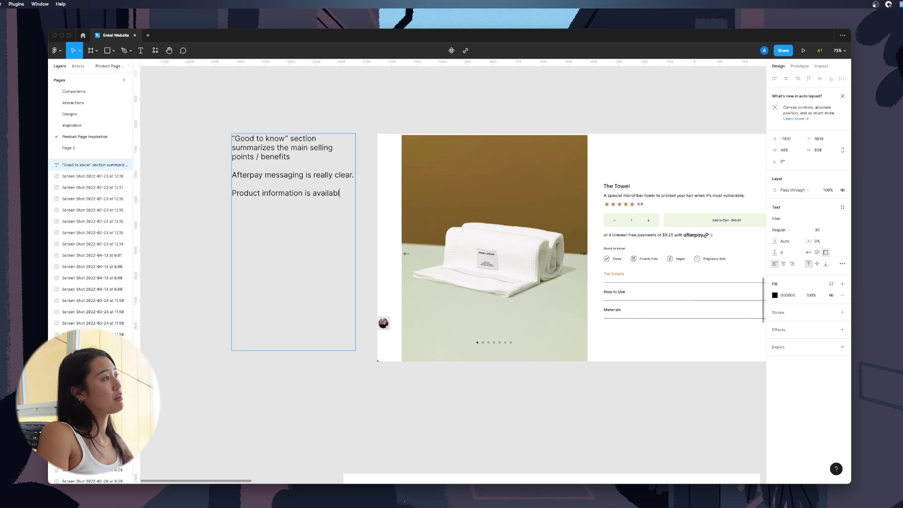
pyautogui.write('e win accordion style tab')
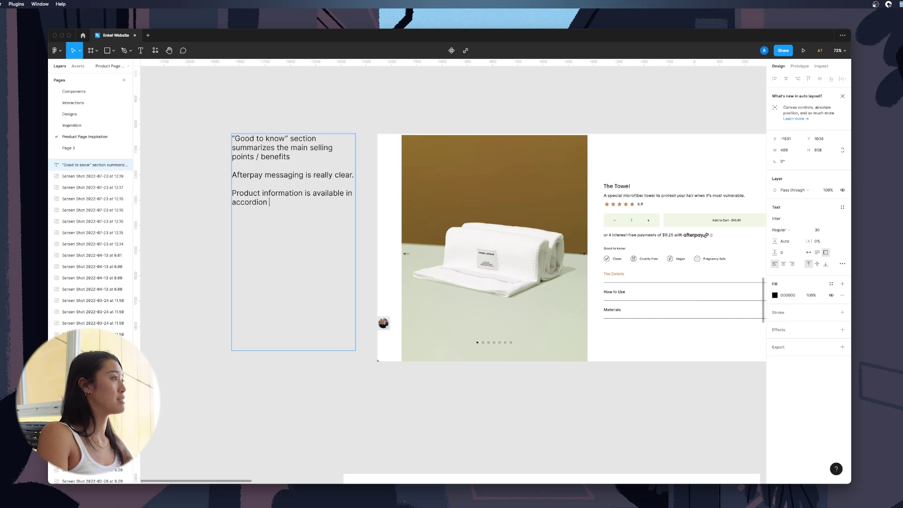
# Annotate the SmartDesk Core screenshot with "Colour selector changes the image" and a remark that a sketch of the product is used in the selector
pyautogui.write('Co')
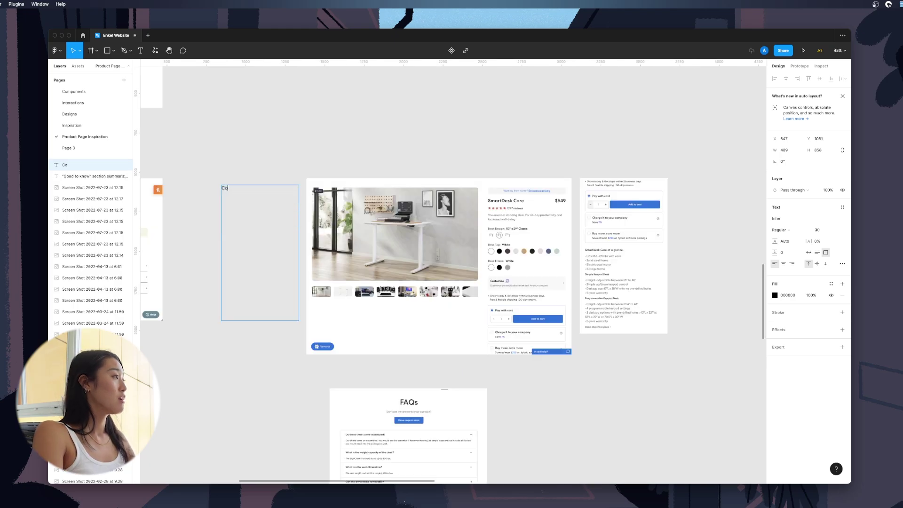
pyautogui.write('lour selector chan')
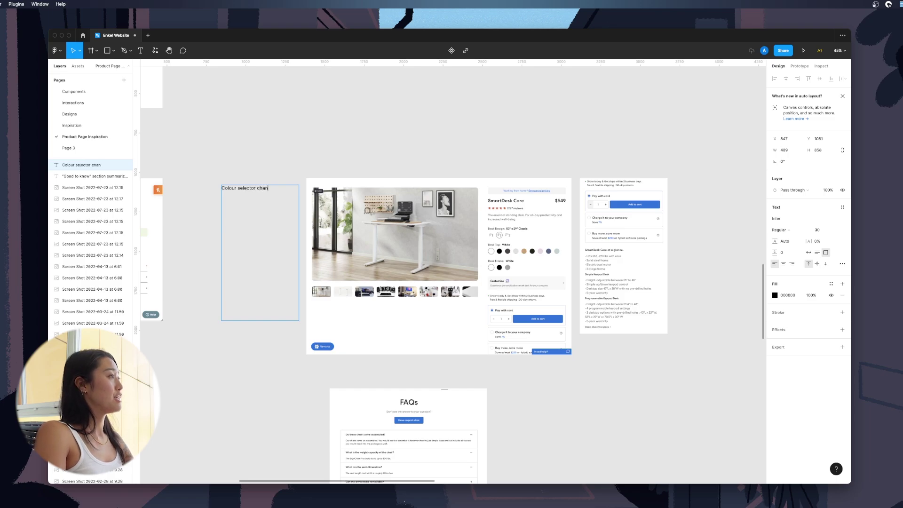
pyautogui.write('ges the image ')
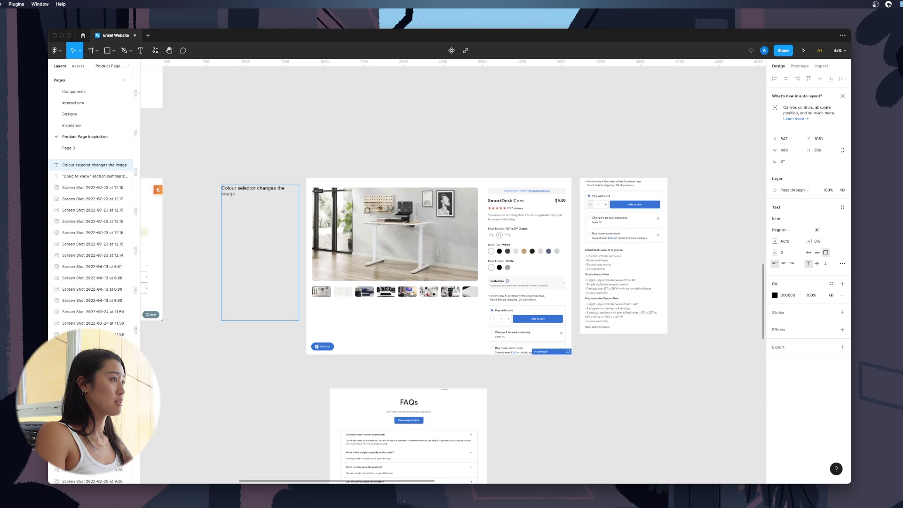
pyautogui.write('ketch of product used in selector')
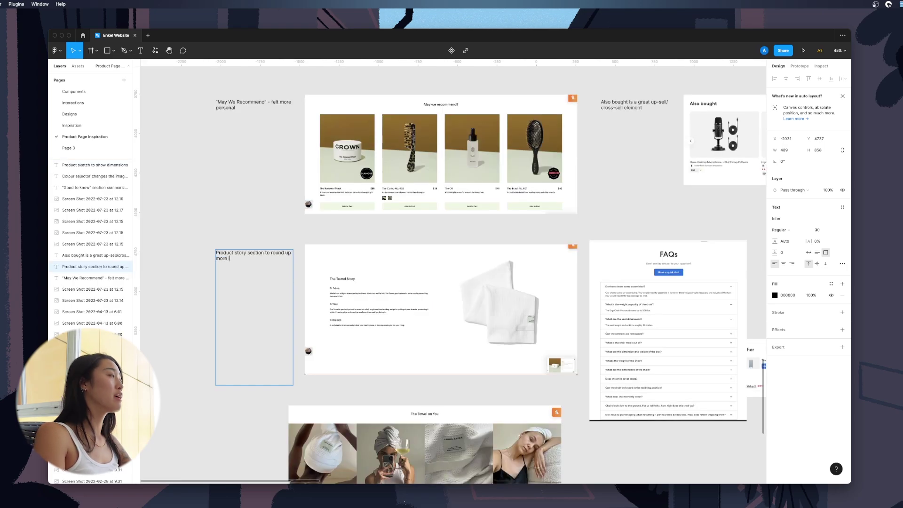
# Finish The Towel Story note with "information on product + connect with the customer" and annotate The Towel on You as showing product use via Instagram feed
pyautogui.write('information on product +')
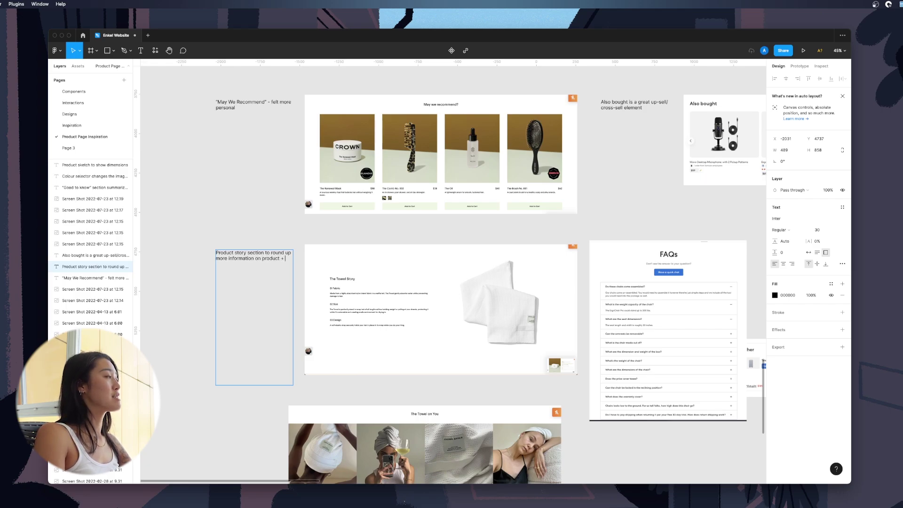
pyautogui.write(' connect with the customer')
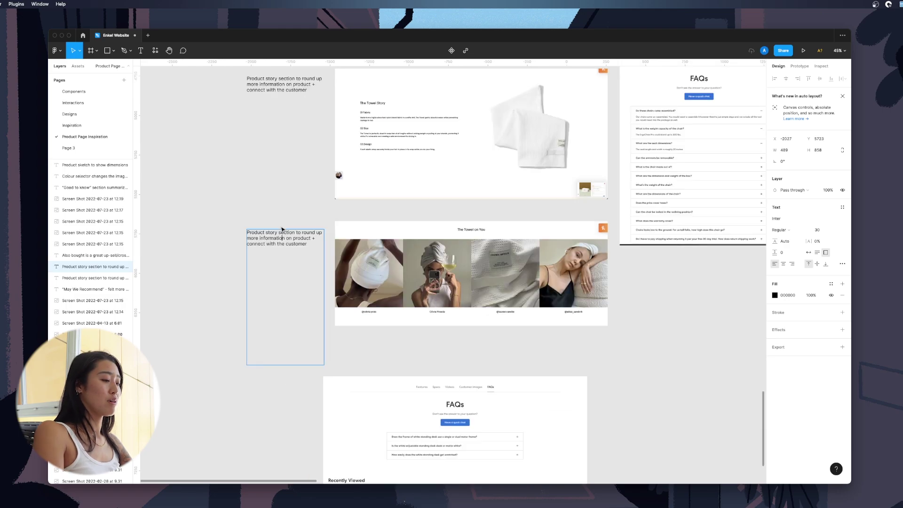
pyautogui.doubleClick(284, 230)
pyautogui.write('Showing product usesd by other people via Instagram feed')
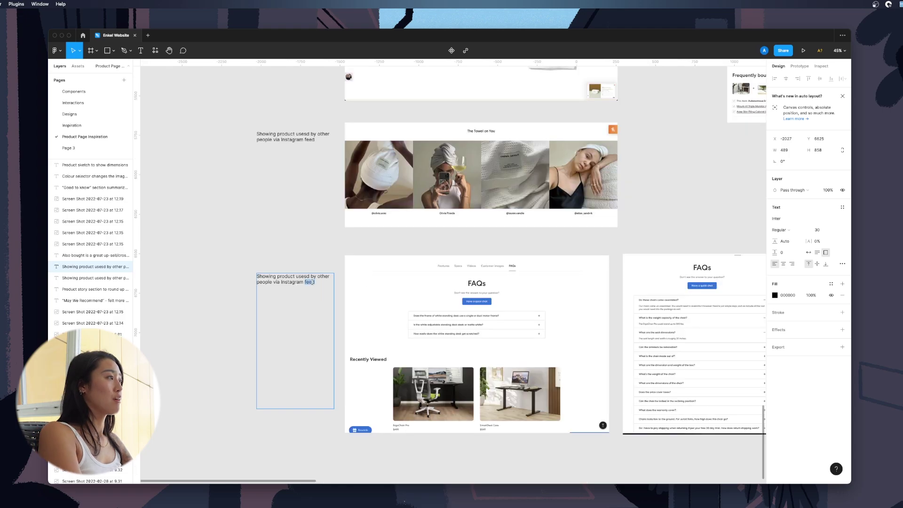
# Replace the note beside the FAQs screenshot with "FAQ section is hidden in tabs" and "Accordion style tabs allow more than one to open up for ease of use and less clicks."
pyautogui.press('super+a')
pyautogui.write('FAQ')
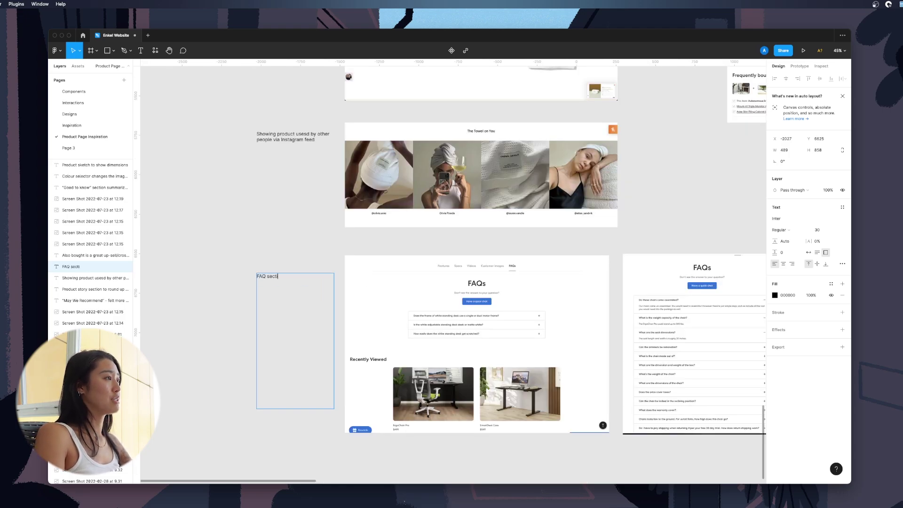
pyautogui.write(' section is hidden in tabs')
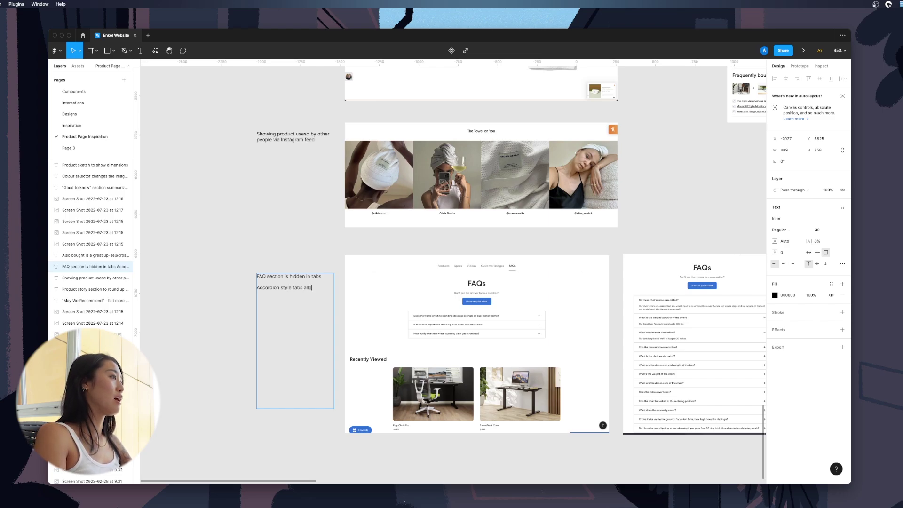
pyautogui.write('pen up for')
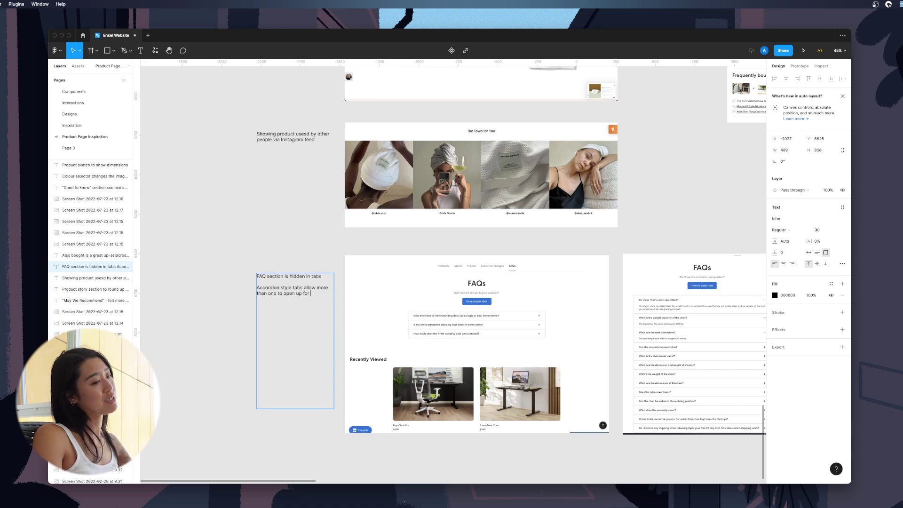
pyautogui.write(' ease of use and less clicks.')
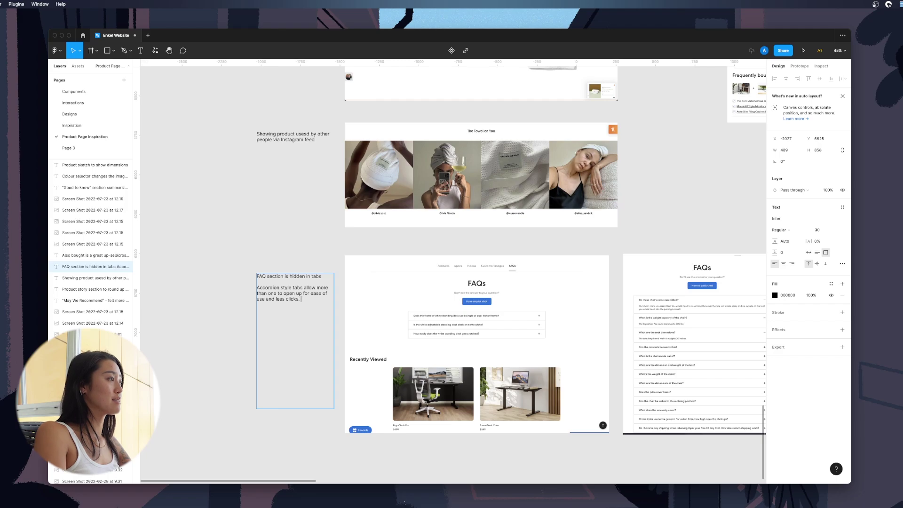
pyautogui.press('Escape')
pyautogui.press('Escape')
# Review the annotated board, switch to the Inspiration page and examine the Product-Page-Overall design from its header to the More Info section
pyautogui.scroll(-5, 462, 455)
pyautogui.scroll(5, 653, 362)
pyautogui.scroll(-3, 653, 363)
pyautogui.scroll(-3, 652, 362)
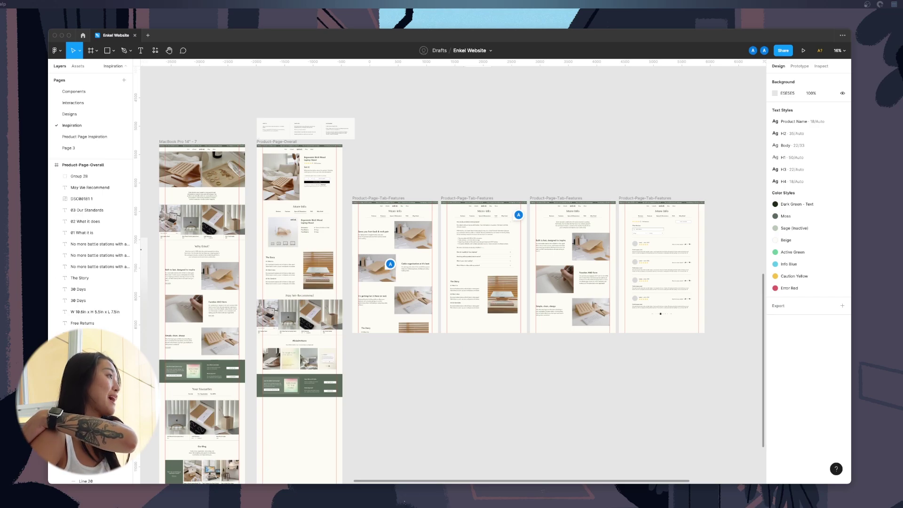
pyautogui.scroll(10, 294, 185)
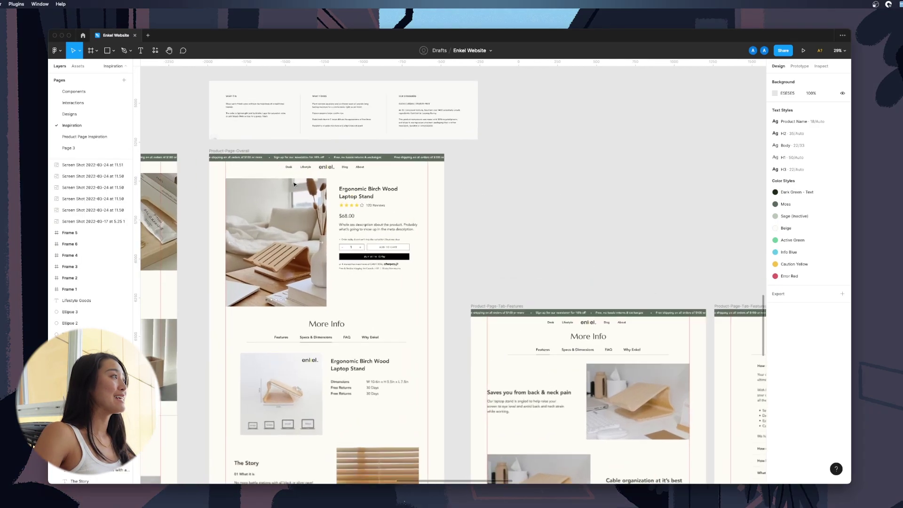
pyautogui.scroll(-2, 294, 185)
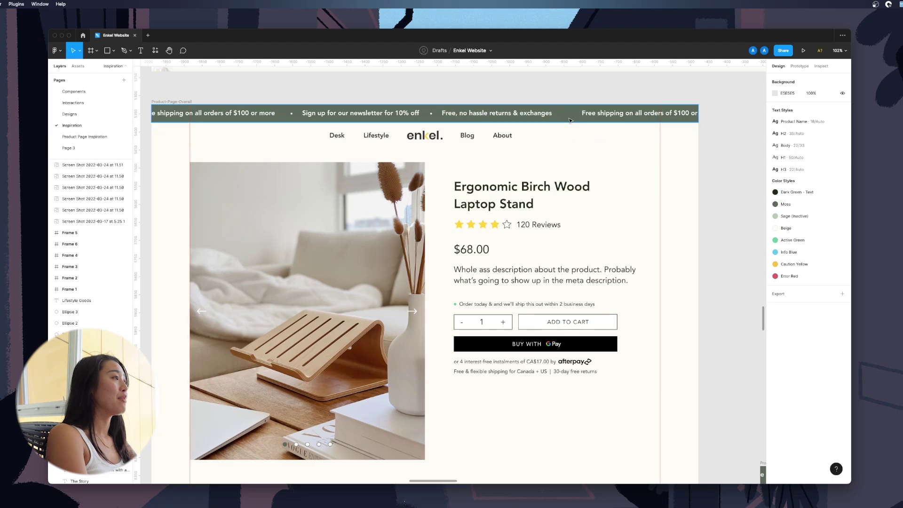
pyautogui.scroll(-1, 516, 149)
pyautogui.scroll(-2, 517, 150)
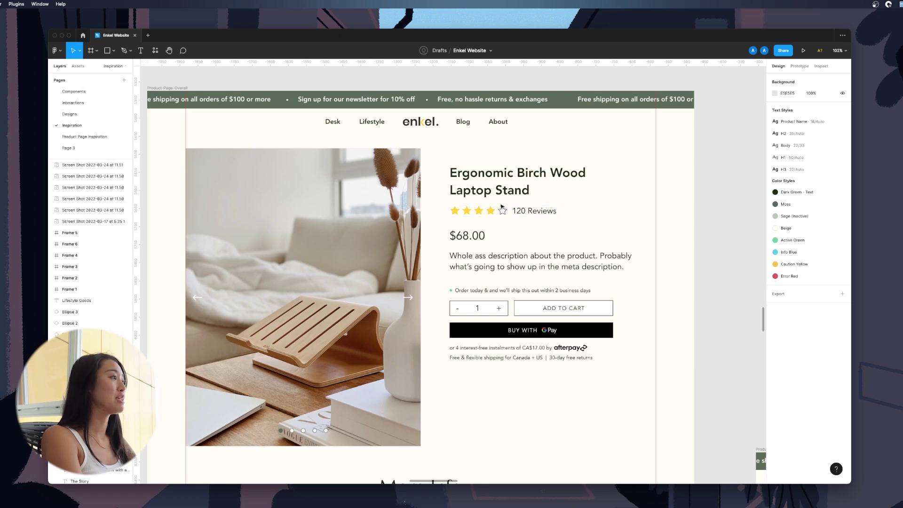
pyautogui.scroll(-5, 498, 273)
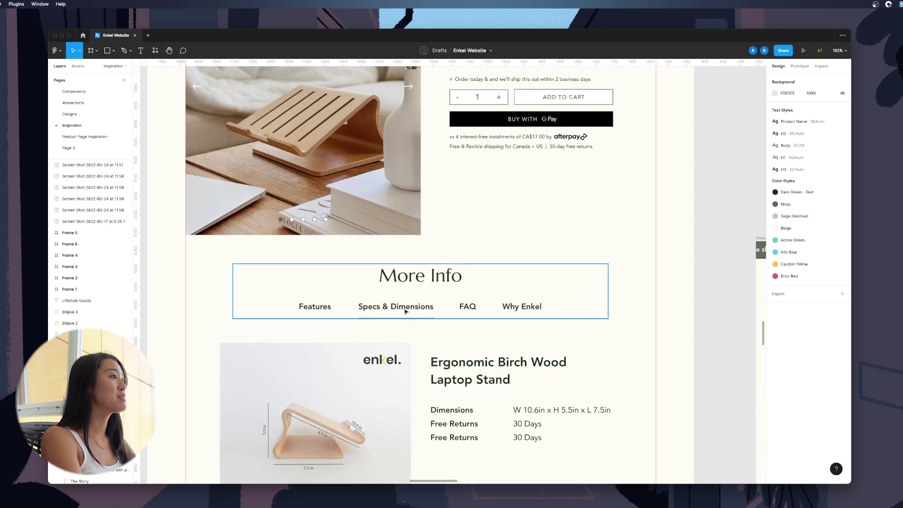
pyautogui.scroll(5, 539, 258)
# Inspect the inventory info line and the purchase, Afterpay and shipping details of the Ergonomic Birch Wood Laptop Stand
pyautogui.click(537, 258)
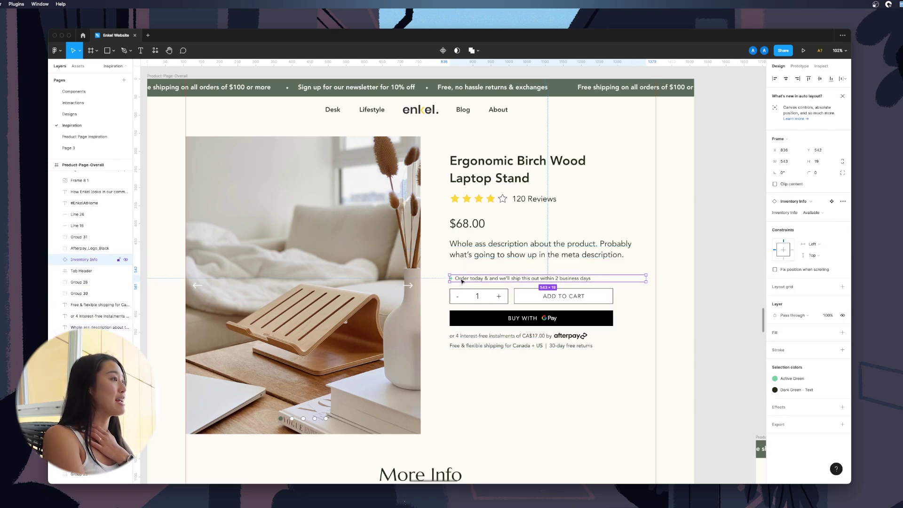
pyautogui.click(463, 279)
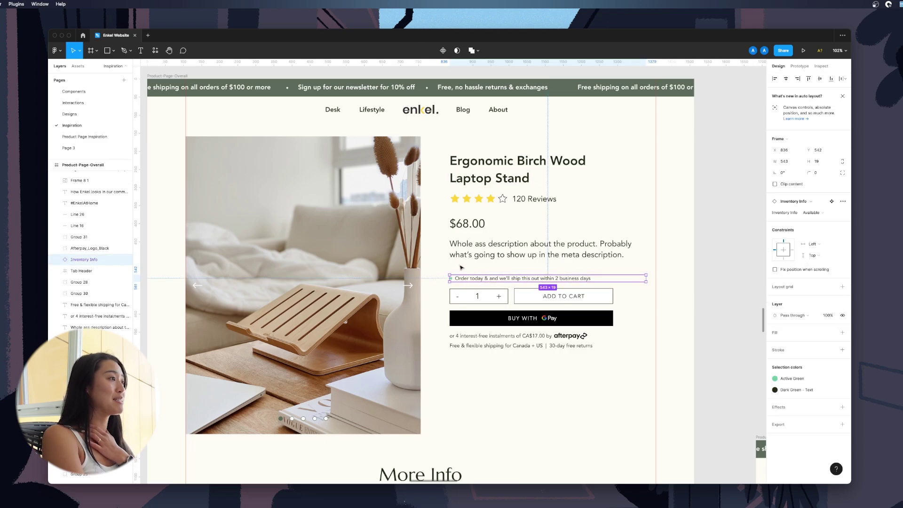
pyautogui.click(469, 273)
pyautogui.click(463, 280)
pyautogui.click(504, 382)
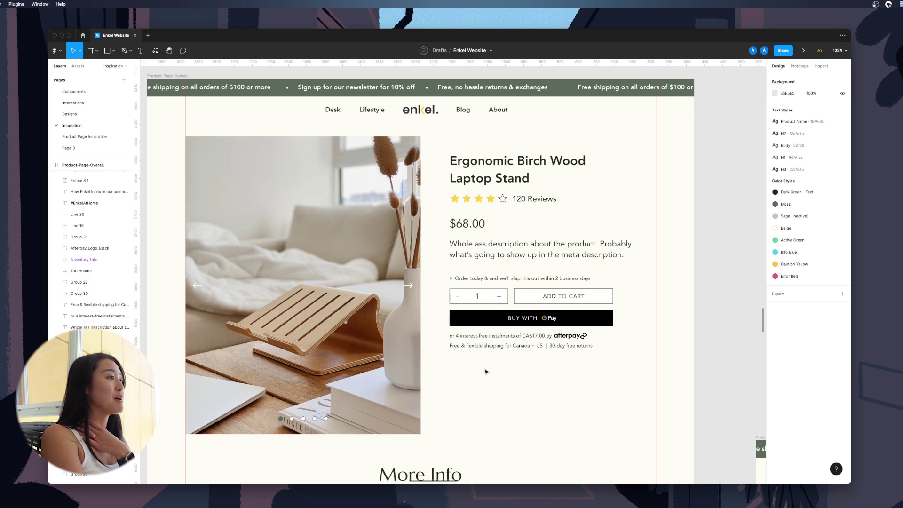
pyautogui.moveTo(450, 355); pyautogui.dragTo(615, 358)
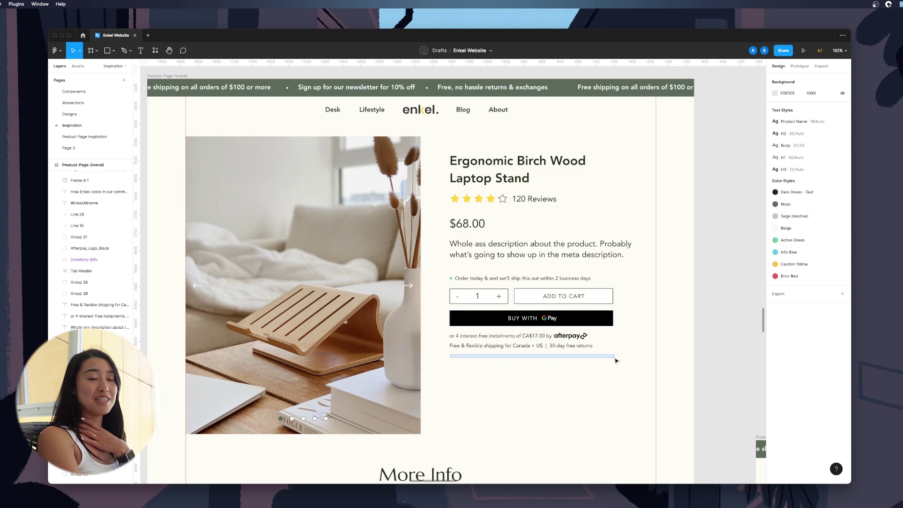
# Examine the More Info tab header and the laptop stand's dimensions image in the Specs & Dimensions section
pyautogui.scroll(-5, 527, 360)
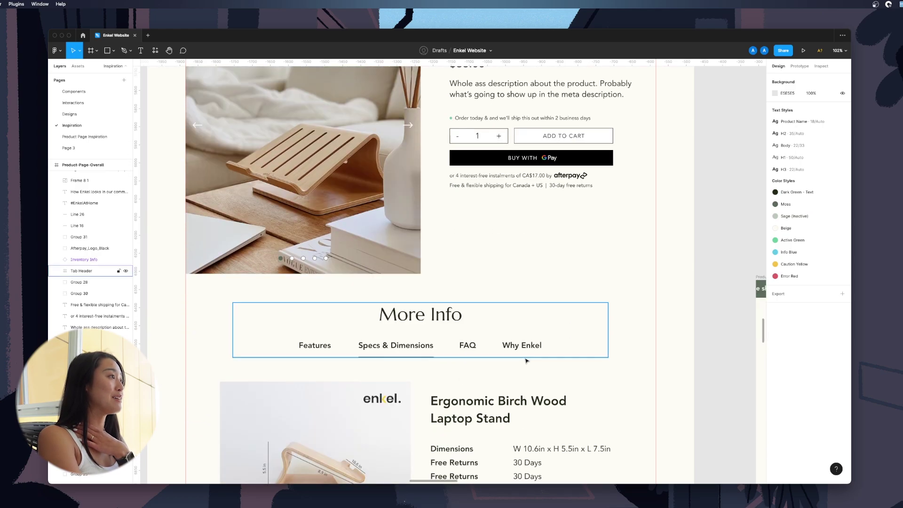
pyautogui.scroll(-5, 526, 360)
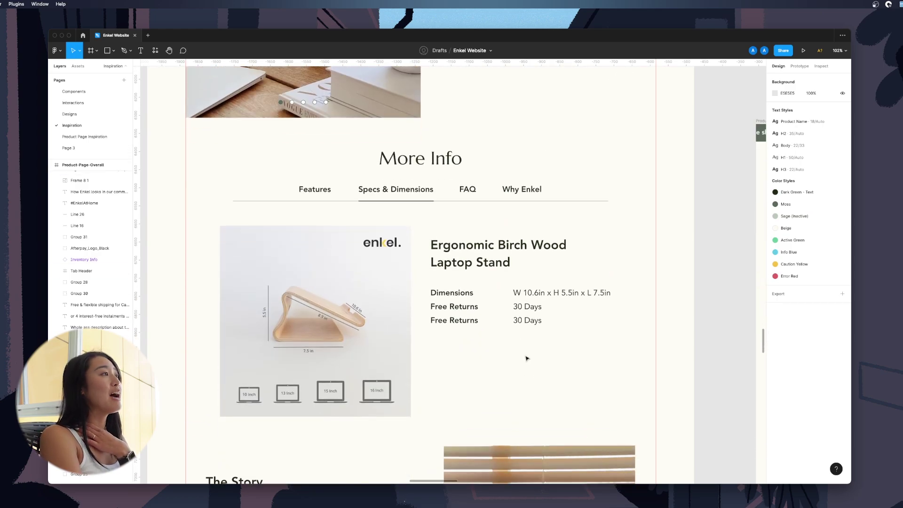
pyautogui.scroll(-1, 527, 359)
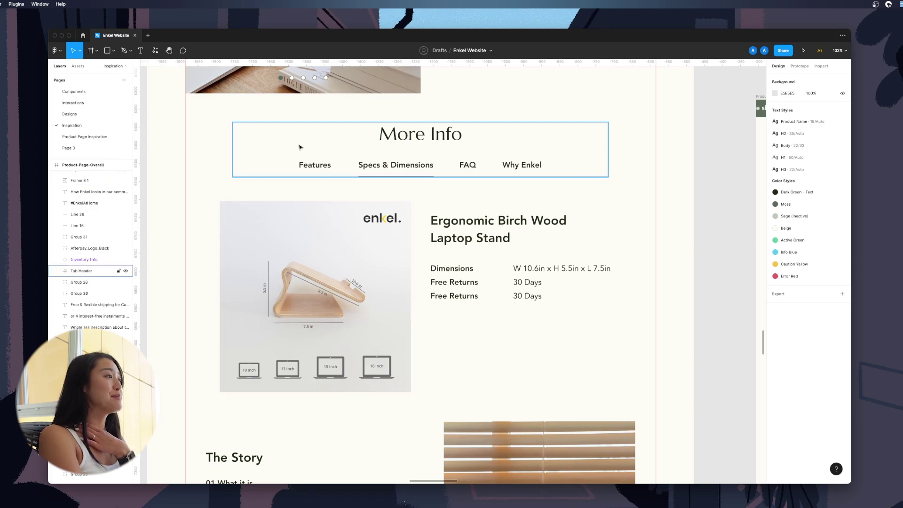
pyautogui.click(317, 168)
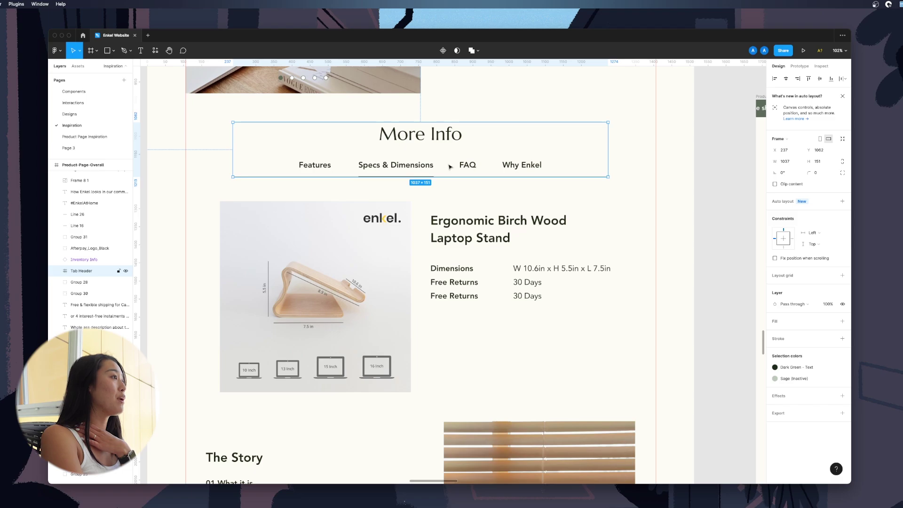
pyautogui.click(491, 99)
pyautogui.click(353, 209)
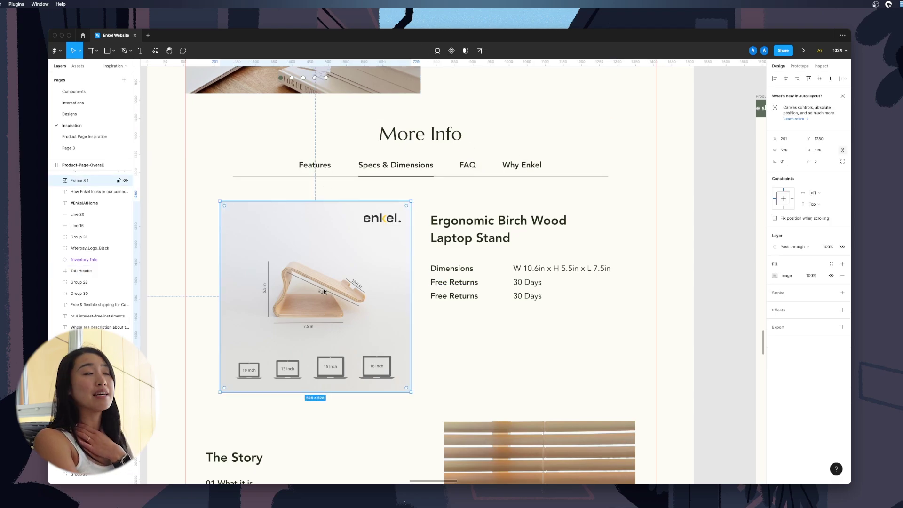
pyautogui.scroll(-1, 324, 292)
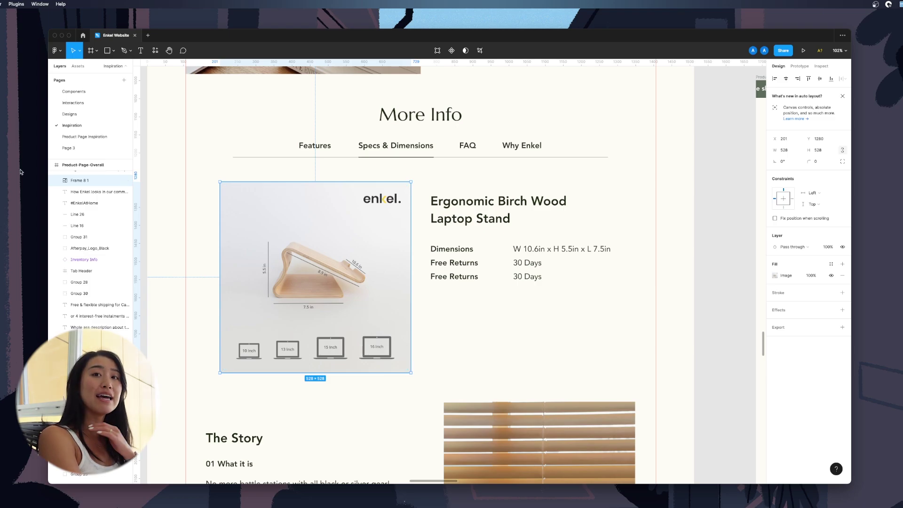
# Examine the Features tab design from the More Info header through its three feature sections, including the comment pinned on the cable organization photo
pyautogui.click(519, 320)
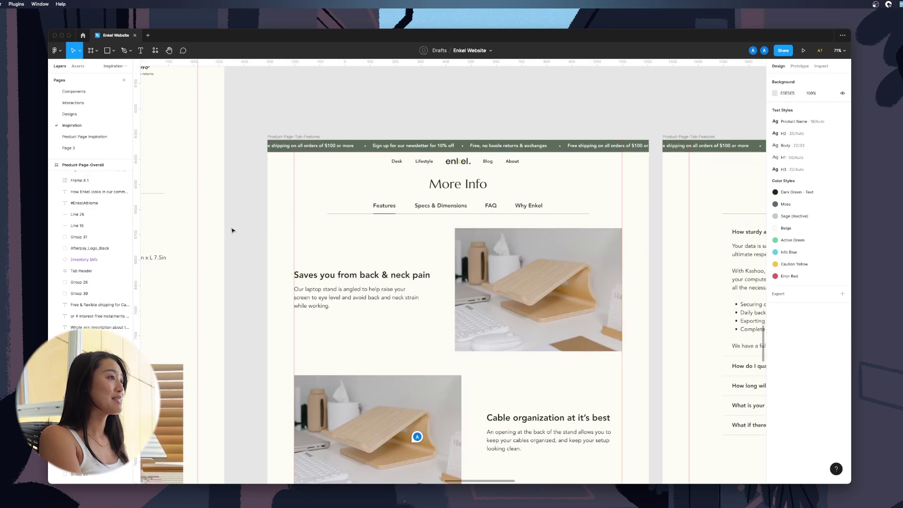
pyautogui.hscroll(-8, 232, 230)
pyautogui.hscroll(10, 240, 231)
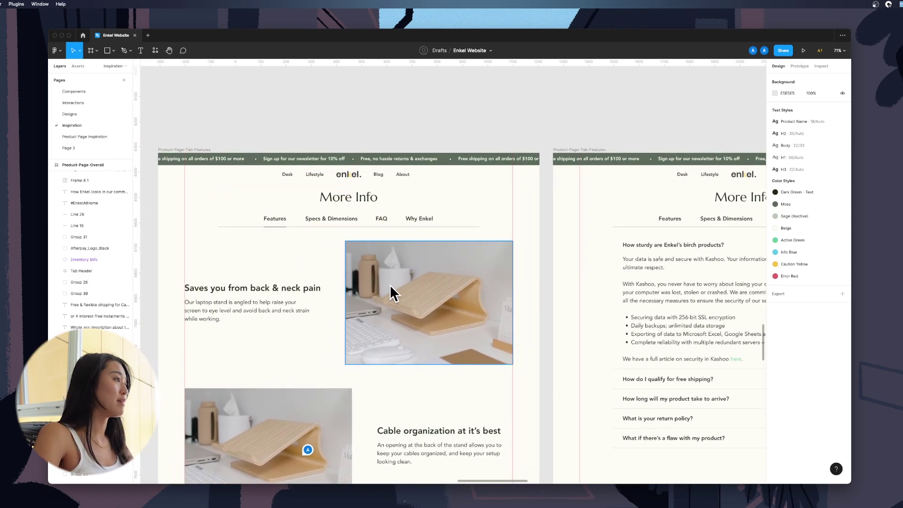
pyautogui.scroll(-3, 385, 272)
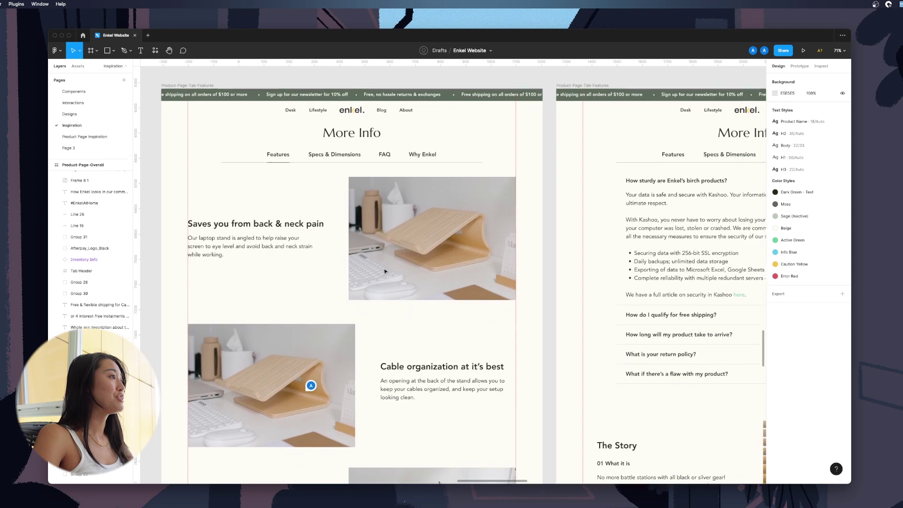
pyautogui.scroll(-6, 274, 207)
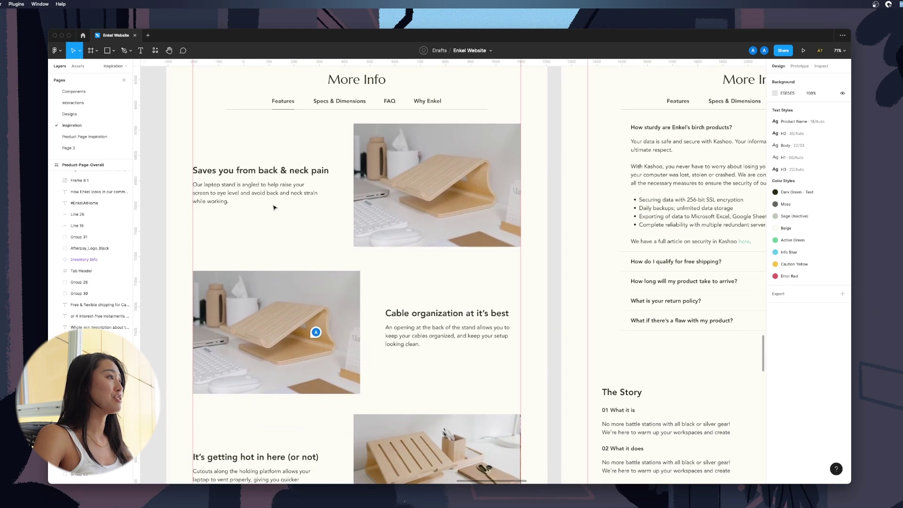
pyautogui.scroll(-4, 274, 207)
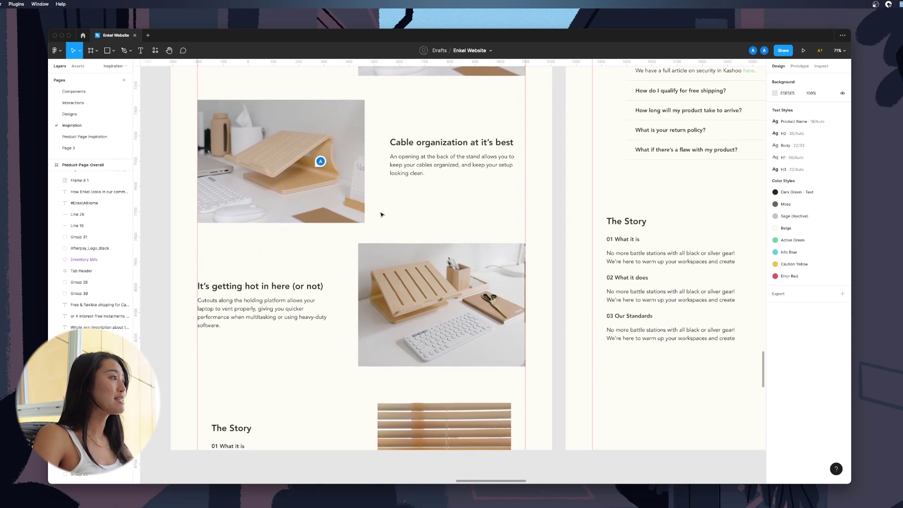
pyautogui.scroll(5, 381, 215)
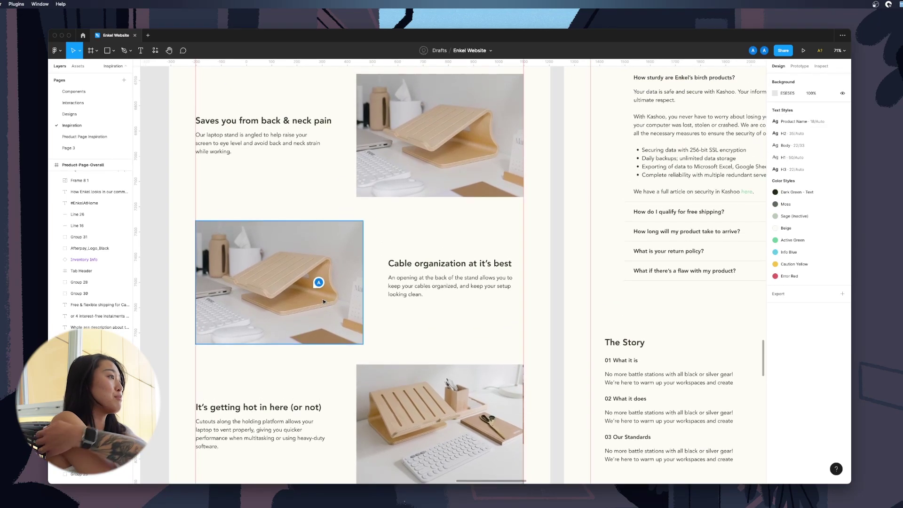
pyautogui.moveTo(317, 282)
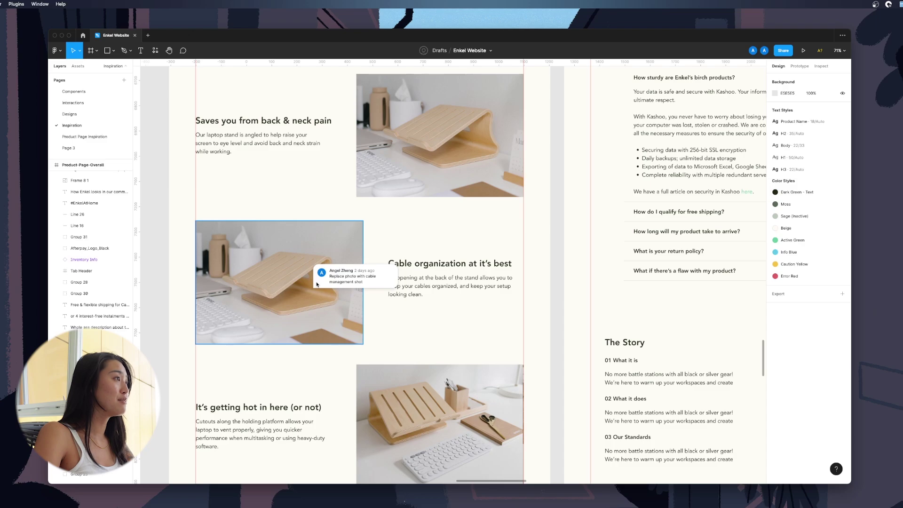
pyautogui.scroll(-3, 316, 284)
# Inspect the FAQ tab design and the answer text of its expanded accordion question
pyautogui.scroll(6, 562, 240)
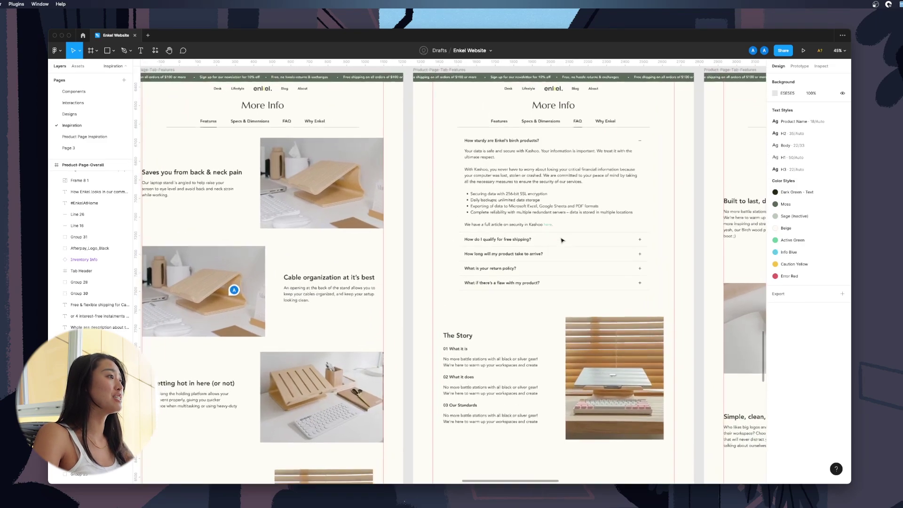
pyautogui.scroll(-5, 562, 240)
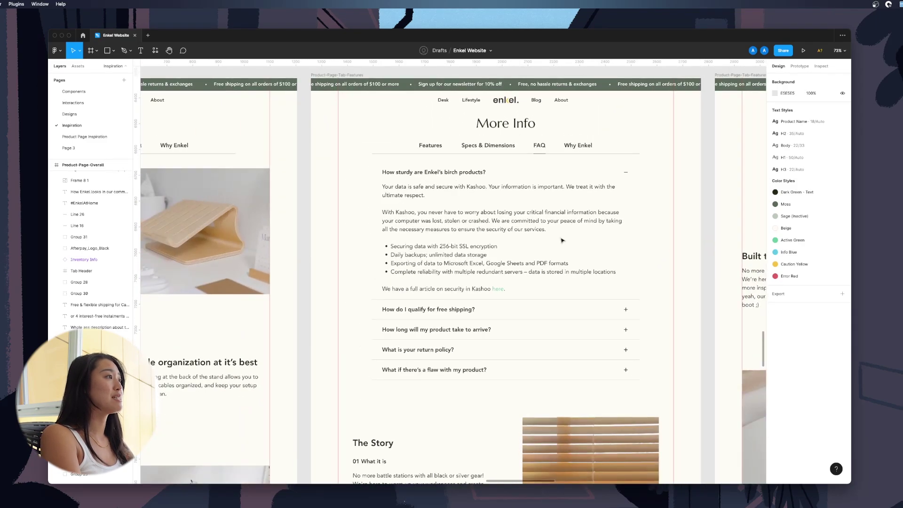
pyautogui.doubleClick(478, 197)
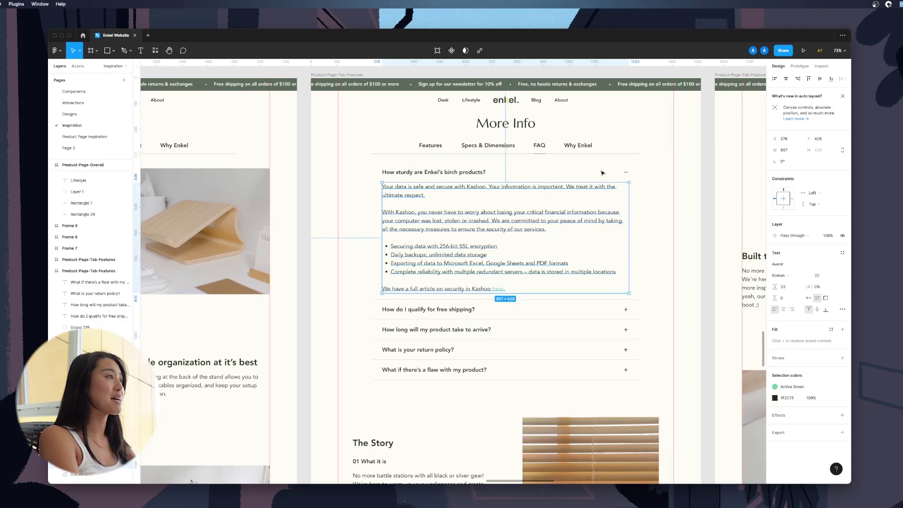
pyautogui.press('Escape')
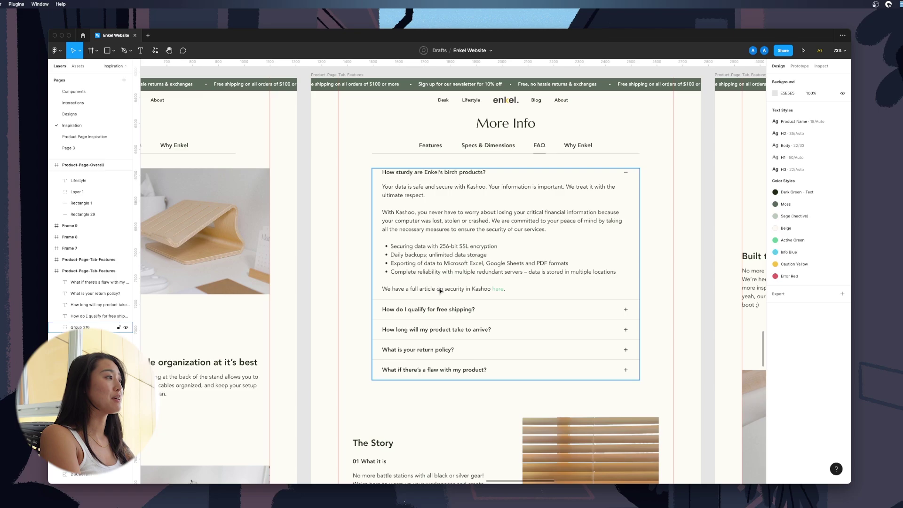
# Comment beside the FAQ accordion: "Accordion style tabs should stay open when you open another one aka more than one tab can be open at a time."
pyautogui.press('c')
pyautogui.click(641, 159)
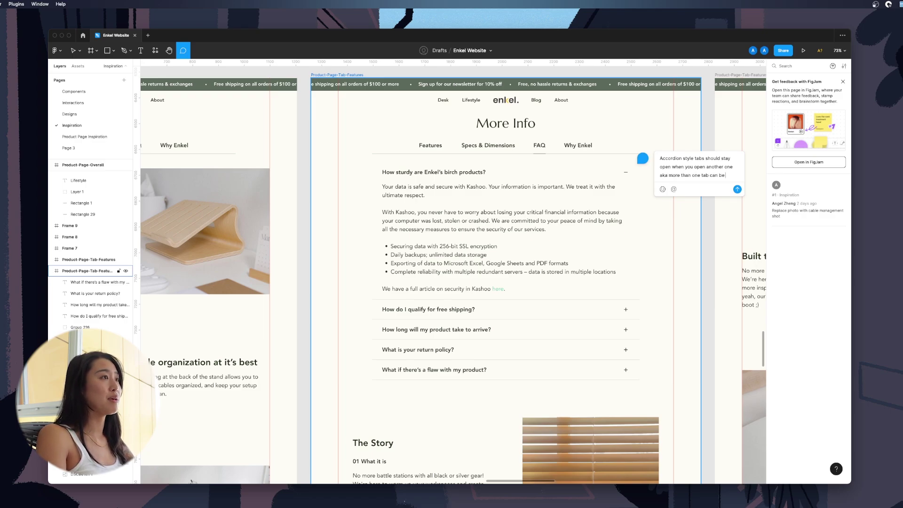
pyautogui.press('Return')
# Examine the Why Enkel tab design, from its intro paragraph through the Built to last, Function AND form and Simple, clean, always sections
pyautogui.hscroll(10, 617, 218)
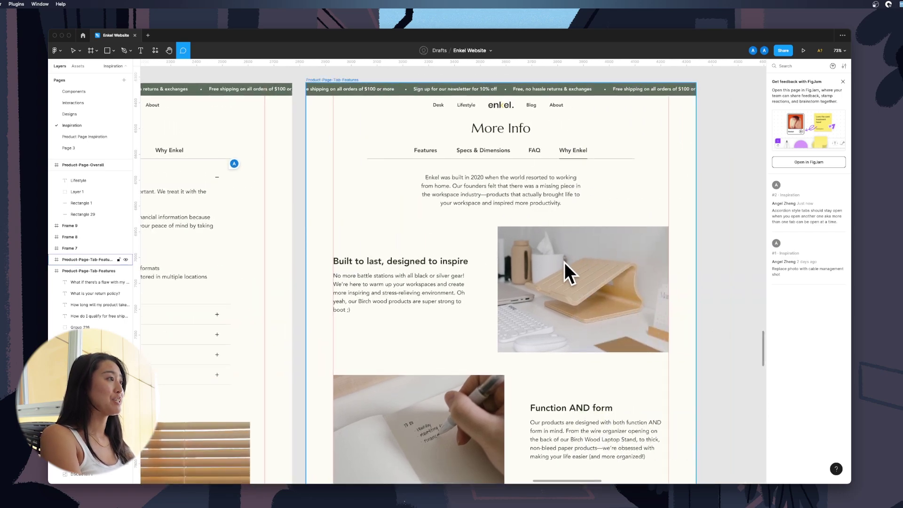
pyautogui.scroll(-2, 566, 261)
pyautogui.scroll(-2, 565, 254)
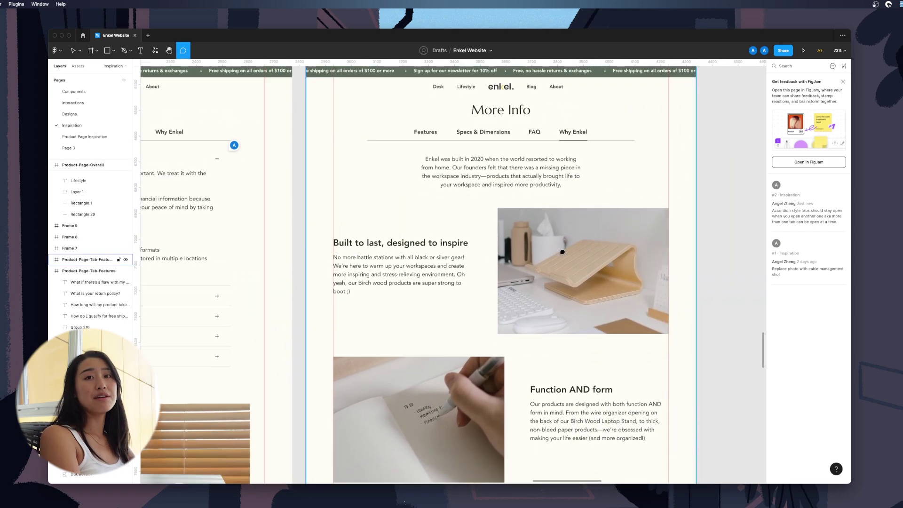
pyautogui.scroll(-3, 562, 250)
pyautogui.scroll(-10, 555, 252)
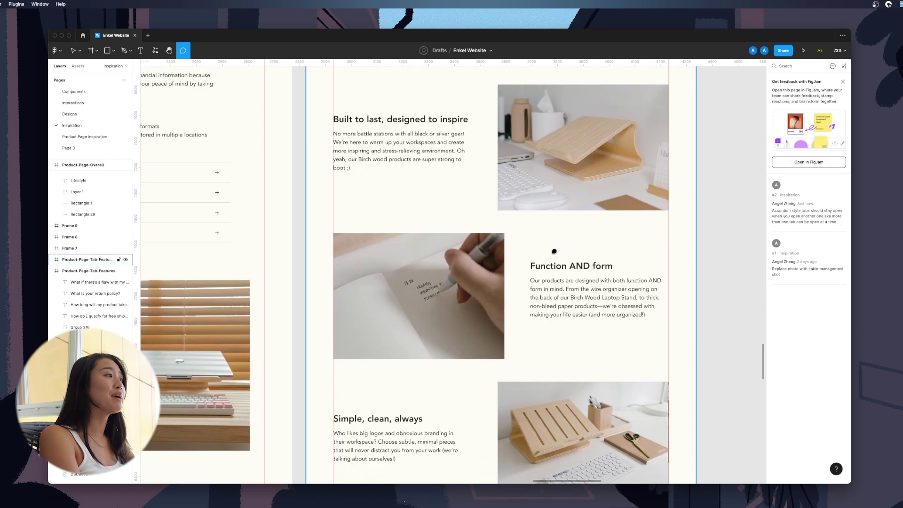
pyautogui.scroll(15, 555, 249)
pyautogui.scroll(-5, 384, 304)
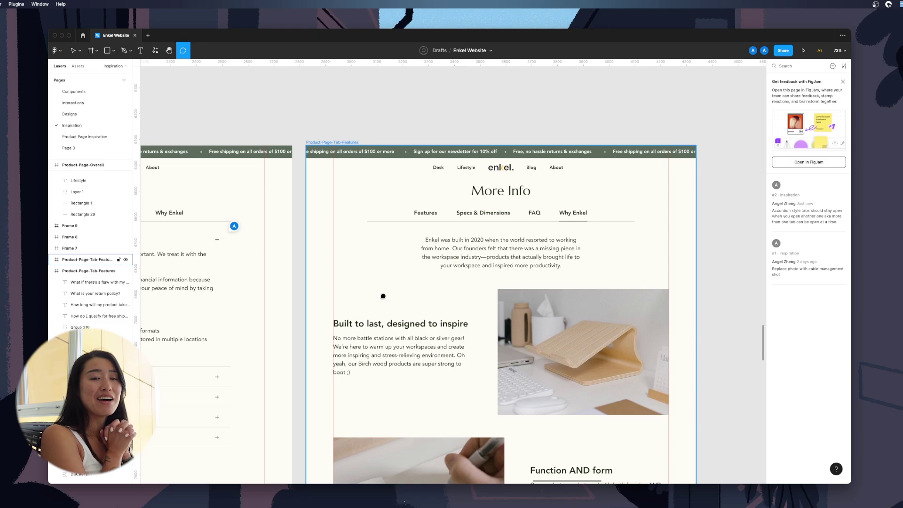
pyautogui.press('Escape')
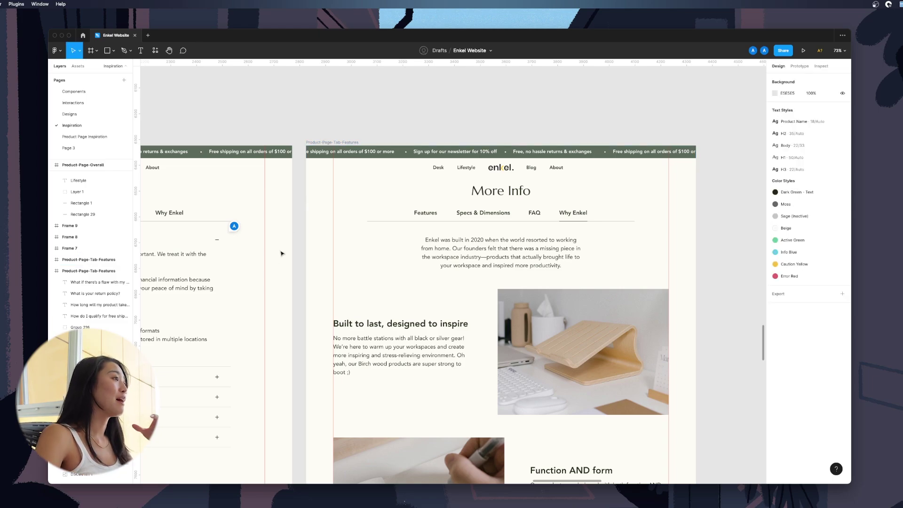
# Duplicate the Why Enkel tab frame to its right and delete all the copy's text and images below the tab header
pyautogui.keyDown('ctrl'); pyautogui.scroll(-5, 281, 253); pyautogui.keyUp('ctrl')
pyautogui.moveTo(227, 148); pyautogui.dragTo(455, 156)
pyautogui.click(460, 138)
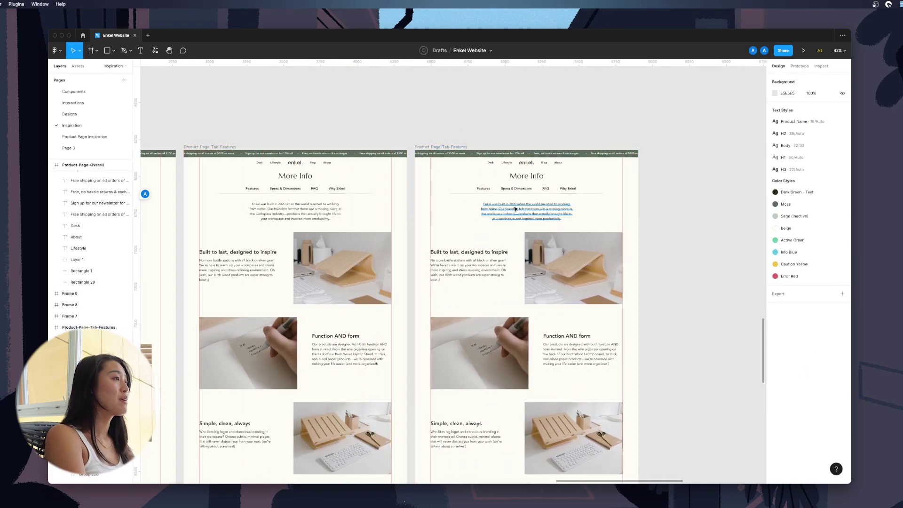
pyautogui.moveTo(418, 189); pyautogui.dragTo(588, 424)
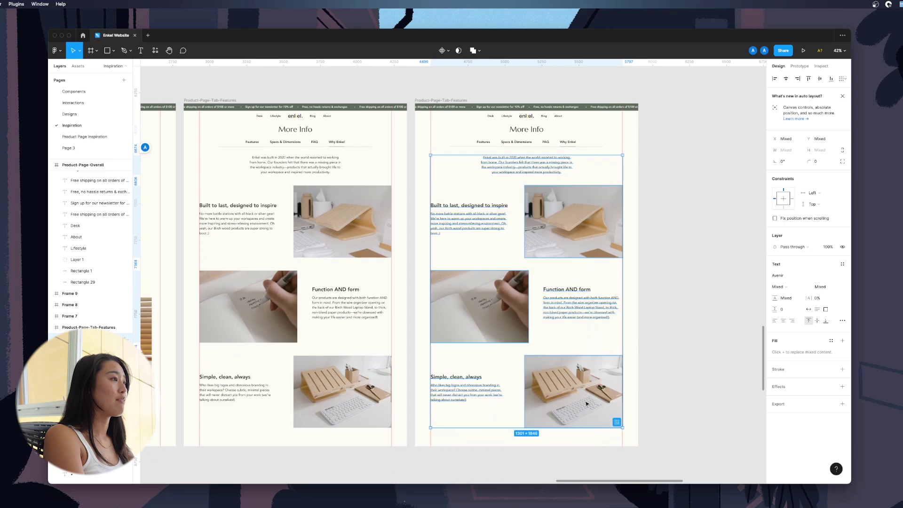
pyautogui.press('Delete')
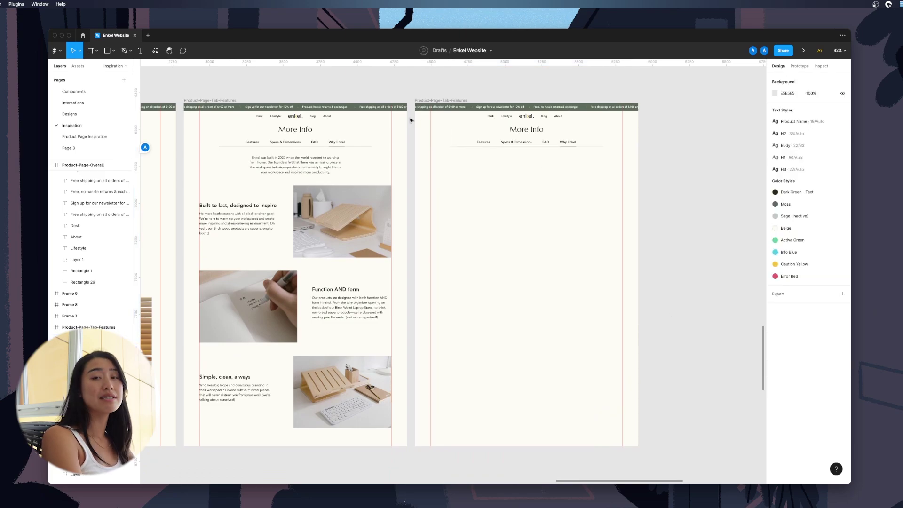
# Duplicate the Why Enkel tab label to its right in the new frame's header and change the copy's text to "Reviews"
pyautogui.hotkey('shift', '2')
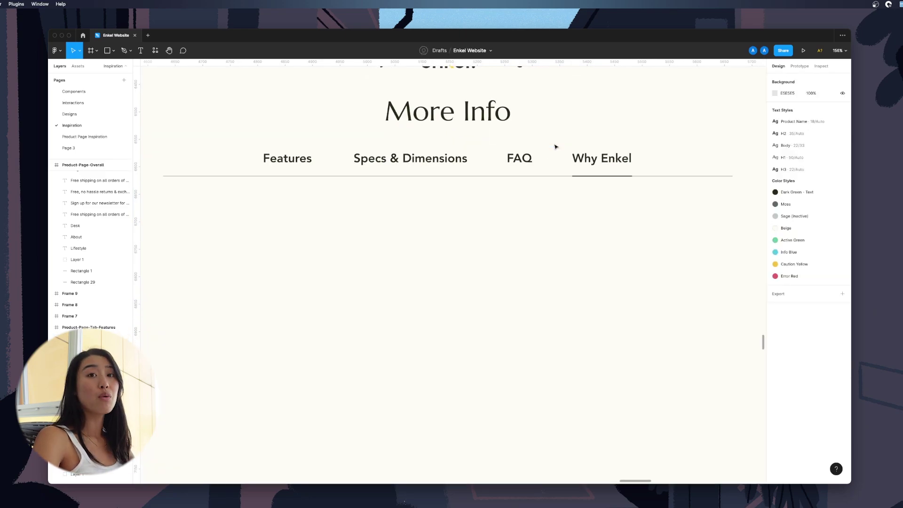
pyautogui.click(673, 166)
pyautogui.doubleClick(602, 158)
pyautogui.moveTo(602, 158); pyautogui.dragTo(686, 158)
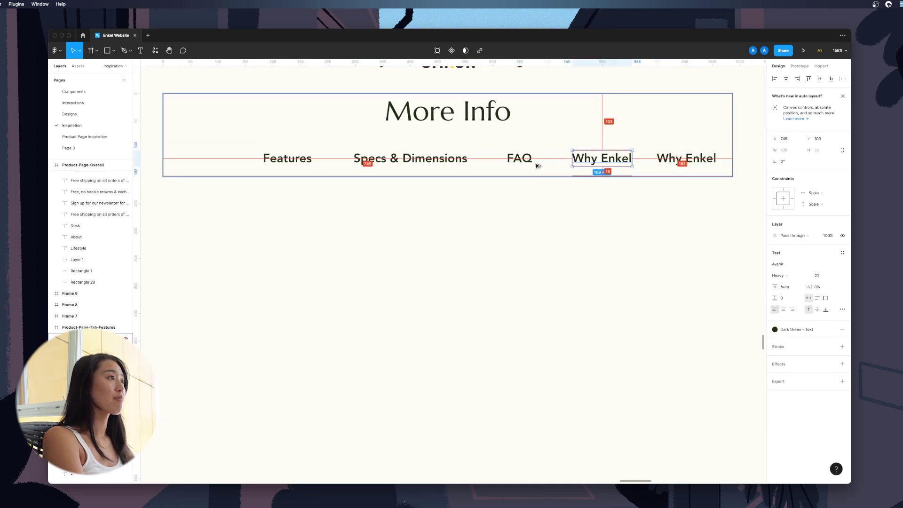
pyautogui.click(517, 159)
pyautogui.click(687, 159)
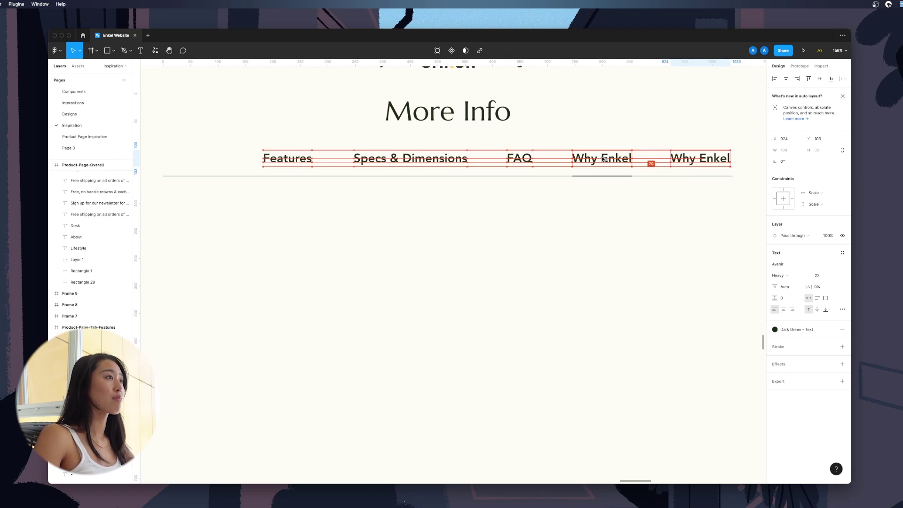
pyautogui.doubleClick(711, 158)
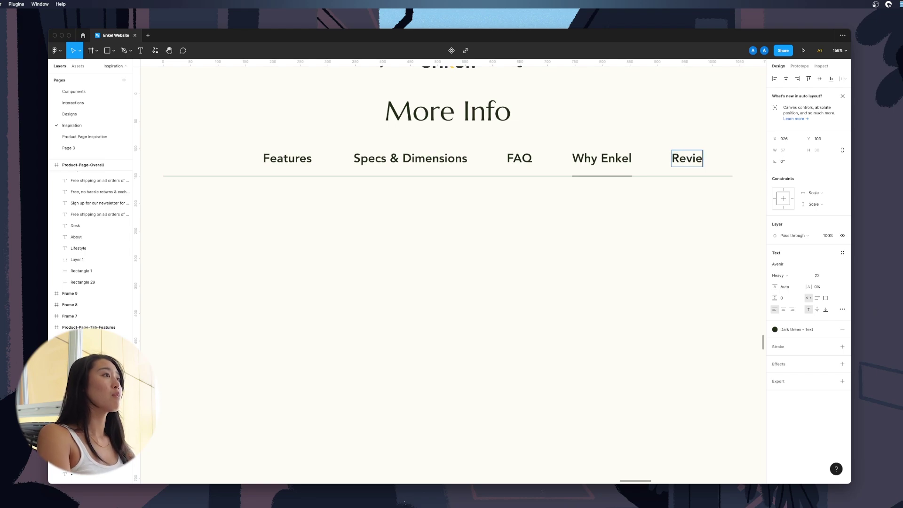
pyautogui.click(726, 250)
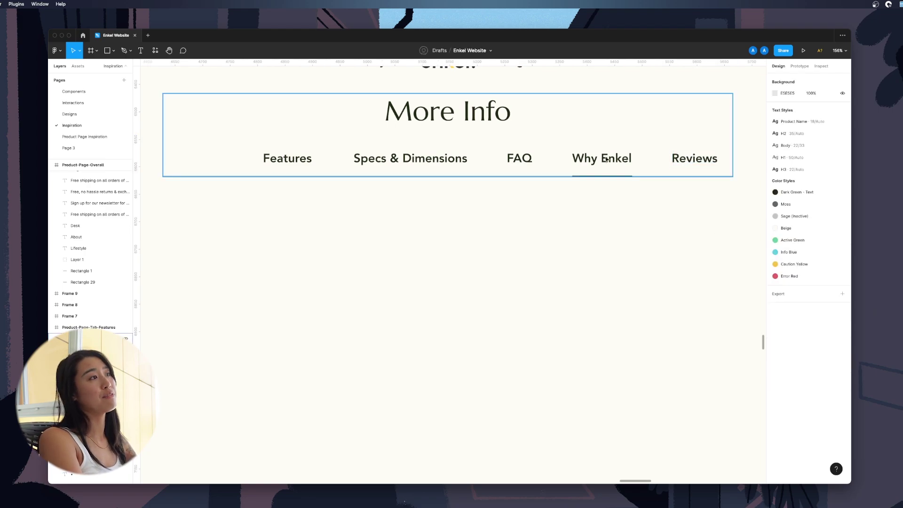
# Move the Reviews label in front of Features and place the active-tab underline beneath it, fitted to the label's width
pyautogui.click(604, 176)
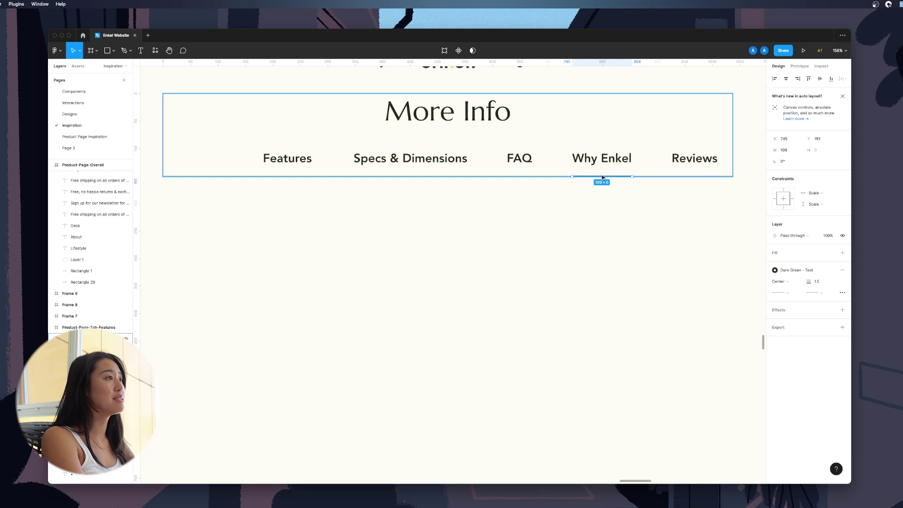
pyautogui.moveTo(680, 164); pyautogui.dragTo(571, 155)
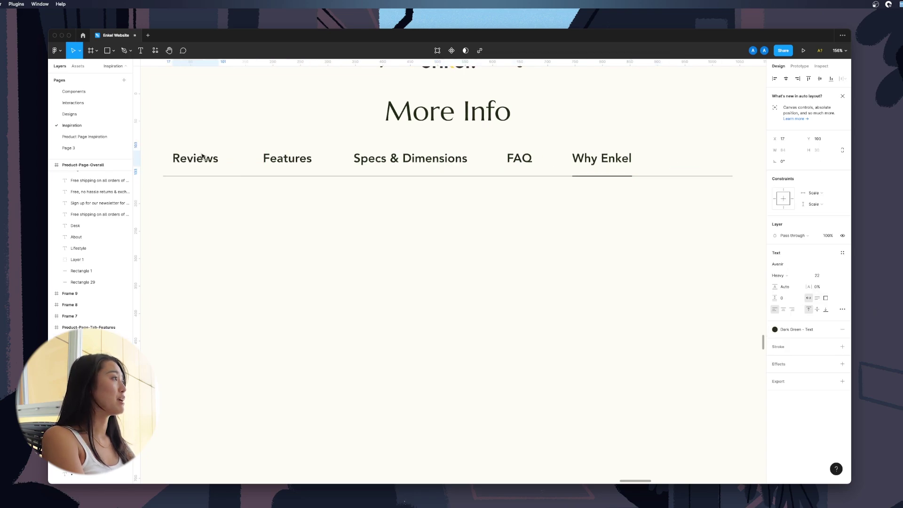
pyautogui.press('Escape')
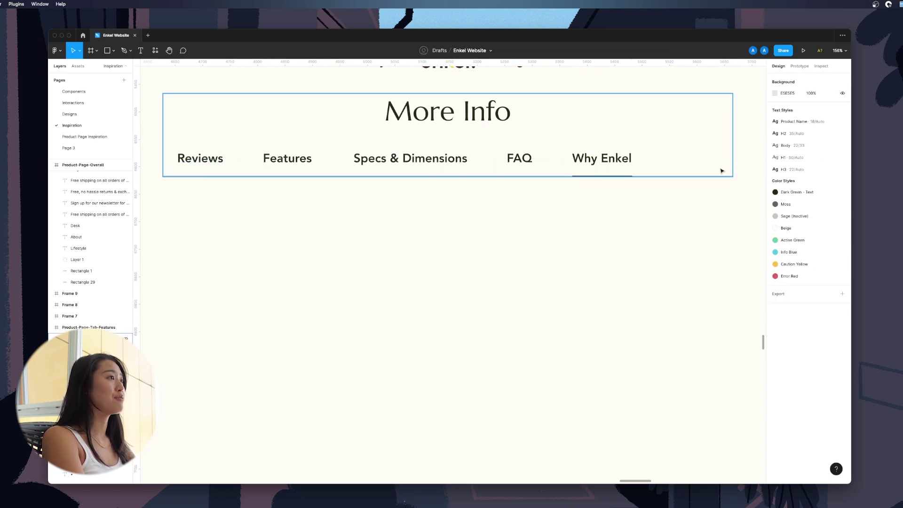
pyautogui.click(611, 176)
pyautogui.click(211, 177)
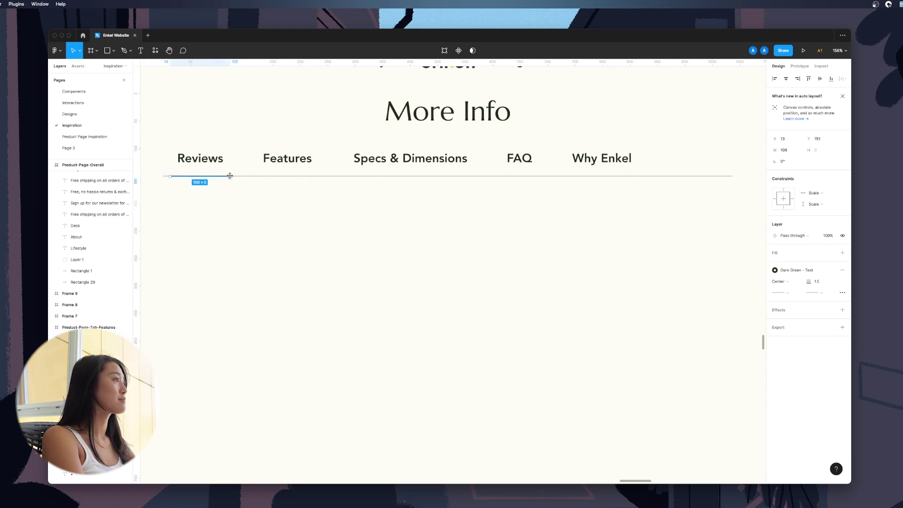
# Group the five tab labels with the active underline and centre the group horizontally under the More Info heading
pyautogui.keyDown('shift'); pyautogui.click(213, 160); pyautogui.keyUp('shift')
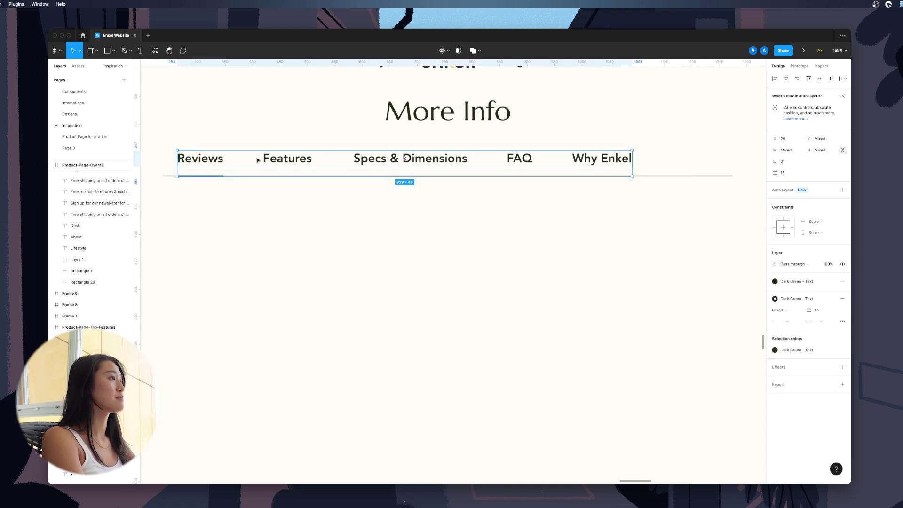
pyautogui.moveTo(258, 160); pyautogui.dragTo(291, 159)
pyautogui.press('super+g')
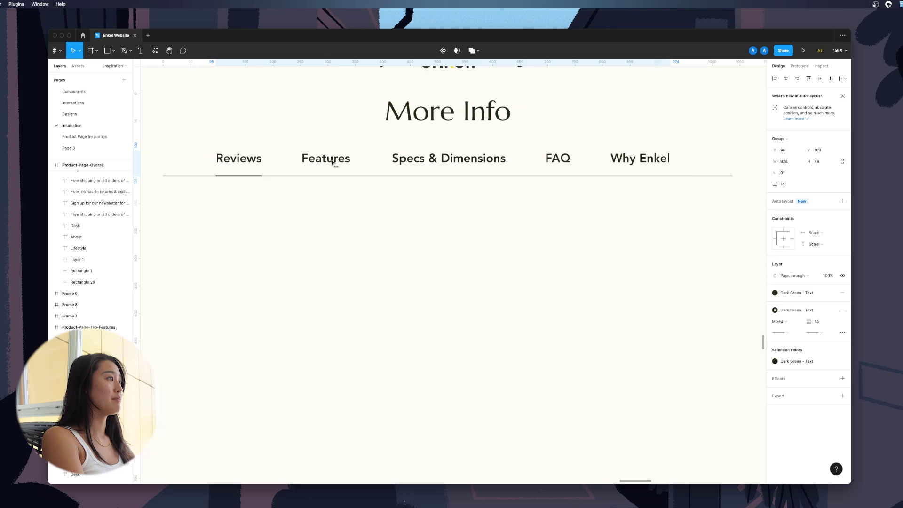
pyautogui.hotkey('alt', 'h')
pyautogui.click(372, 256)
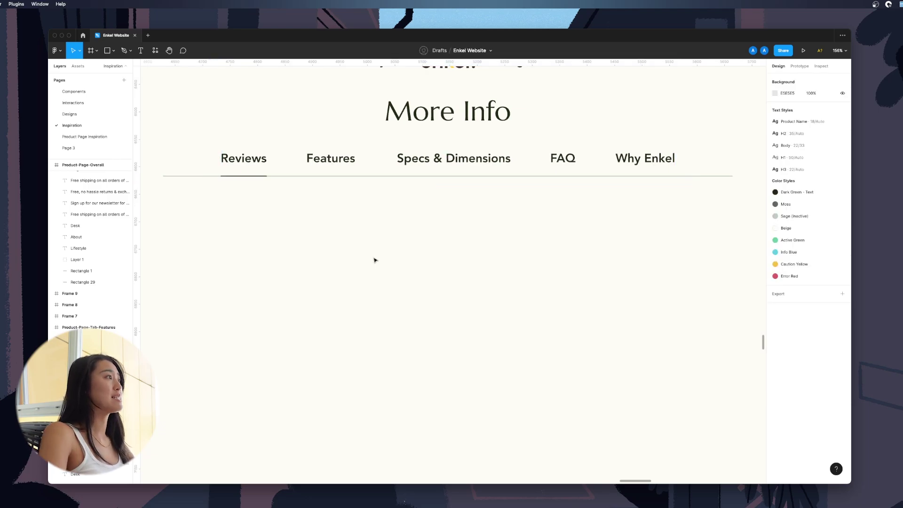
# Review the new Reviews tab frame against the Why Enkel, FAQ and Features tab frames and the Product-Page-Overall design
pyautogui.scroll(-5, 373, 257)
pyautogui.scroll(4, 374, 260)
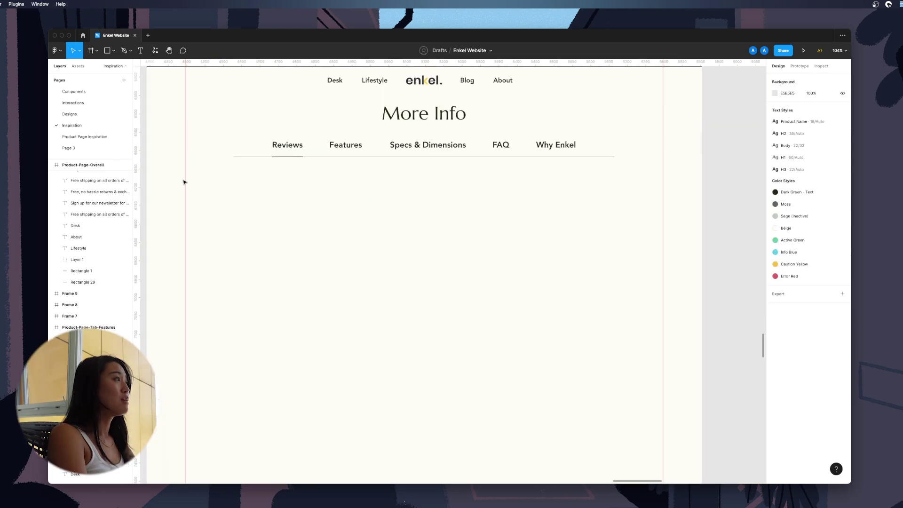
pyautogui.hscroll(-2, 274, 205)
pyautogui.scroll(-5, 274, 205)
pyautogui.hscroll(-3, 274, 205)
pyautogui.hscroll(-15, 274, 206)
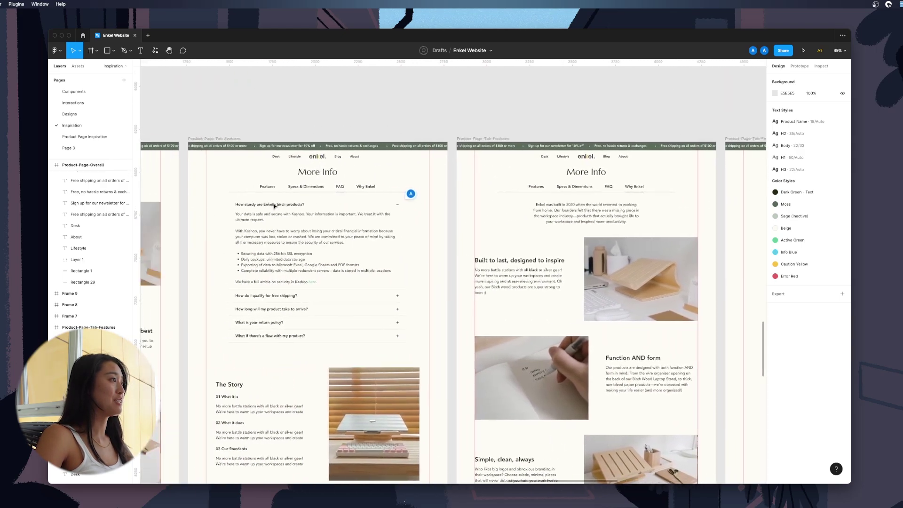
pyautogui.scroll(3, 274, 206)
pyautogui.hscroll(-1, 274, 206)
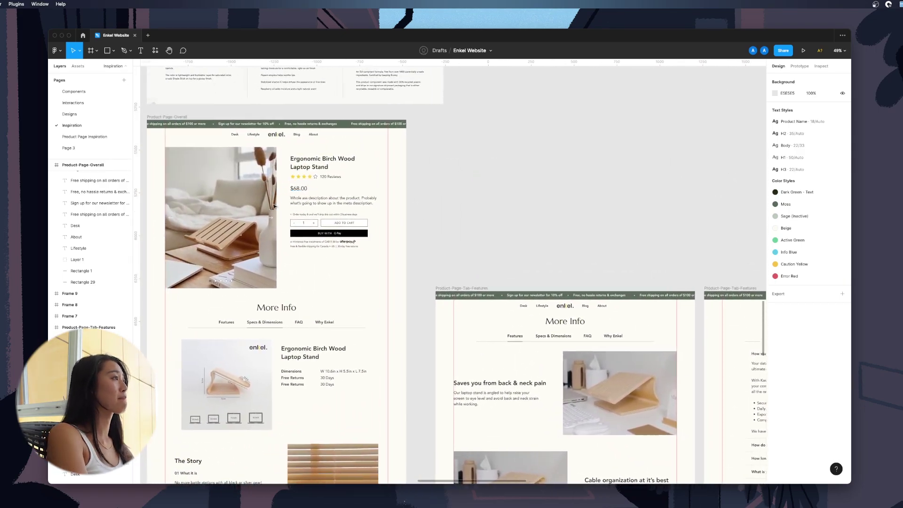
# Copy the star rating with "120 Reviews" from the Product-Page-Overall design and place it beneath the tabs in the Reviews tab frame
pyautogui.click(304, 176)
pyautogui.press('super+c')
pyautogui.hscroll(15, 453, 258)
pyautogui.scroll(5, 454, 258)
pyautogui.press('super+v')
pyautogui.moveTo(418, 275); pyautogui.dragTo(325, 221)
pyautogui.click(362, 270)
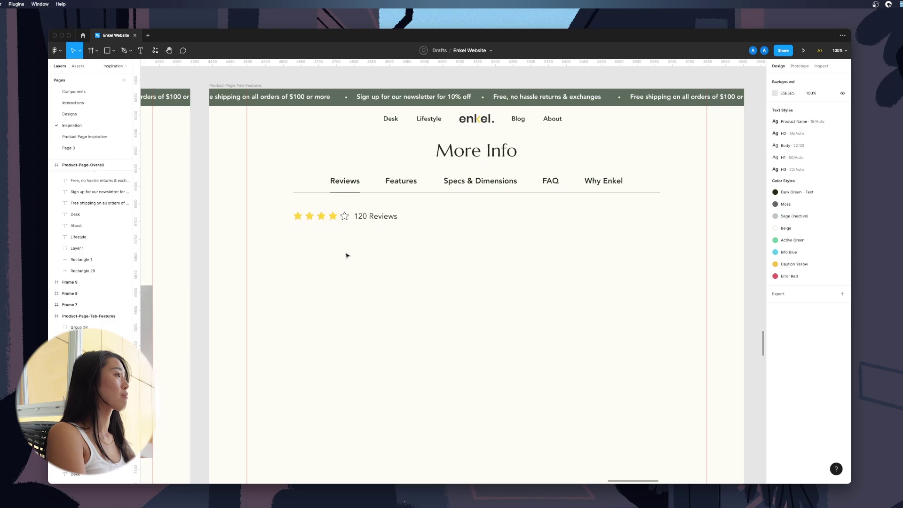
# Copy an existing section heading from another tab frame, place it beneath the star rating and change its text to "Filter Reviews"
pyautogui.hscroll(15, 397, 193)
pyautogui.keyDown('super'); pyautogui.click(379, 157); pyautogui.keyUp('super')
pyautogui.press('super+c')
pyautogui.hscroll(-15, 379, 157)
pyautogui.press('super+v')
pyautogui.moveTo(469, 273); pyautogui.dragTo(469, 208)
pyautogui.doubleClick(469, 208)
pyautogui.write('Filter R')
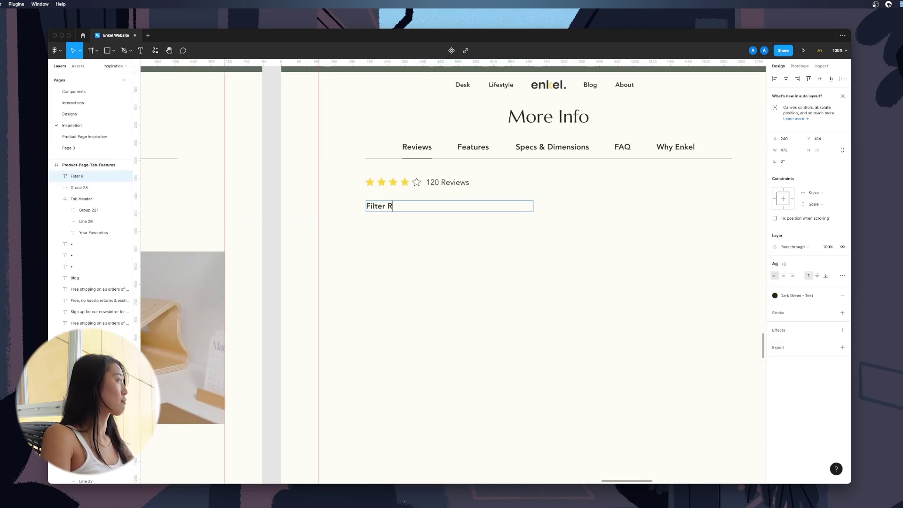
pyautogui.click(497, 261)
# Try the ghost-text Email Address input field from the Components page beneath the Filter Reviews heading
pyautogui.click(74, 92)
pyautogui.hscroll(-3, 535, 396)
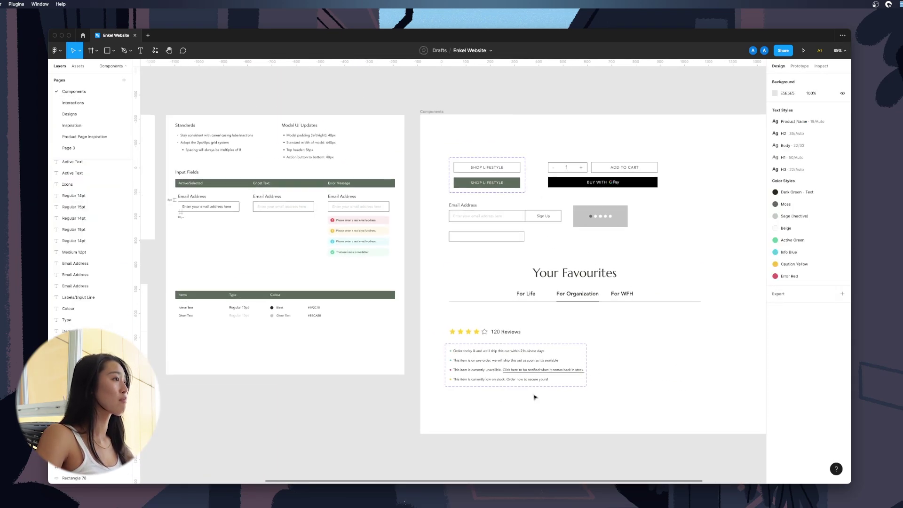
pyautogui.scroll(5, 534, 397)
pyautogui.hscroll(-10, 445, 319)
pyautogui.scroll(2, 296, 341)
pyautogui.click(309, 278)
pyautogui.keyDown('shift'); pyautogui.click(375, 280); pyautogui.keyUp('shift')
pyautogui.hotkey('ctrl', 'Up')
pyautogui.click(70, 115)
pyautogui.click(73, 91)
pyautogui.scroll(2, 399, 286)
pyautogui.click(409, 282)
pyautogui.keyDown('shift'); pyautogui.click(439, 242); pyautogui.keyUp('shift')
pyautogui.click(72, 125)
pyautogui.press('super+v')
pyautogui.moveTo(444, 279); pyautogui.dragTo(543, 239)
pyautogui.click(437, 242)
pyautogui.click(512, 282)
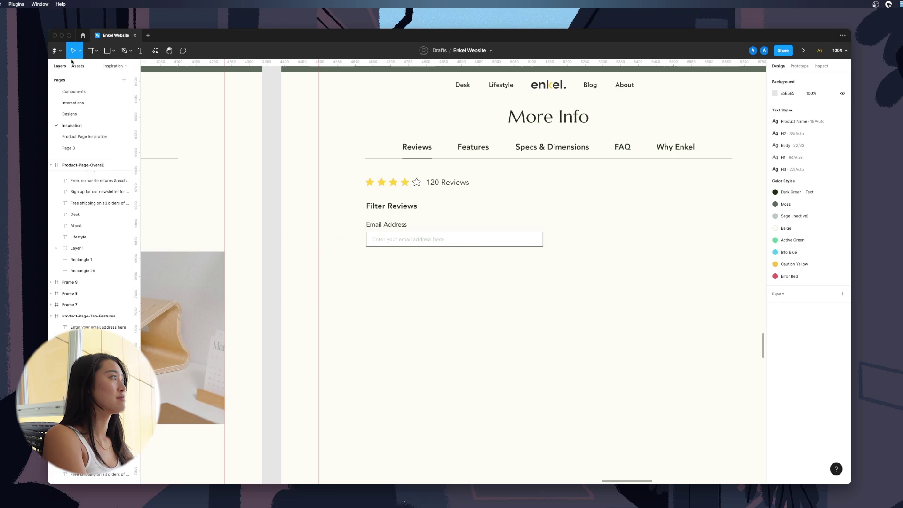
pyautogui.click(78, 66)
pyautogui.moveTo(476, 283); pyautogui.dragTo(359, 224)
pyautogui.press('BackSpace')
# Place the local email sign-up form component beneath the Filter Reviews heading and detach the instance
pyautogui.click(60, 66)
pyautogui.click(78, 67)
pyautogui.doubleClick(75, 155)
pyautogui.click(60, 67)
pyautogui.click(80, 136)
pyautogui.click(78, 66)
pyautogui.click(60, 66)
pyautogui.click(76, 125)
pyautogui.click(78, 67)
pyautogui.moveTo(91, 158); pyautogui.dragTo(448, 243)
pyautogui.rightClick(420, 240)
pyautogui.click(442, 401)
# Change the form's Email Address label to "Search"
pyautogui.doubleClick(395, 227)
pyautogui.write('Search')
pyautogui.doubleClick(425, 244)
# Find a magnifying-glass icon in the Iconify plugin by searching "search" and place it at the start of the form's input box
pyautogui.click(16, 4)
pyautogui.click(17, 22)
pyautogui.press('super+a')
pyautogui.write('search')
pyautogui.press('Return')
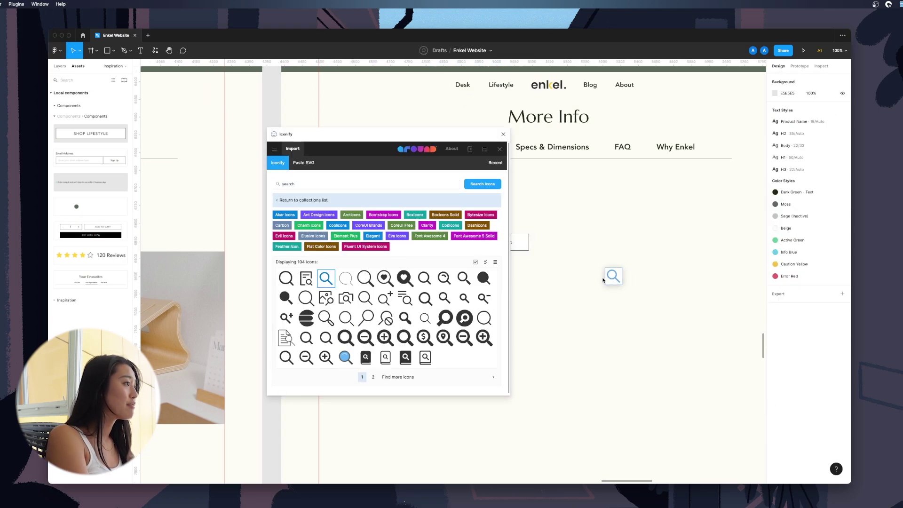
pyautogui.moveTo(341, 324); pyautogui.dragTo(376, 249)
# Change the input's placeholder to "Search Reviews" in dark green text and the form's button label to "Search"
pyautogui.scroll(5, 371, 242)
pyautogui.doubleClick(494, 243)
pyautogui.write('Search Reviews')
pyautogui.press('Escape')
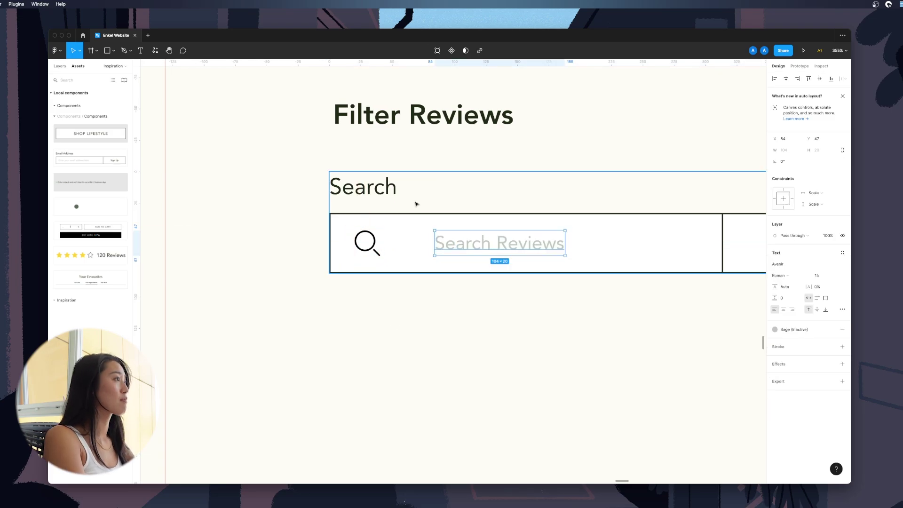
pyautogui.scroll(-10, 494, 244)
pyautogui.scroll(3, 403, 366)
pyautogui.click(559, 319)
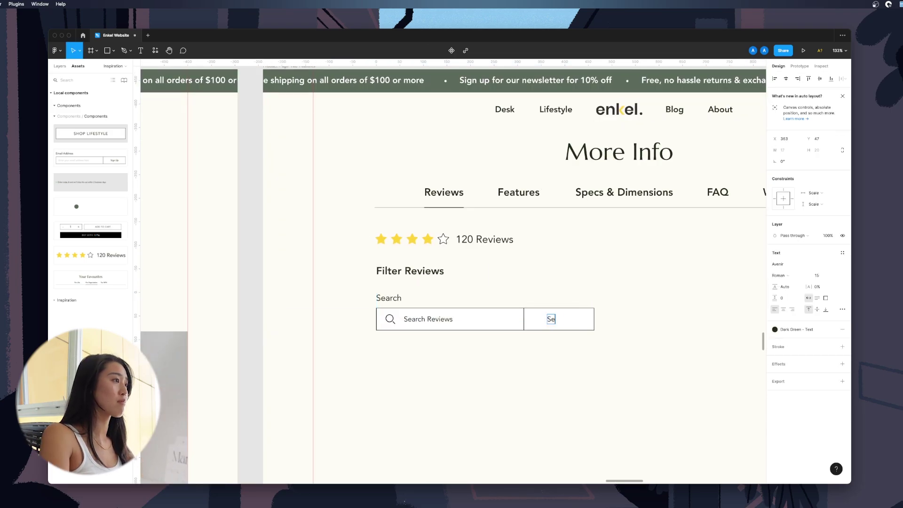
# Check the Input Fields examples on the Components page and place an empty input box beneath the search field on the Inspiration page
pyautogui.scroll(-3, 566, 321)
pyautogui.scroll(2, 538, 411)
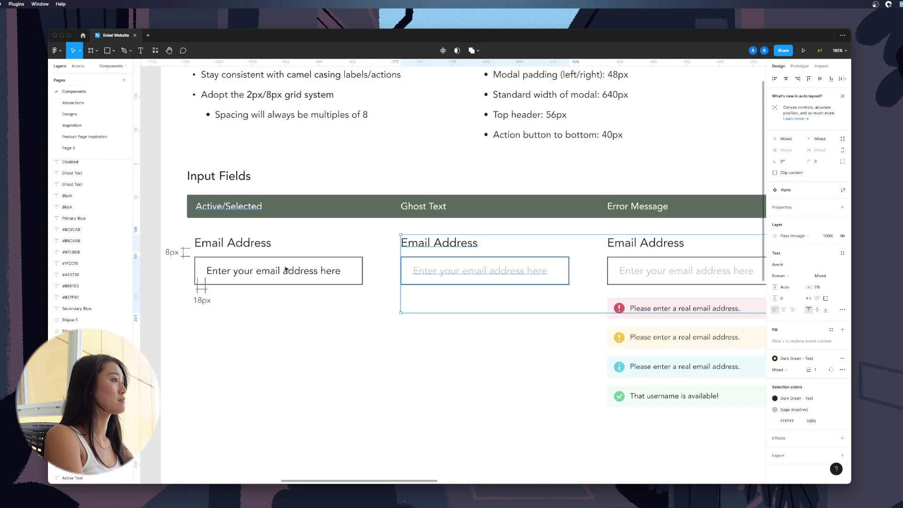
pyautogui.scroll(-5, 549, 238)
pyautogui.click(77, 126)
pyautogui.click(454, 244)
pyautogui.moveTo(453, 244); pyautogui.dragTo(448, 318)
# Find an arrow icon in Iconify by searching "drop down" and place it inside the empty input box
pyautogui.click(157, 139)
pyautogui.press('super+alt+p')
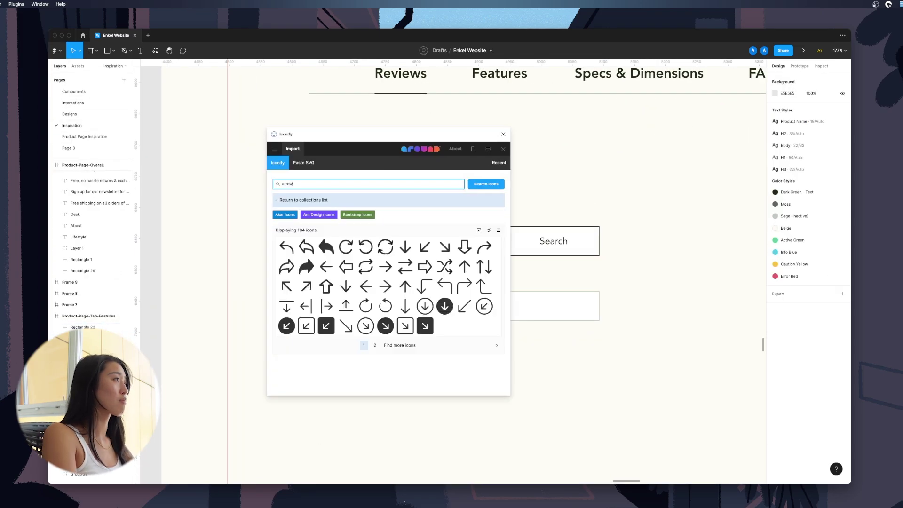
pyautogui.write('drop down')
pyautogui.press('Return')
pyautogui.moveTo(306, 256); pyautogui.dragTo(506, 306)
pyautogui.click(503, 134)
# Give the dropdown box a Sage (Inactive) outline and narrow it to the width of the Search Reviews input
pyautogui.click(580, 306)
pyautogui.click(831, 379)
pyautogui.click(700, 381)
pyautogui.click(496, 362)
pyautogui.click(594, 311)
pyautogui.moveTo(581, 305); pyautogui.dragTo(509, 306)
pyautogui.click(284, 239)
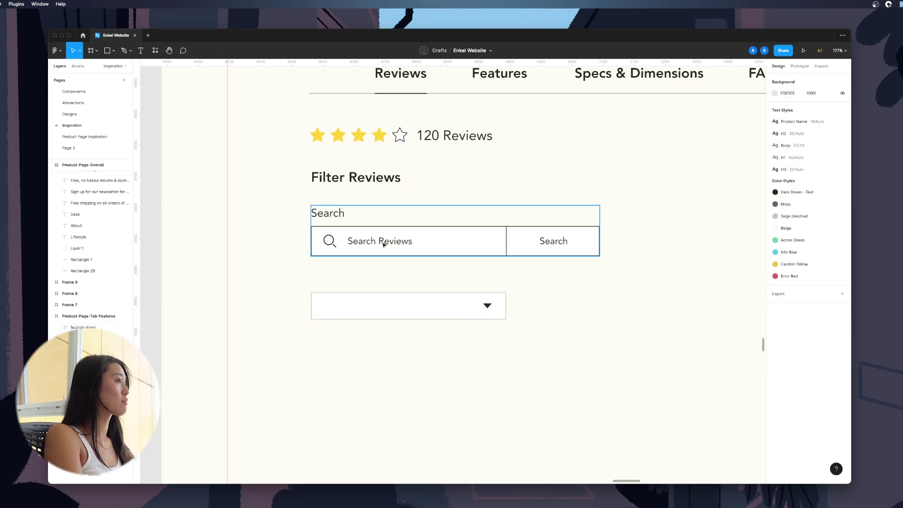
# Add the text "Ratings" at the start of the dropdown box and move the dropdown closer beneath the search field
pyautogui.click(367, 308)
pyautogui.hotkey('ctrl', 'v')
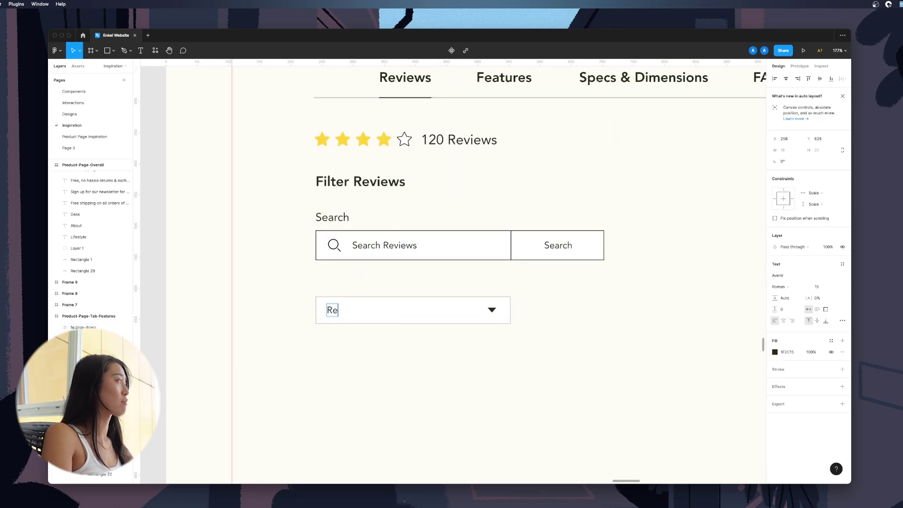
pyautogui.write('tings')
pyautogui.press('Escape')
pyautogui.hotkey('ctrl', 'd')
pyautogui.click(685, 344)
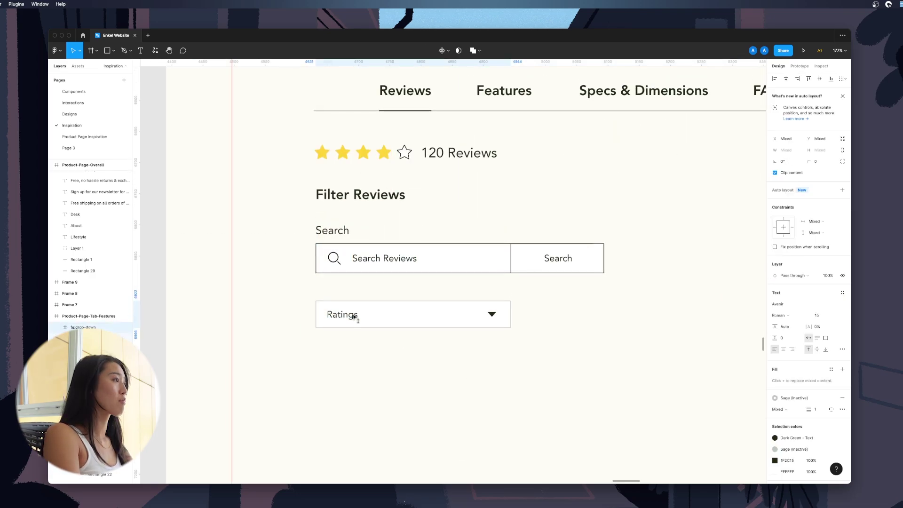
pyautogui.moveTo(355, 317); pyautogui.dragTo(355, 304)
pyautogui.click(499, 375)
# Delete the Search button from the search field and shrink the form to the width of its input box
pyautogui.scroll(-5, 500, 375)
pyautogui.scroll(3, 500, 374)
pyautogui.doubleClick(410, 308)
pyautogui.press('Delete')
pyautogui.press('Delete')
pyautogui.click(437, 307)
pyautogui.moveTo(438, 307); pyautogui.dragTo(368, 307)
# Move the Ratings dropdown beside the search field and line up its label and arrow within the box
pyautogui.moveTo(301, 336); pyautogui.dragTo(465, 305)
pyautogui.click(419, 310)
pyautogui.doubleClick(410, 306)
pyautogui.click(417, 306)
pyautogui.click(525, 308)
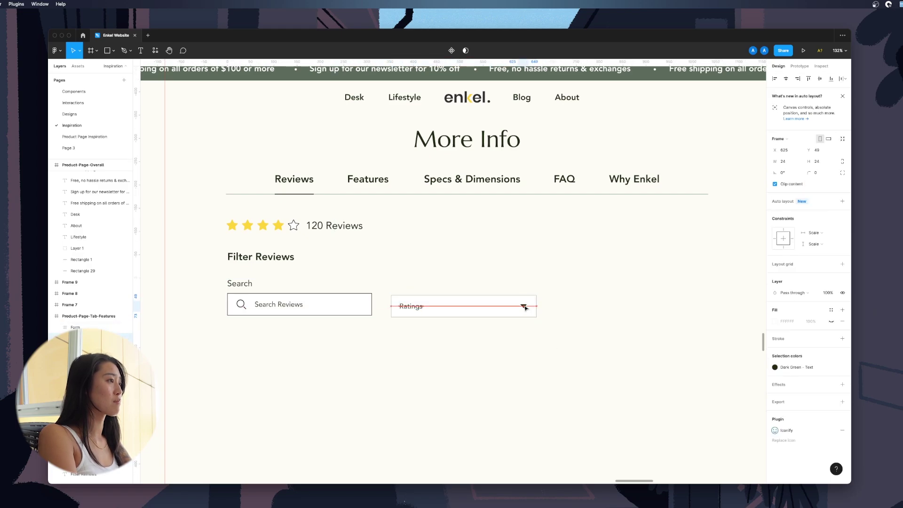
pyautogui.hotkey('shift', 'a')
pyautogui.hotkey('ctrl', 'z')
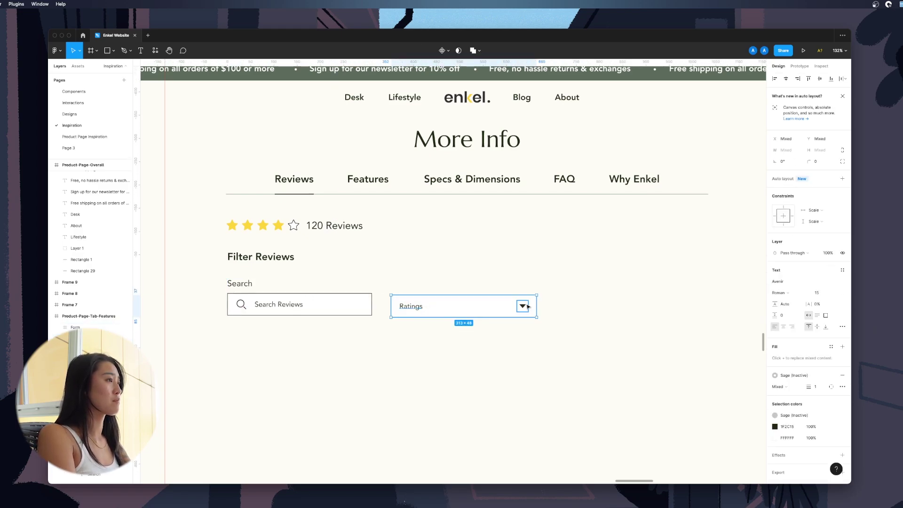
# Remove the Search label above the search field and align the field with the Ratings dropdown
pyautogui.click(369, 306)
pyautogui.click(302, 304)
pyautogui.click(253, 304)
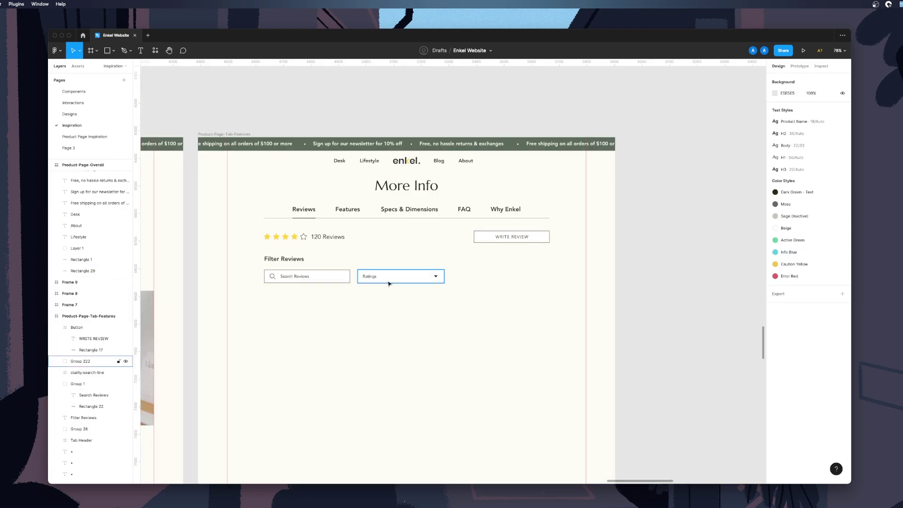
# Duplicate the Ratings dropdown to its right and change the copy's text to "Sort By"
pyautogui.moveTo(383, 281); pyautogui.dragTo(474, 278)
pyautogui.click(462, 322)
pyautogui.click(514, 239)
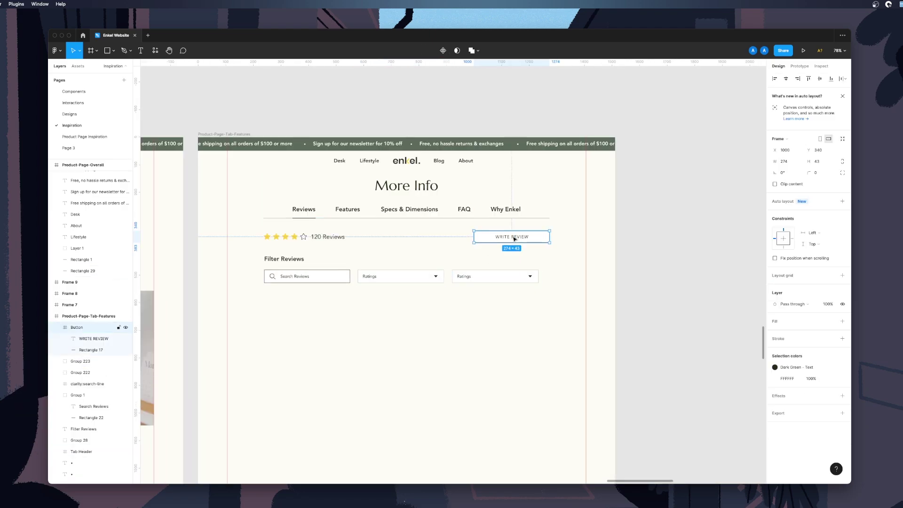
pyautogui.click(453, 298)
pyautogui.doubleClick(464, 277)
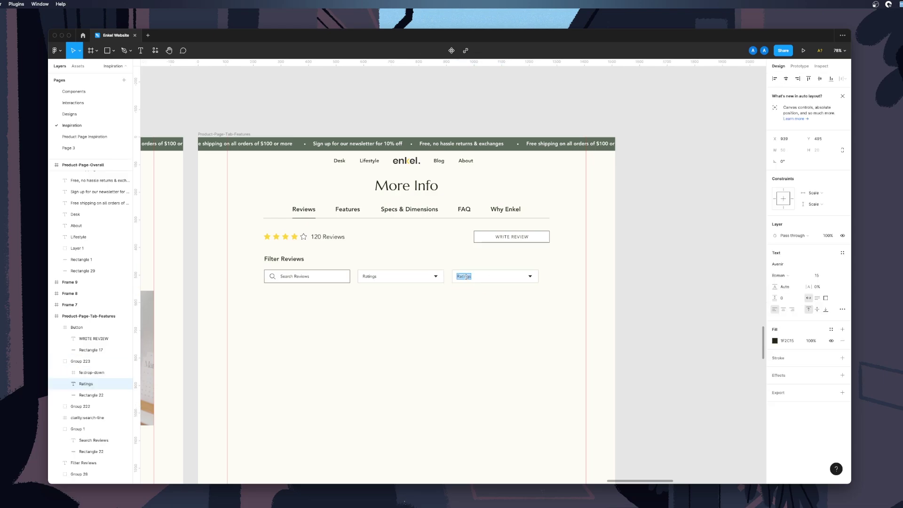
pyautogui.click(483, 375)
# Nudge the Ratings and Sort By dropdowns left to tighten the spacing in the filter row
pyautogui.click(372, 281)
pyautogui.press('Left')
pyautogui.press('Left')
pyautogui.press('Left')
pyautogui.press('Left')
pyautogui.click(474, 281)
pyautogui.press('Left')
pyautogui.press('Left')
pyautogui.press('Left')
pyautogui.press('Left')
pyautogui.press('Left')
pyautogui.press('Left')
pyautogui.press('Left')
pyautogui.press('Left')
pyautogui.press('Left')
pyautogui.click(446, 341)
pyautogui.scroll(-2, 447, 341)
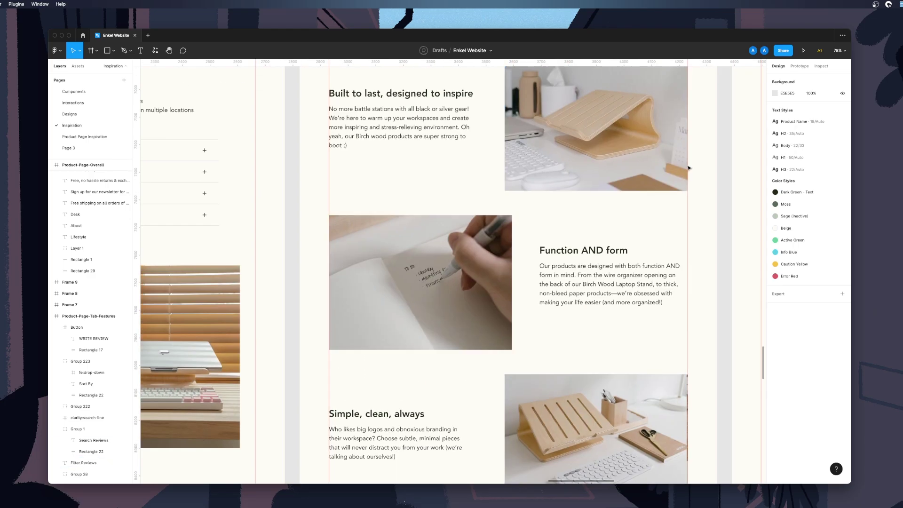
# Copy the "01 What it is" heading and its body text from the story section into the Reviews tab frame
pyautogui.scroll(-5, 312, 288)
pyautogui.scroll(5, 474, 351)
pyautogui.click(458, 331)
pyautogui.keyDown('shift'); pyautogui.click(475, 351); pyautogui.keyUp('shift')
pyautogui.press('super+c')
pyautogui.hscroll(20, 470, 348)
pyautogui.press('super+v')
pyautogui.scroll(-3, 425, 325)
# Move the Filter Reviews heading, filter row and pasted heading up closer to the star rating summary
pyautogui.click(284, 366)
pyautogui.moveTo(221, 431); pyautogui.dragTo(577, 225)
pyautogui.click(286, 208)
pyautogui.press('Up')
pyautogui.press('Up')
pyautogui.press('Up')
pyautogui.press('Up')
pyautogui.press('Up')
pyautogui.press('Up')
pyautogui.press('Up')
pyautogui.press('Up')
pyautogui.press('Up')
pyautogui.press('Up')
pyautogui.press('Up')
pyautogui.press('Up')
pyautogui.press('Up')
pyautogui.press('Up')
pyautogui.press('Up')
pyautogui.press('Up')
pyautogui.press('Up')
pyautogui.press('Up')
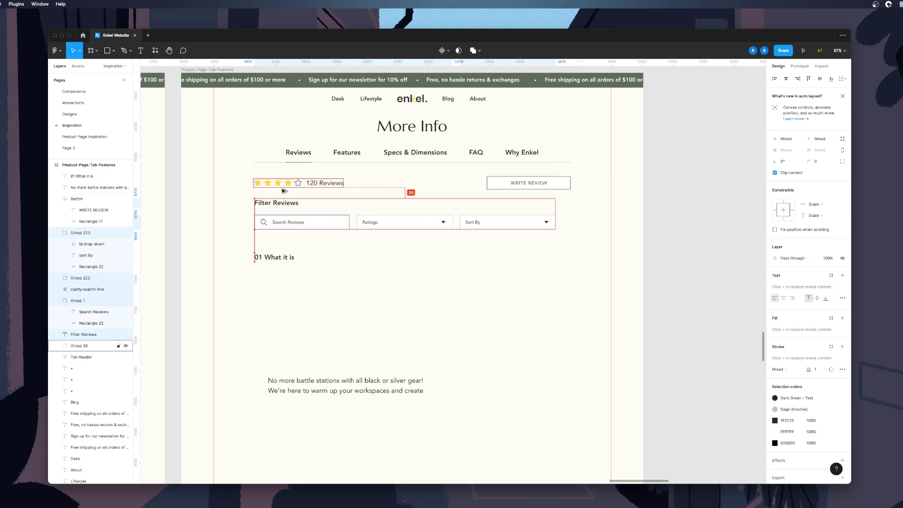
# Move the Ratings and Sort By dropdowns beneath the search field and change the pasted heading to "Customer Photos"
pyautogui.click(382, 323)
pyautogui.click(274, 256)
pyautogui.moveTo(244, 237); pyautogui.dragTo(561, 214)
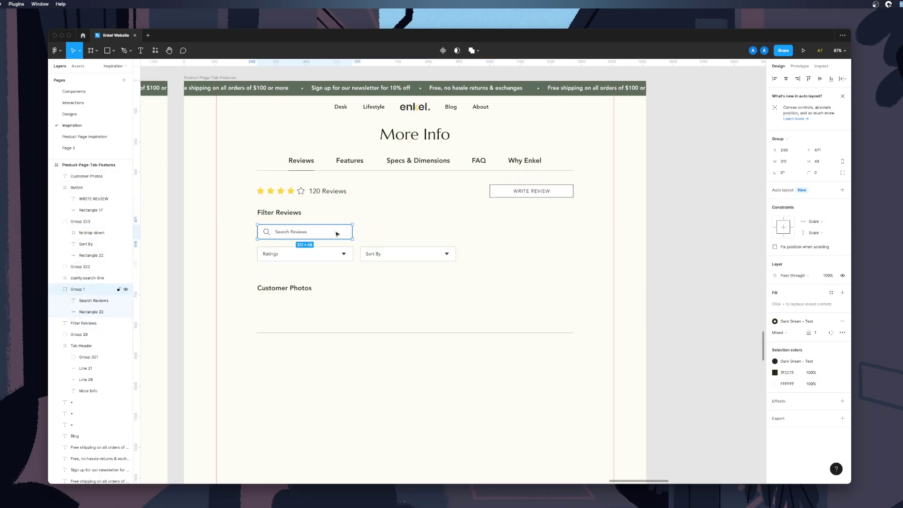
# Widen the search field and narrow the Ratings and Sort By dropdowns below it
pyautogui.moveTo(352, 232); pyautogui.dragTo(426, 233)
pyautogui.click(348, 255)
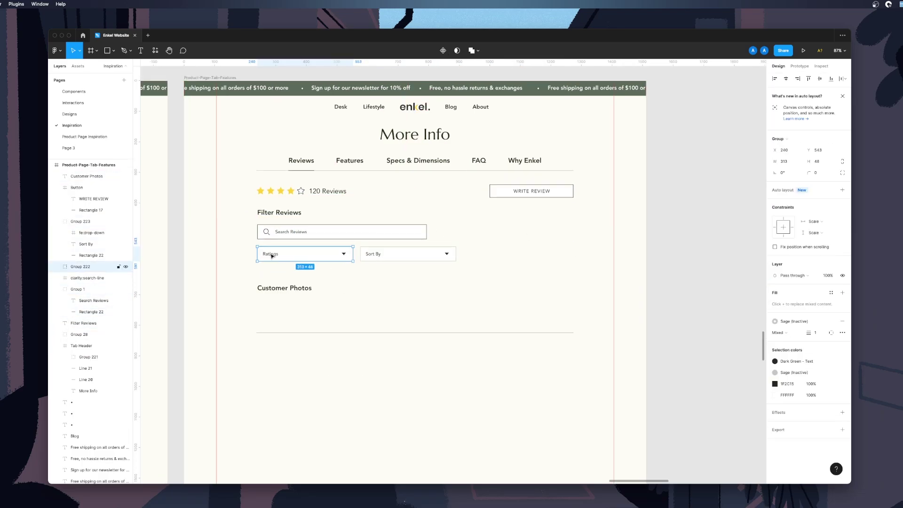
pyautogui.click(393, 255)
pyautogui.moveTo(456, 254); pyautogui.dragTo(430, 255)
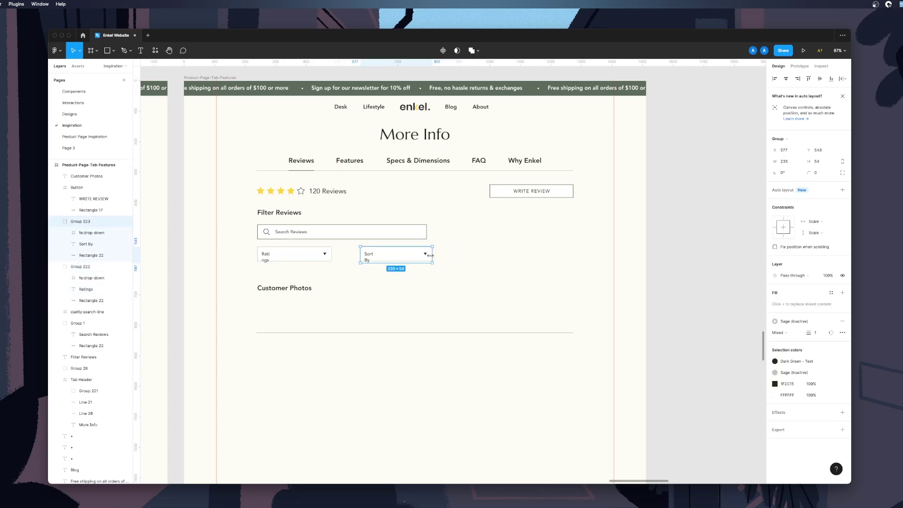
# Put the Ratings and Sort By labels on a single line and fit both dropdowns side by side within the search field's width
pyautogui.doubleClick(265, 256)
pyautogui.click(813, 300)
pyautogui.doubleClick(370, 255)
pyautogui.click(813, 299)
pyautogui.click(433, 264)
pyautogui.moveTo(387, 256); pyautogui.dragTo(339, 254)
pyautogui.click(323, 256)
pyautogui.click(359, 255)
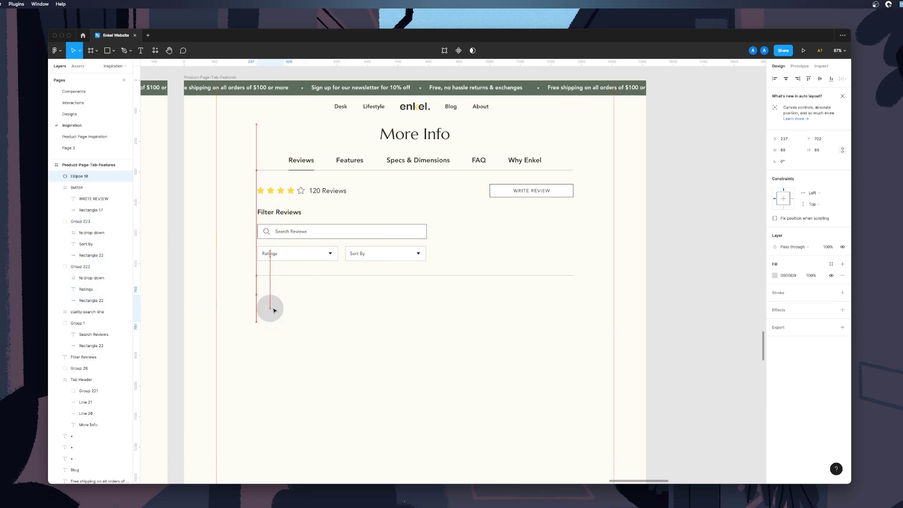
# Duplicate the Filter Reviews heading beside the grey avatar circle and change its text to the reviewer's first name
pyautogui.press('Escape')
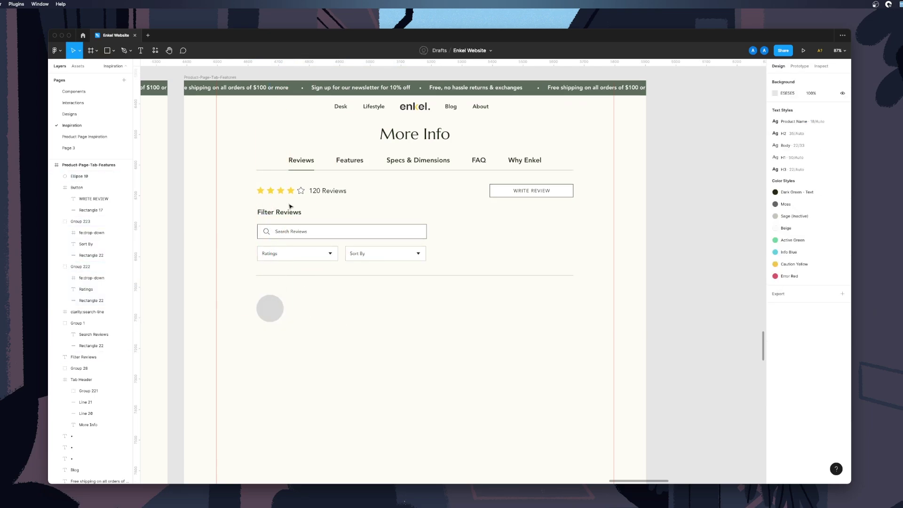
pyautogui.moveTo(279, 212); pyautogui.dragTo(303, 299)
pyautogui.press('Return')
pyautogui.write('Louise')
# Copy the rating stars beneath the reviewer's name, complete the row with five filled stars and group them
pyautogui.moveTo(250, 184); pyautogui.dragTo(309, 311)
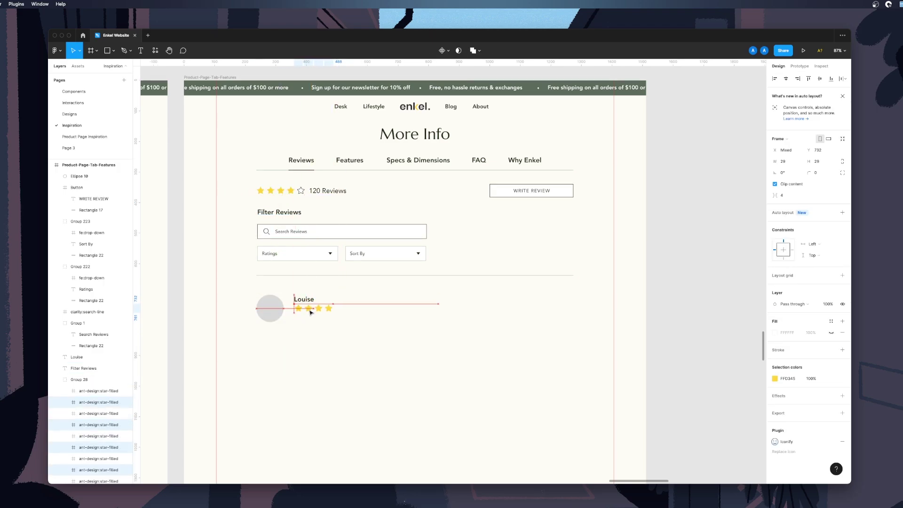
pyautogui.click(329, 311)
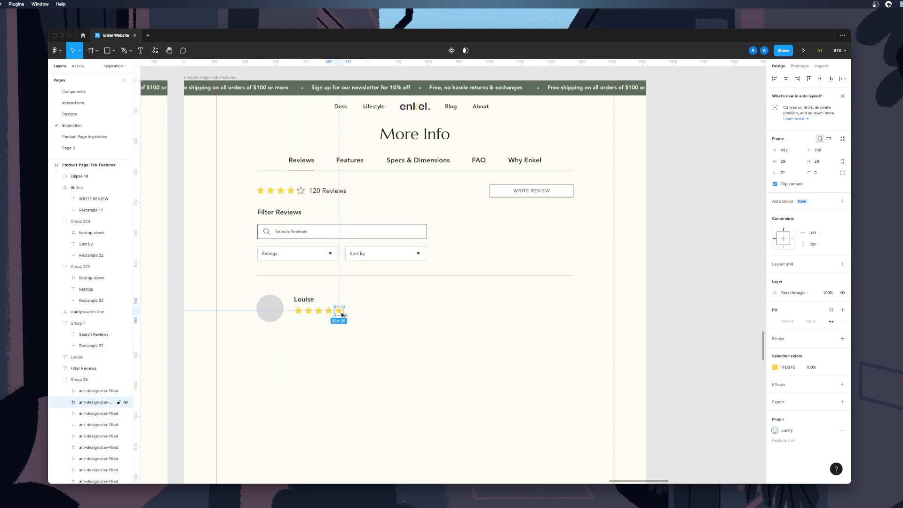
pyautogui.press('super+g')
pyautogui.press('super+x')
pyautogui.press('super+v')
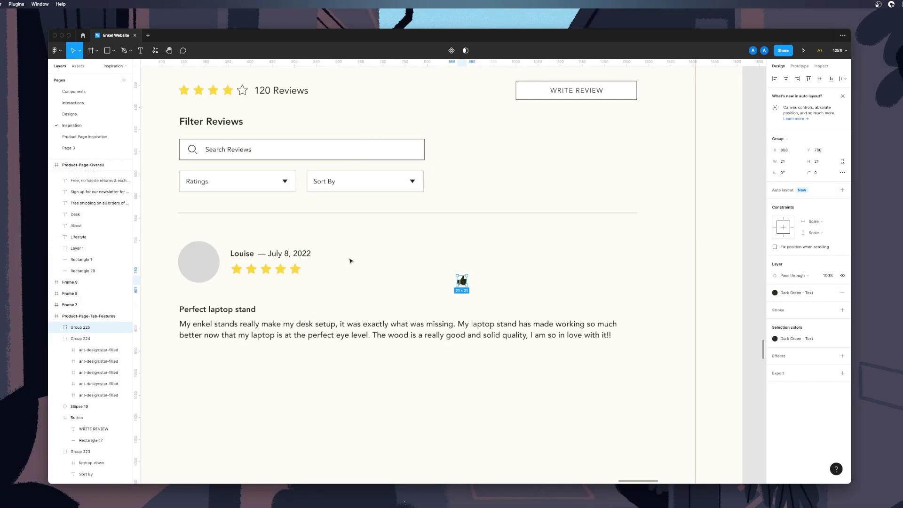
# Duplicate the review's date text toward the right margin and change the copy to "Was this review helpful?"
pyautogui.moveTo(306, 254); pyautogui.dragTo(520, 256)
pyautogui.press('Return')
pyautogui.write('Was this revi')
# Place the thumbs-up icon beside the helpfulness question, add a flipped thumbs-down copy with counts 12 and 1, and group the row
pyautogui.moveTo(462, 281); pyautogui.dragTo(588, 254)
pyautogui.press('super+g')
pyautogui.hotkey('shift', 'v')
pyautogui.moveTo(530, 253)
pyautogui.mouseDown()
pyautogui.moveTo(530, 275)
pyautogui.moveTo(574, 254)
pyautogui.moveTo(510, 249)
pyautogui.moveTo(515, 255)
pyautogui.mouseUp()
pyautogui.doubleClick(604, 254)
pyautogui.write('1')
pyautogui.press('super+g')
# Nudge the thumb icons and counts into even spacing and lower the helpfulness row slightly beside the reviewer's stars
pyautogui.click(504, 279)
pyautogui.scroll(-5, 504, 280)
pyautogui.scroll(8, 532, 272)
pyautogui.doubleClick(487, 247)
pyautogui.press('Left')
pyautogui.press('Left')
pyautogui.press('Left')
pyautogui.click(449, 309)
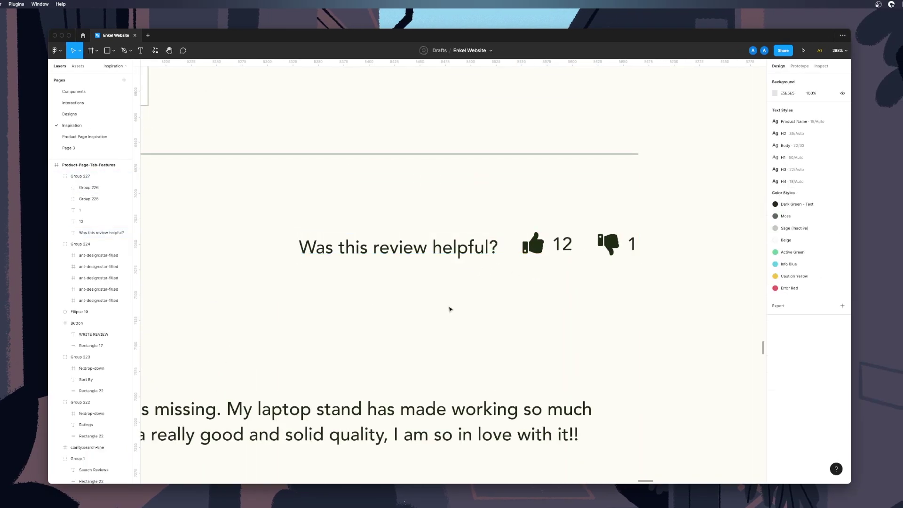
pyautogui.scroll(-5, 450, 308)
pyautogui.scroll(-1, 451, 305)
pyautogui.moveTo(462, 256); pyautogui.dragTo(462, 264)
pyautogui.click(479, 275)
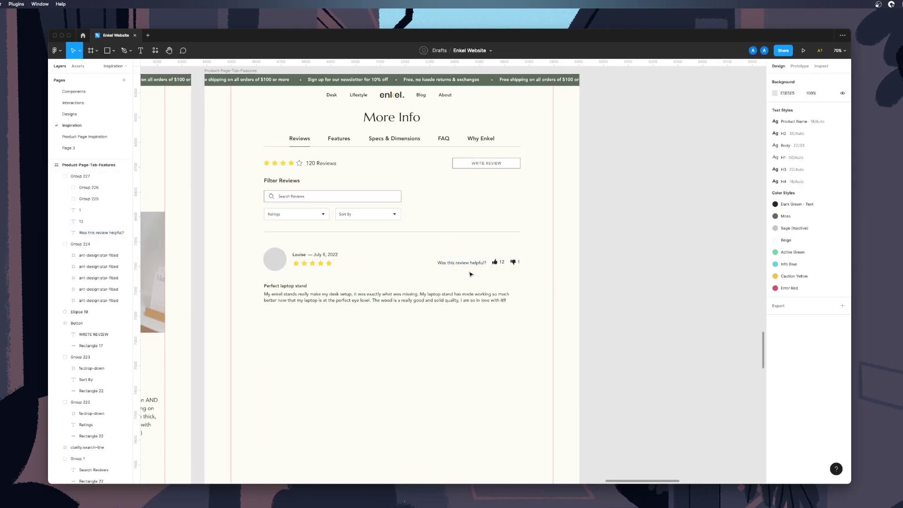
# Group all parts of the customer review and duplicate the group directly below the first one
pyautogui.scroll(-2, 475, 354)
pyautogui.scroll(3, 473, 348)
pyautogui.click(494, 295)
pyautogui.click(508, 344)
pyautogui.moveTo(534, 311); pyautogui.dragTo(261, 327)
pyautogui.press('super+g')
pyautogui.click(389, 439)
pyautogui.scroll(-3, 387, 428)
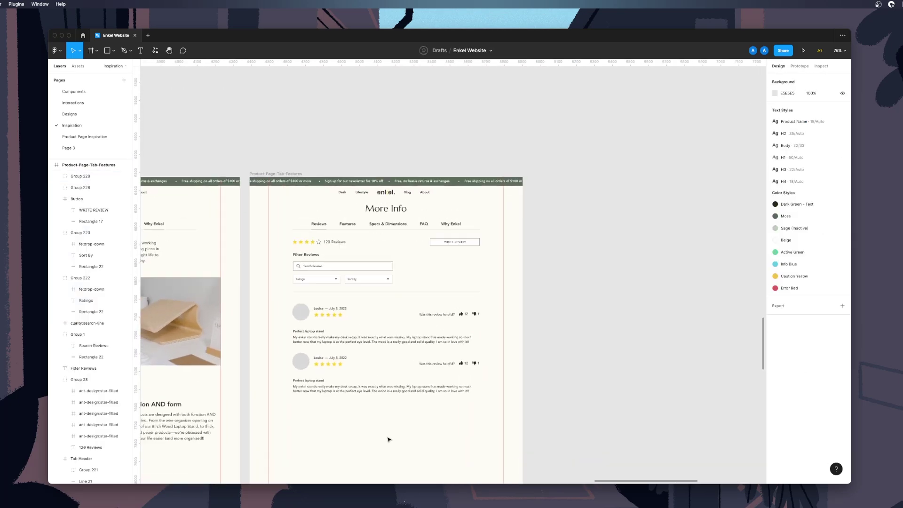
# Copy the divider line between the two reviews and position the second review just beneath it
pyautogui.click(304, 364)
pyautogui.moveTo(304, 363); pyautogui.dragTo(304, 411)
pyautogui.moveTo(350, 289); pyautogui.dragTo(350, 348)
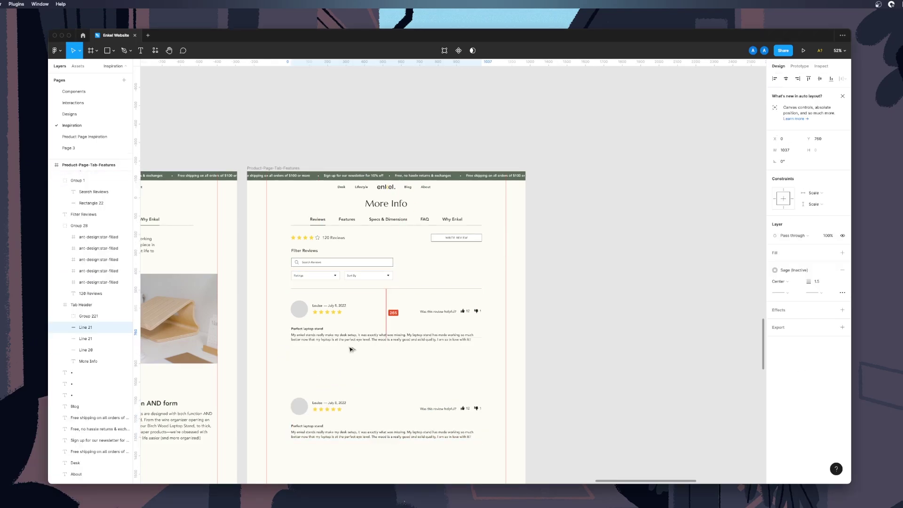
pyautogui.moveTo(298, 405); pyautogui.dragTo(298, 366)
pyautogui.press('Escape')
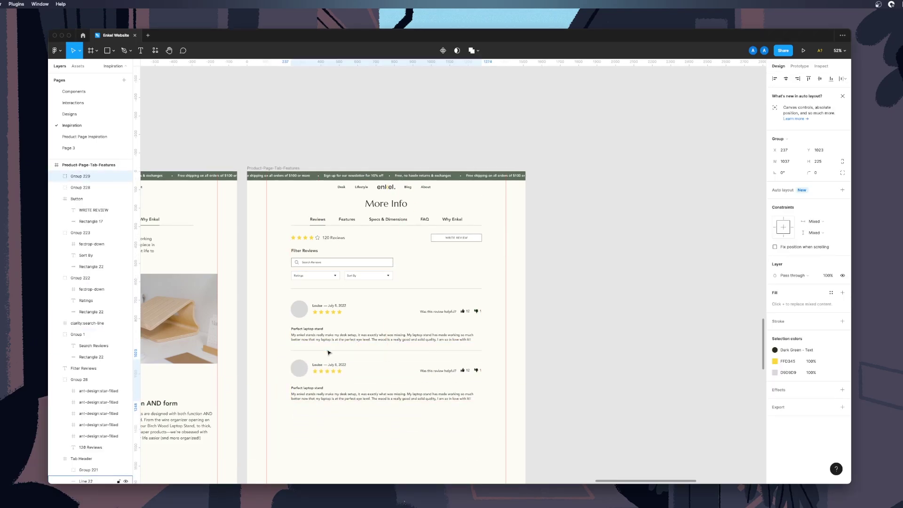
# Duplicate the review and its divider down the page to build a list of four evenly spaced reviews
pyautogui.scroll(-3, 468, 357)
pyautogui.moveTo(296, 316); pyautogui.dragTo(296, 372)
pyautogui.press('super+d')
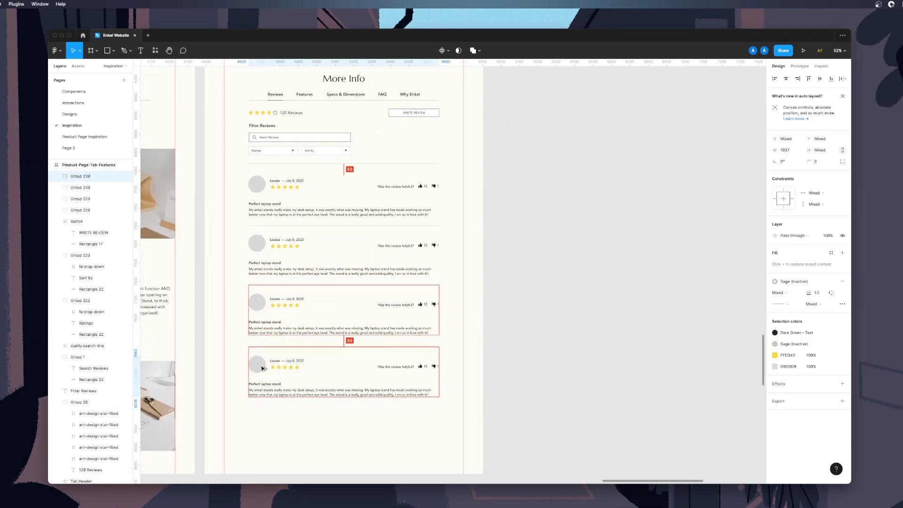
pyautogui.press('Escape')
# Look over the Reviews tab design, from the rating summary, review button and filters down through the list of reviews
pyautogui.scroll(-5, 248, 374)
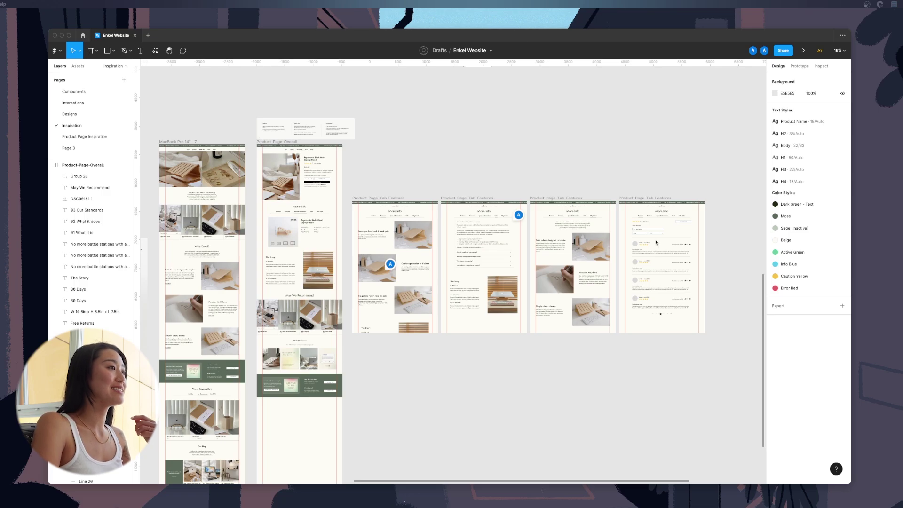
pyautogui.scroll(5, 656, 243)
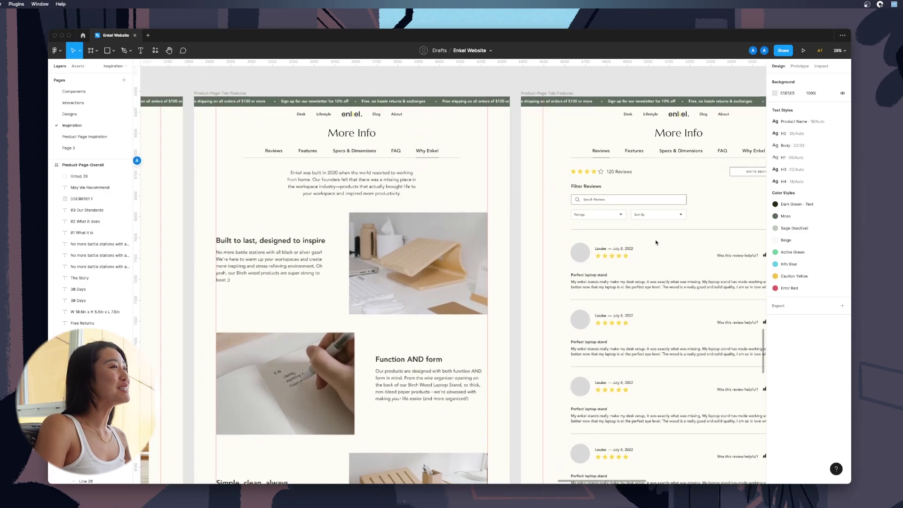
pyautogui.scroll(-2, 671, 249)
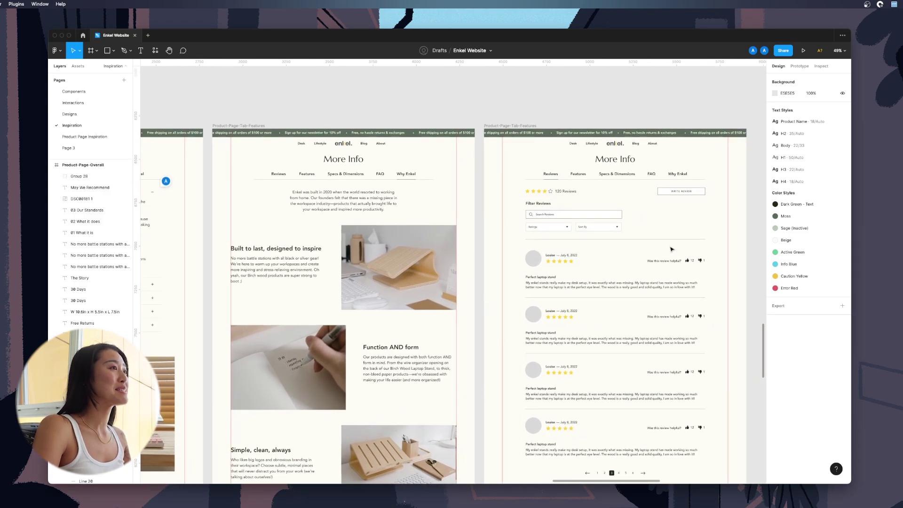
pyautogui.scroll(4, 671, 249)
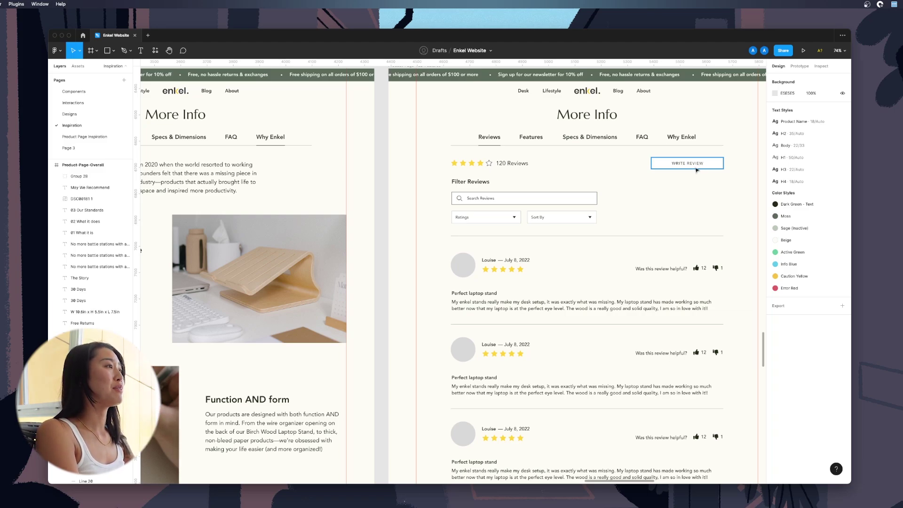
pyautogui.click(686, 164)
pyautogui.press('Escape')
pyautogui.click(457, 221)
pyautogui.moveTo(567, 221)
pyautogui.mouseDown()
pyautogui.moveTo(718, 204)
pyautogui.moveTo(567, 221)
pyautogui.mouseUp()
pyautogui.click(687, 188)
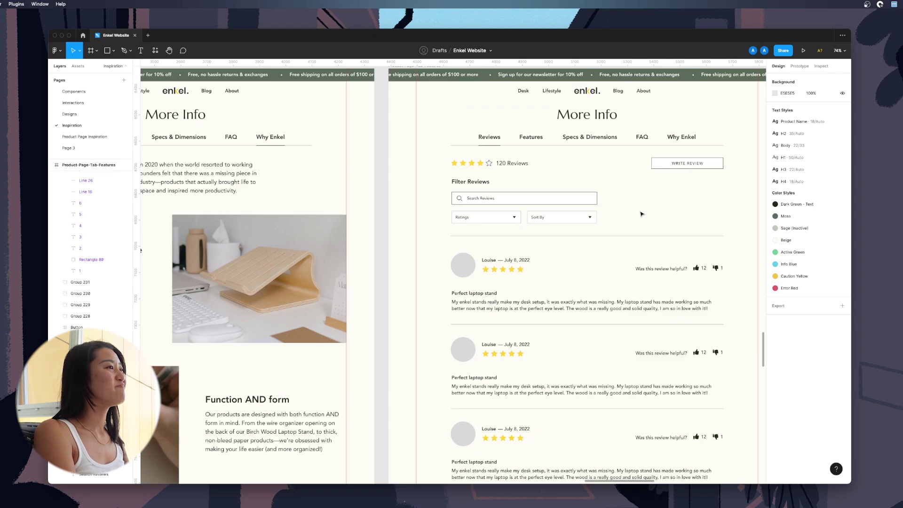
pyautogui.scroll(-3, 642, 214)
pyautogui.scroll(4, 642, 214)
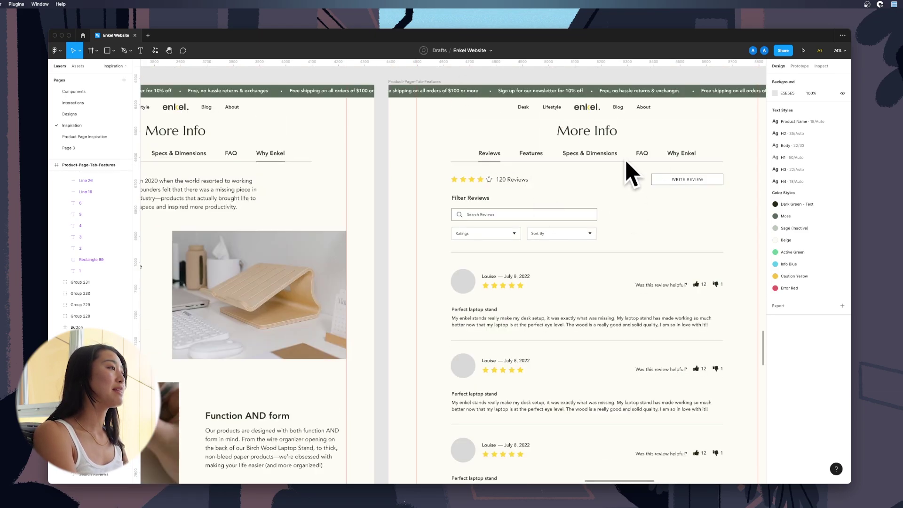
pyautogui.scroll(-2, 577, 198)
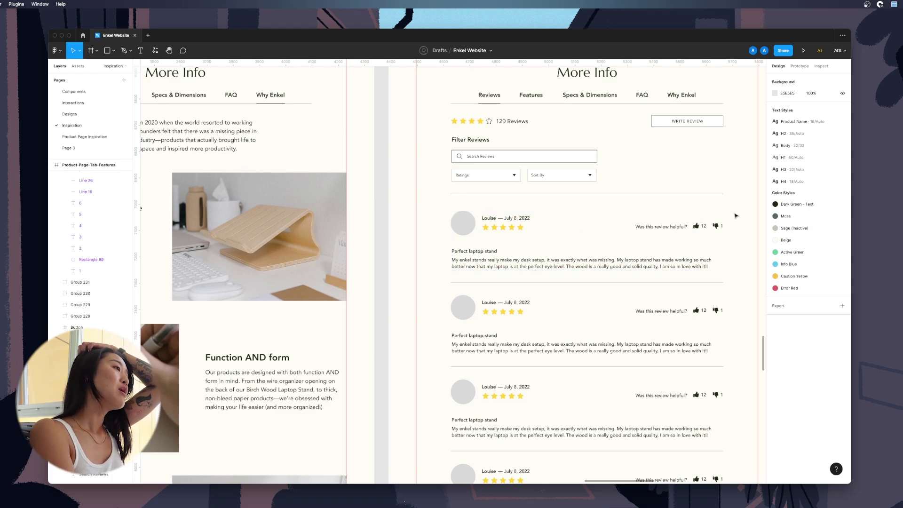
pyautogui.scroll(-2, 734, 262)
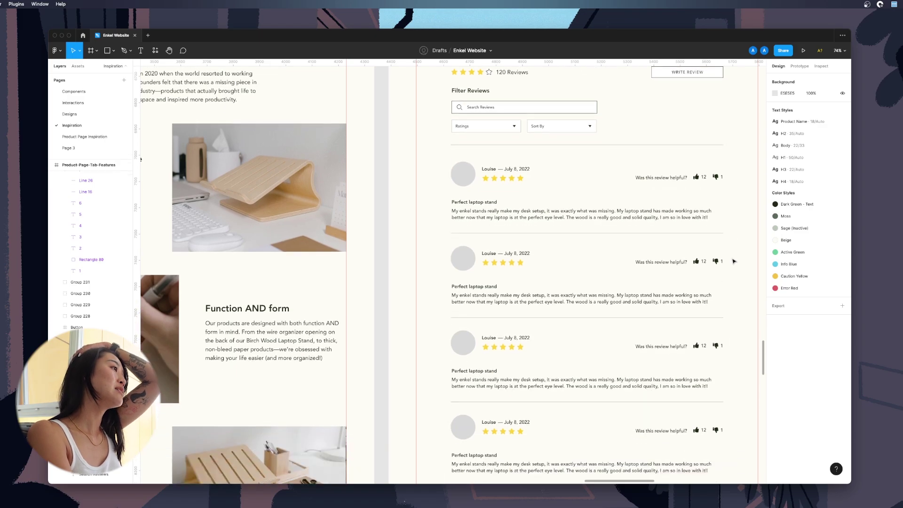
# Examine the pagination below the reviews and its source on the Components page, and return to the Inspiration page
pyautogui.scroll(-8, 733, 260)
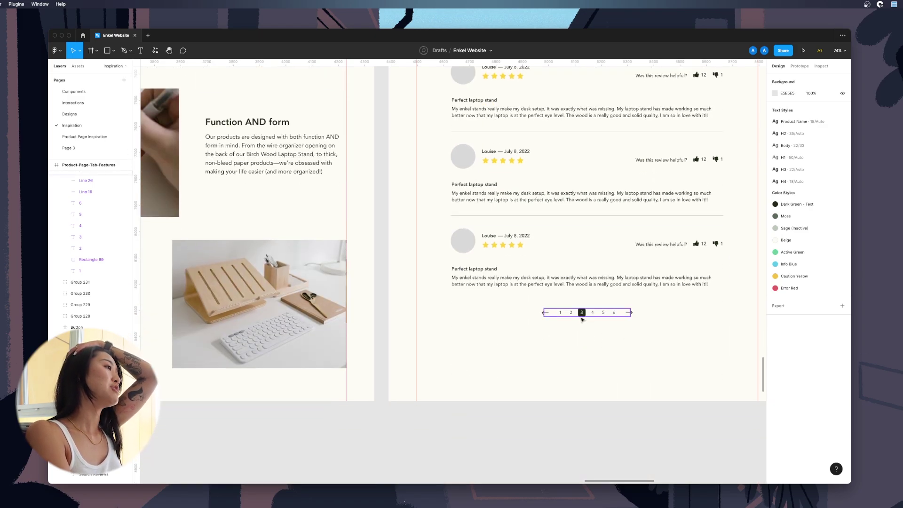
pyautogui.scroll(7, 639, 341)
pyautogui.scroll(-2, 630, 348)
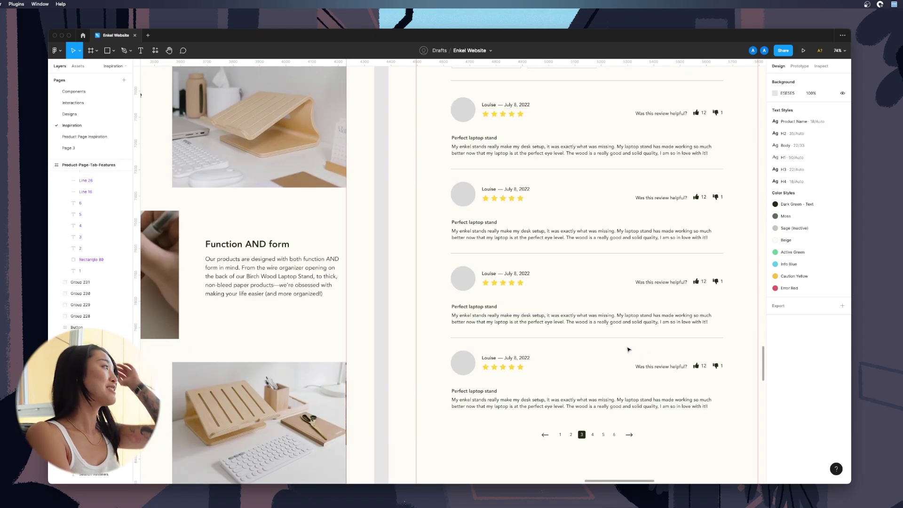
pyautogui.click(74, 91)
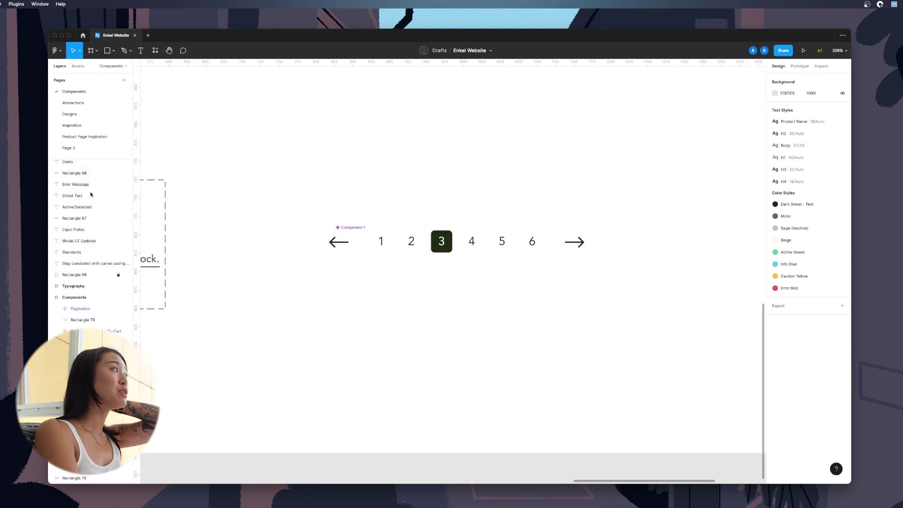
pyautogui.click(87, 124)
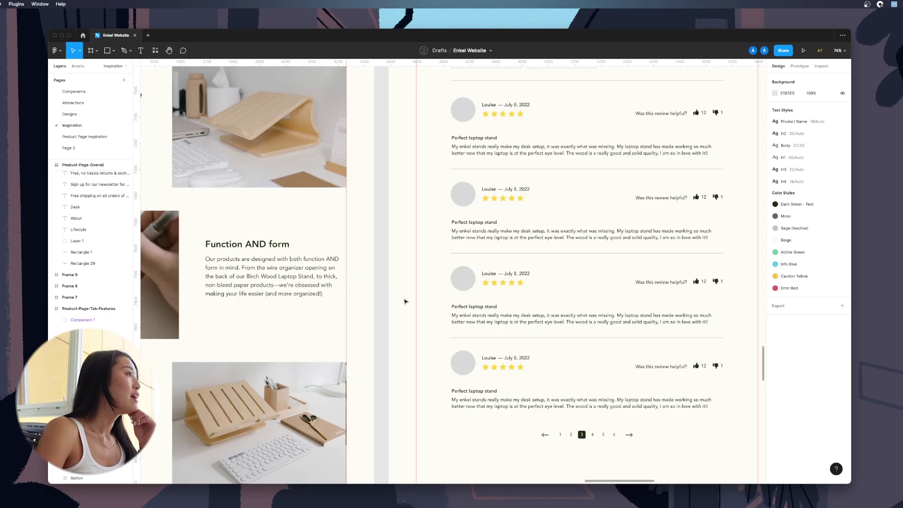
# Examine the overall product page, including its recommendations, #EnkelAtHome section, green promo banner and product header
pyautogui.scroll(-5, 405, 301)
pyautogui.scroll(3, 386, 287)
pyautogui.hscroll(-3, 385, 287)
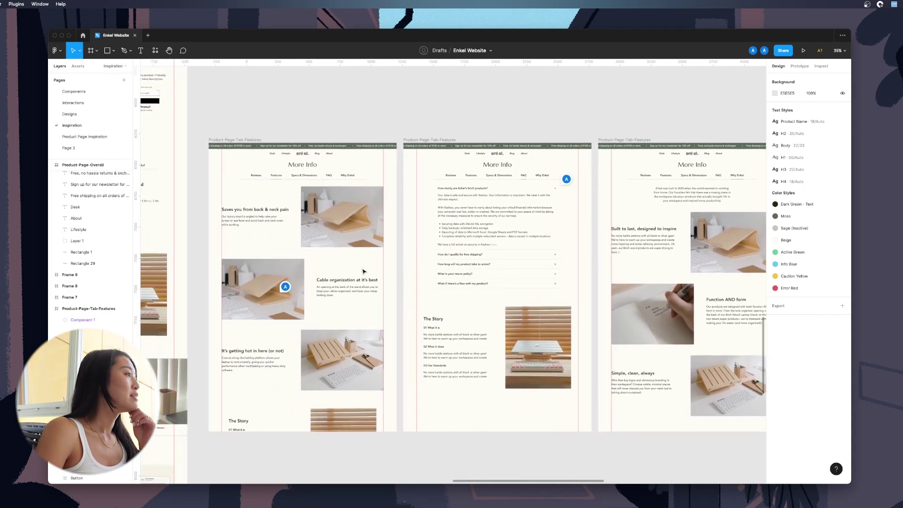
pyautogui.hscroll(-5, 363, 271)
pyautogui.scroll(1, 363, 271)
pyautogui.scroll(4, 363, 271)
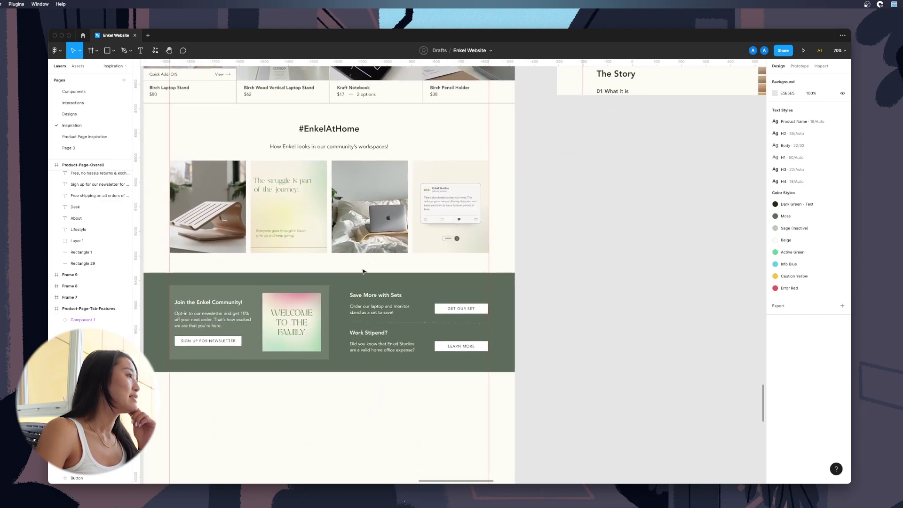
pyautogui.scroll(-5, 380, 289)
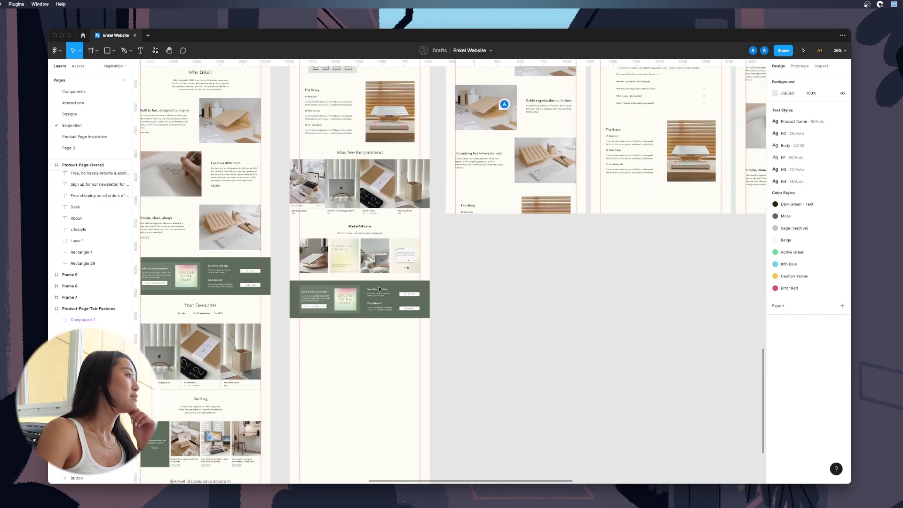
pyautogui.hscroll(-2, 283, 298)
pyautogui.scroll(1, 283, 298)
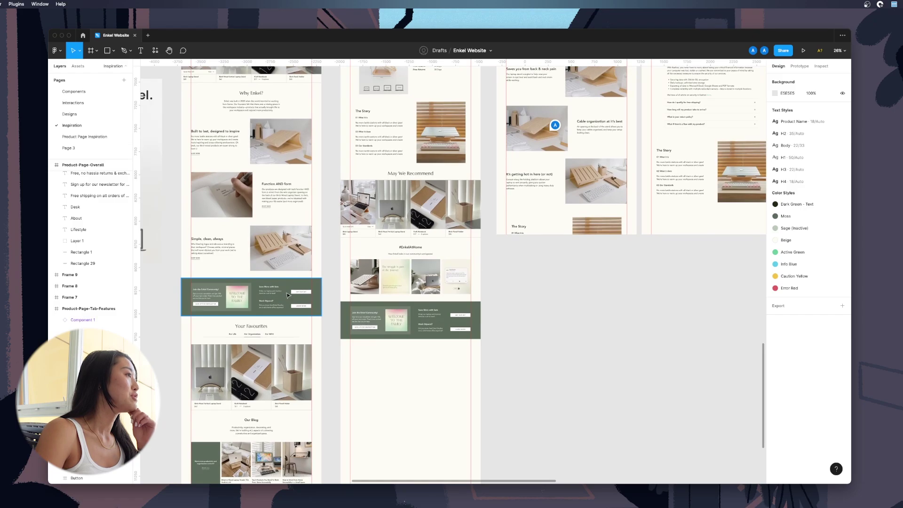
pyautogui.scroll(5, 415, 326)
pyautogui.scroll(6, 416, 312)
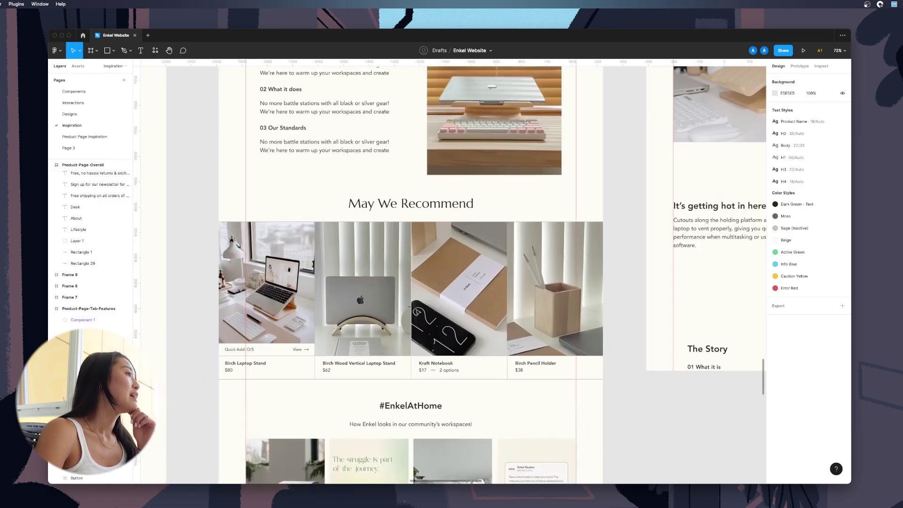
pyautogui.scroll(-6, 367, 348)
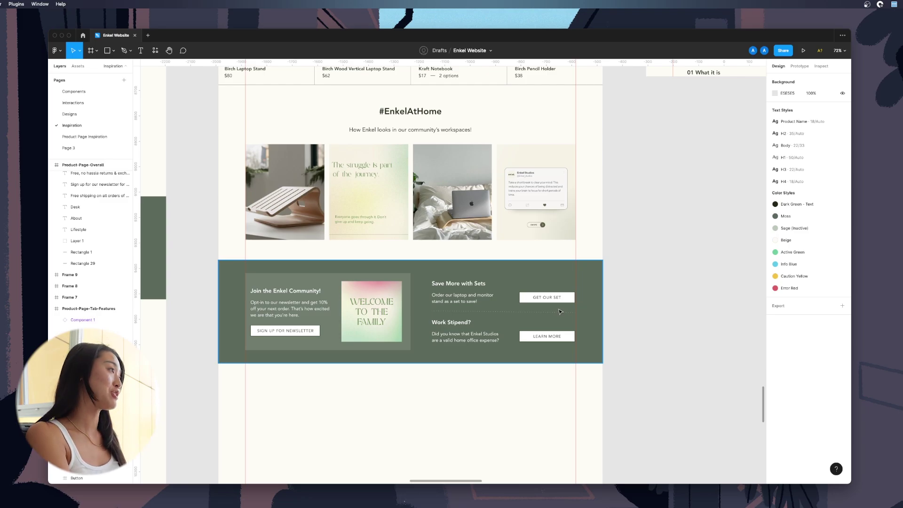
pyautogui.scroll(20, 517, 282)
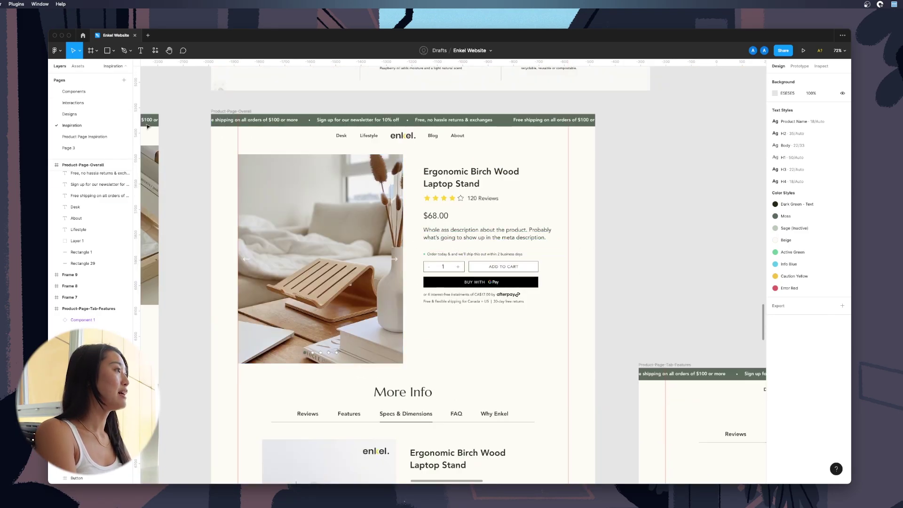
# Examine the Components page, including the input field styles and the variants of the inventory info component
pyautogui.click(73, 102)
pyautogui.click(74, 91)
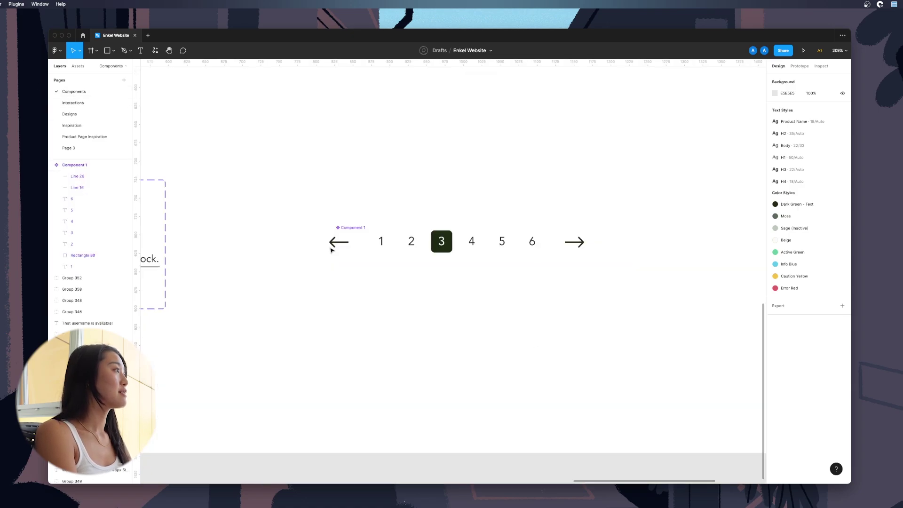
pyautogui.scroll(-10, 408, 187)
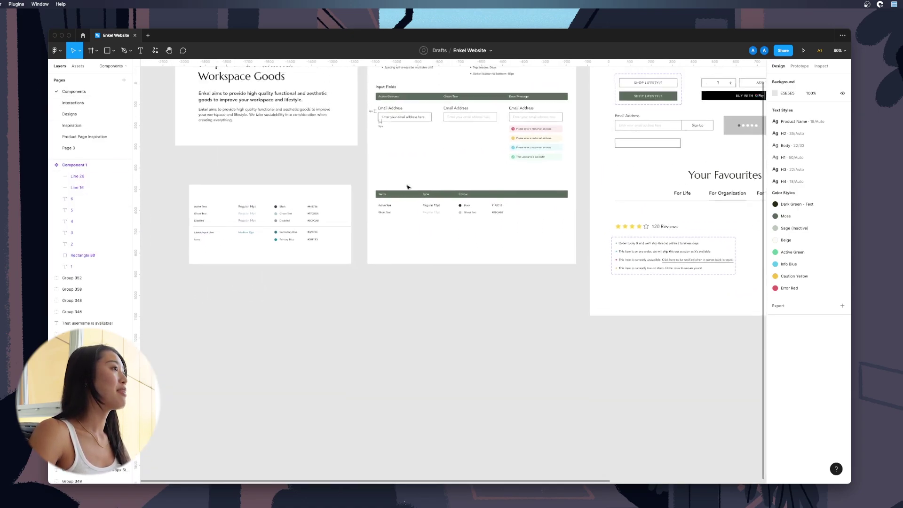
pyautogui.hscroll(-5, 408, 187)
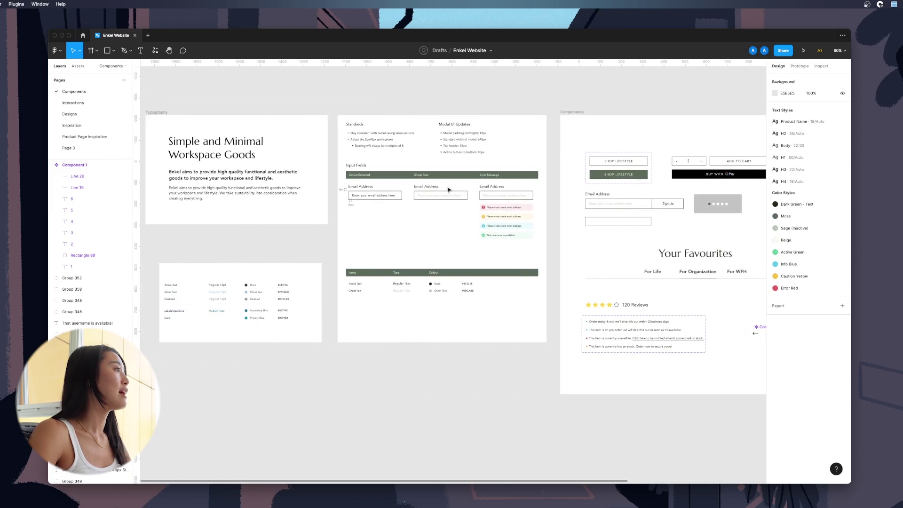
pyautogui.hscroll(5, 449, 189)
pyautogui.scroll(10, 491, 316)
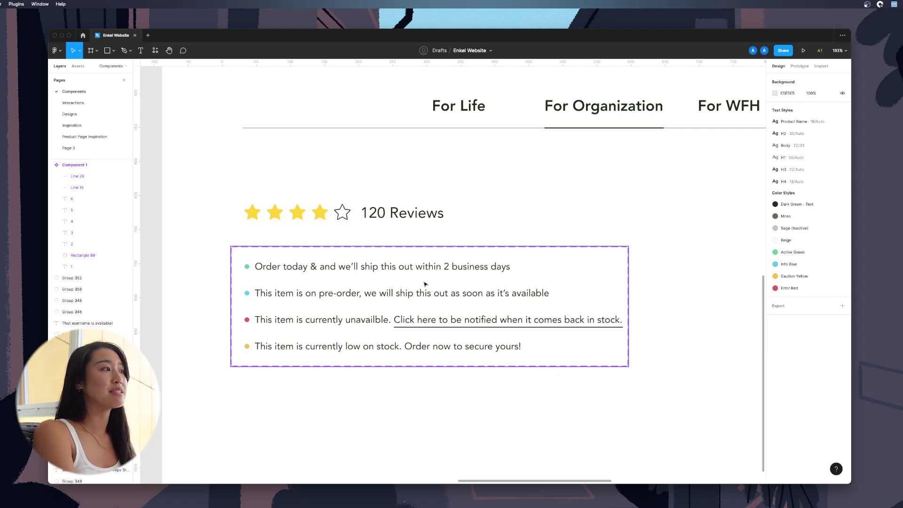
pyautogui.click(493, 327)
pyautogui.click(658, 333)
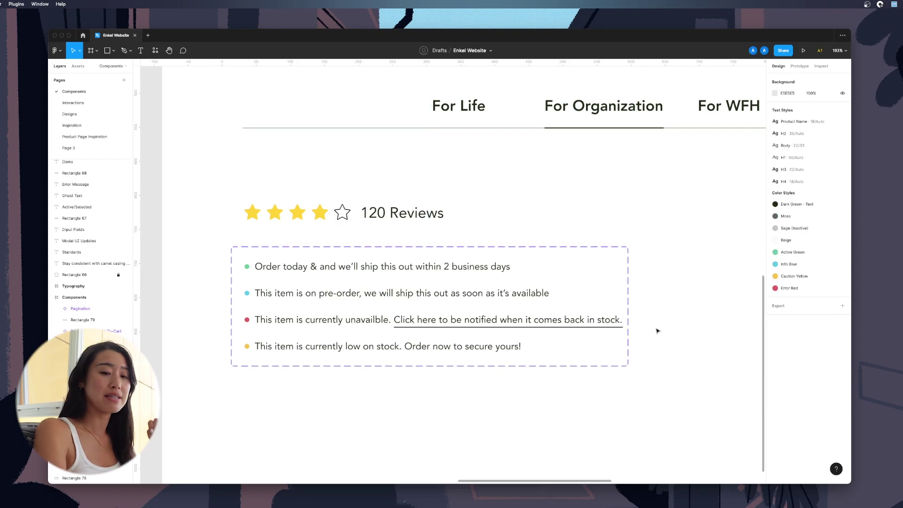
pyautogui.click(308, 351)
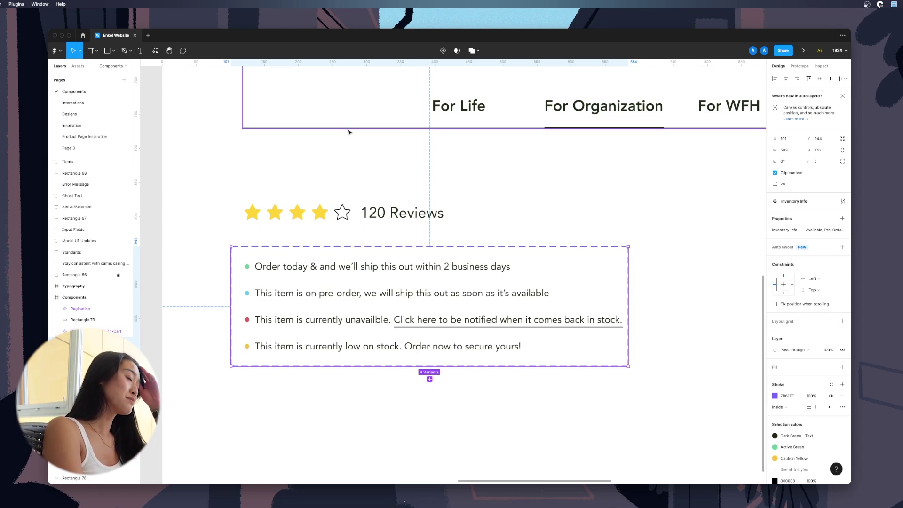
pyautogui.press('Escape')
# On the Inspiration page, paste a 1512 × 982 copy of the product page's first screen beside the overall product page
pyautogui.click(72, 125)
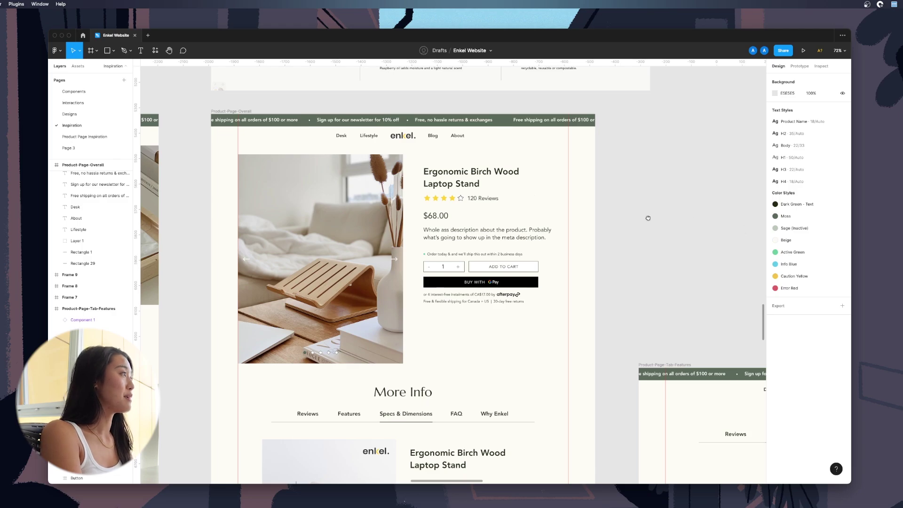
pyautogui.hscroll(2, 650, 221)
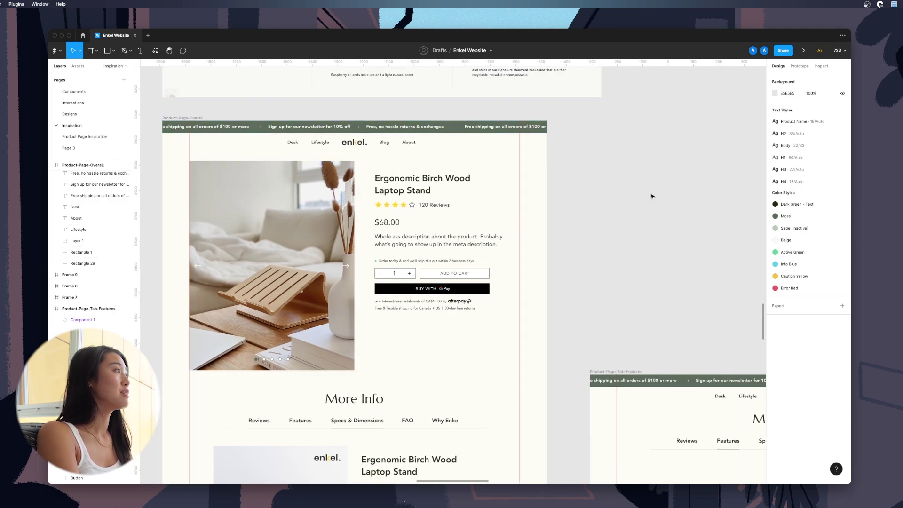
pyautogui.click(231, 118)
pyautogui.click(640, 196)
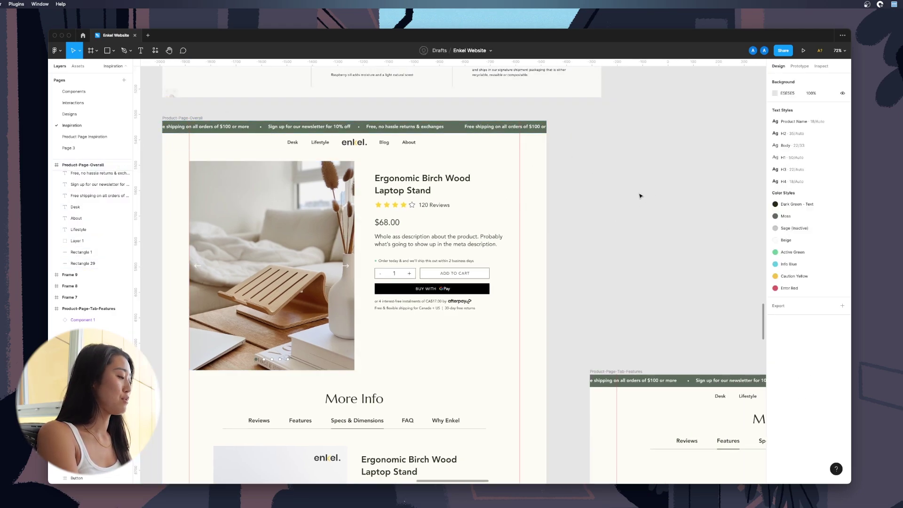
pyautogui.press('f')
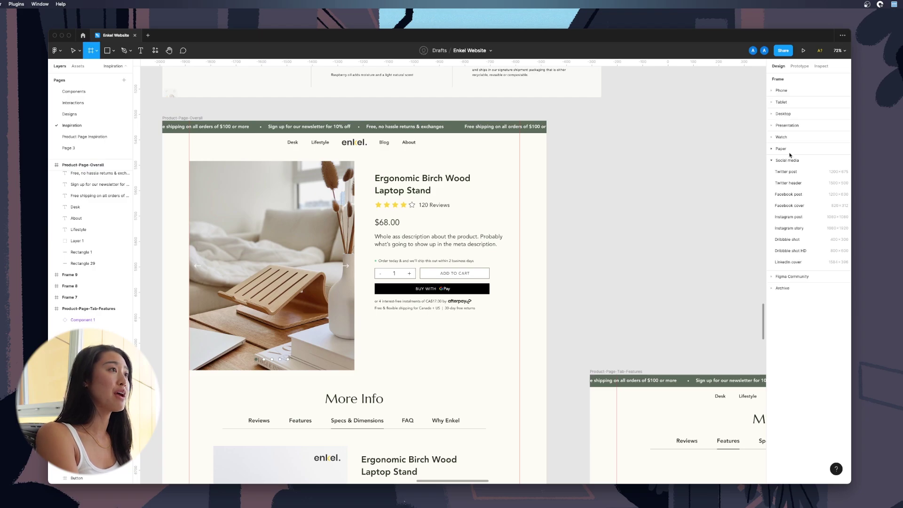
pyautogui.press('super+v')
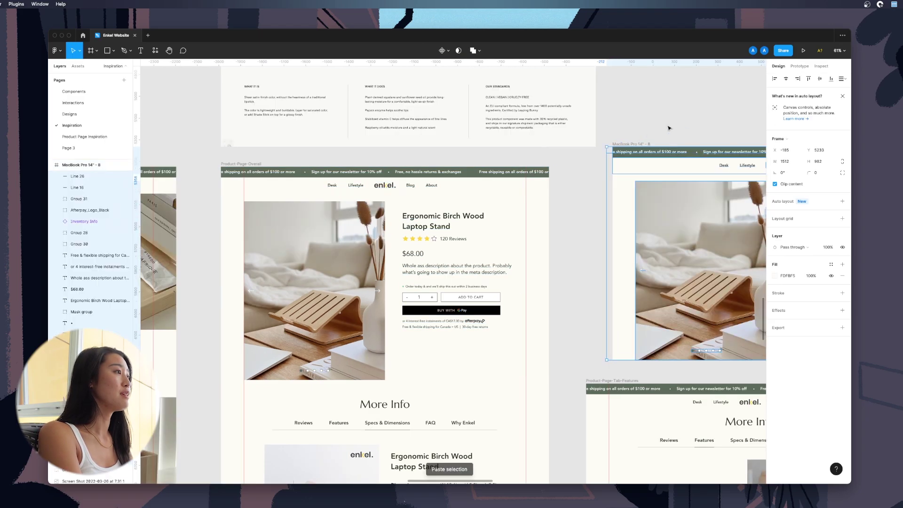
pyautogui.hscroll(7, 669, 129)
pyautogui.click(357, 121)
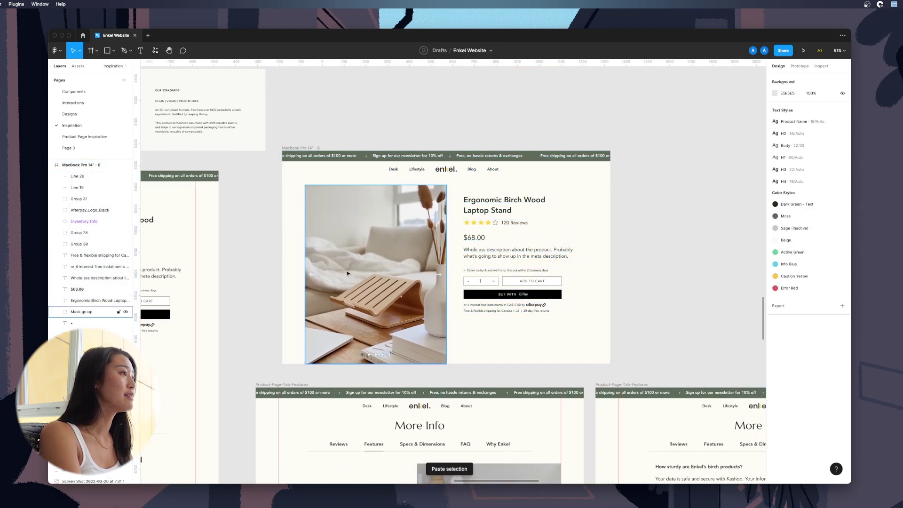
# Switch the inventory info instance on the copied product screen to the Out of Stock variant
pyautogui.click(516, 271)
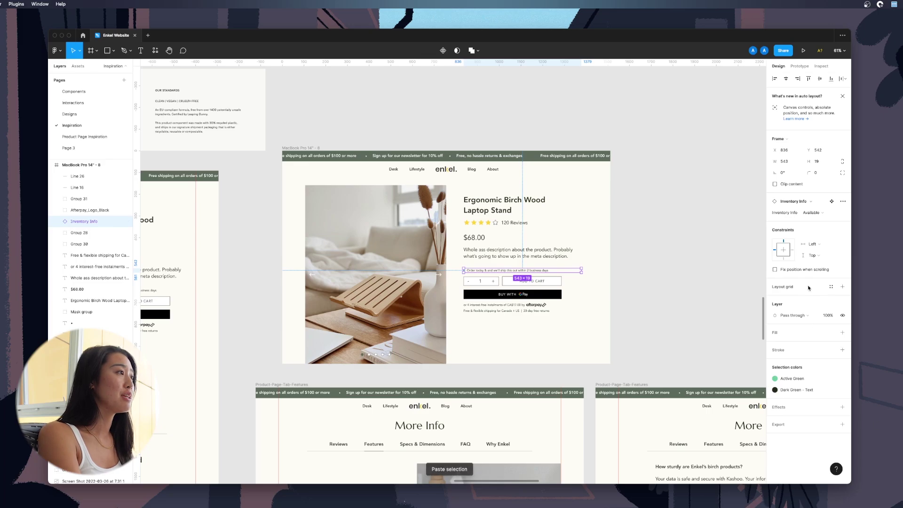
pyautogui.doubleClick(531, 272)
pyautogui.press('Escape')
pyautogui.press('Escape')
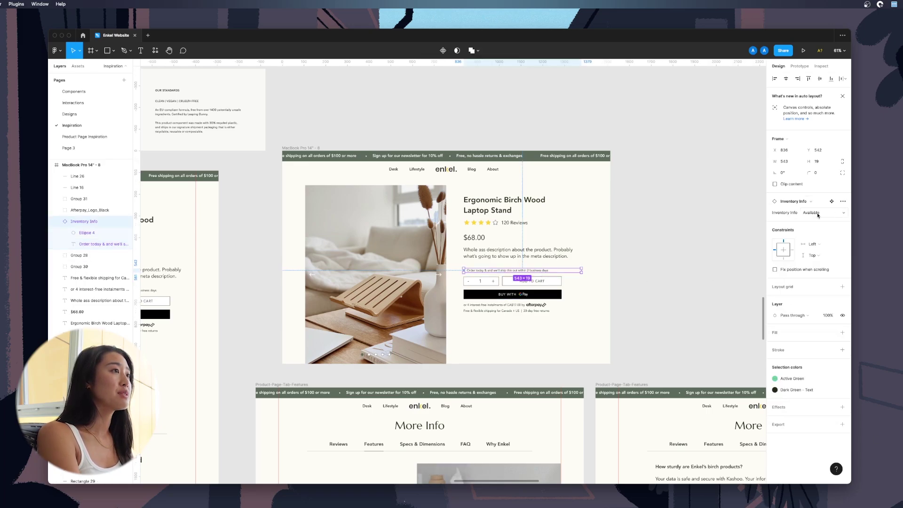
pyautogui.click(790, 202)
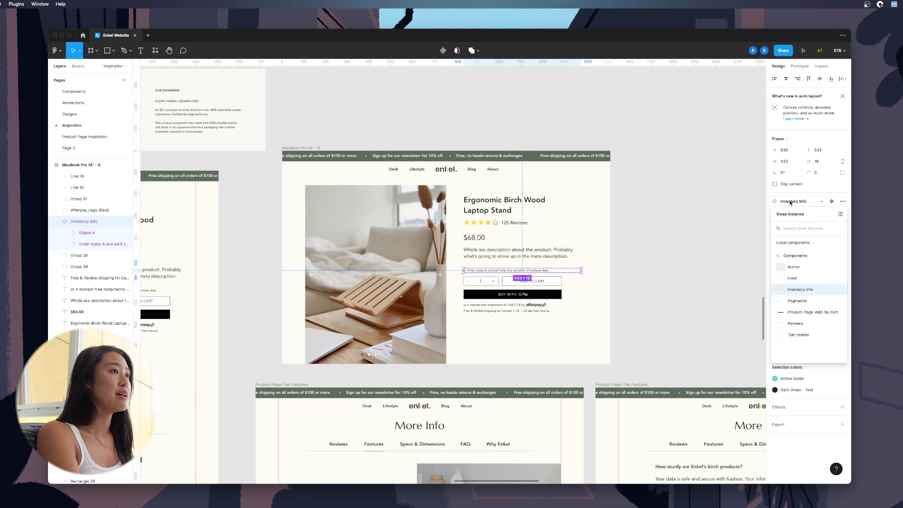
pyautogui.click(790, 202)
pyautogui.click(814, 213)
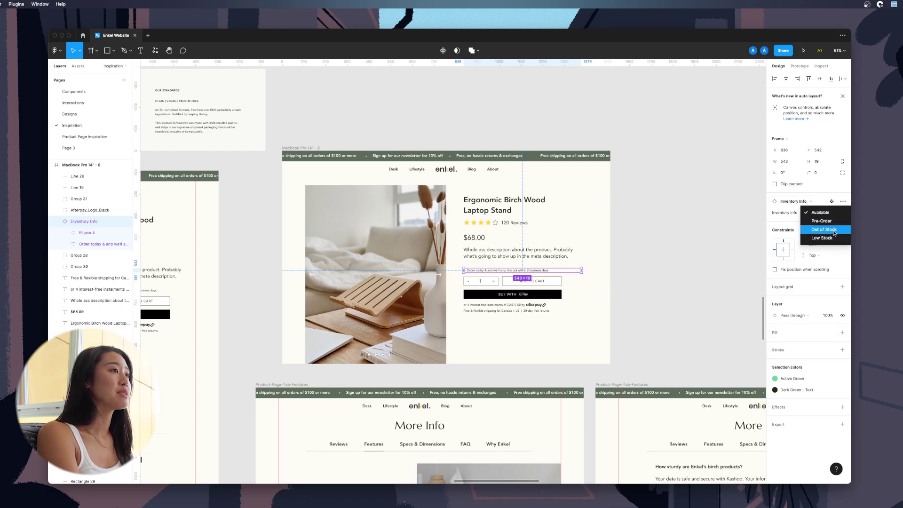
pyautogui.click(835, 230)
pyautogui.click(697, 280)
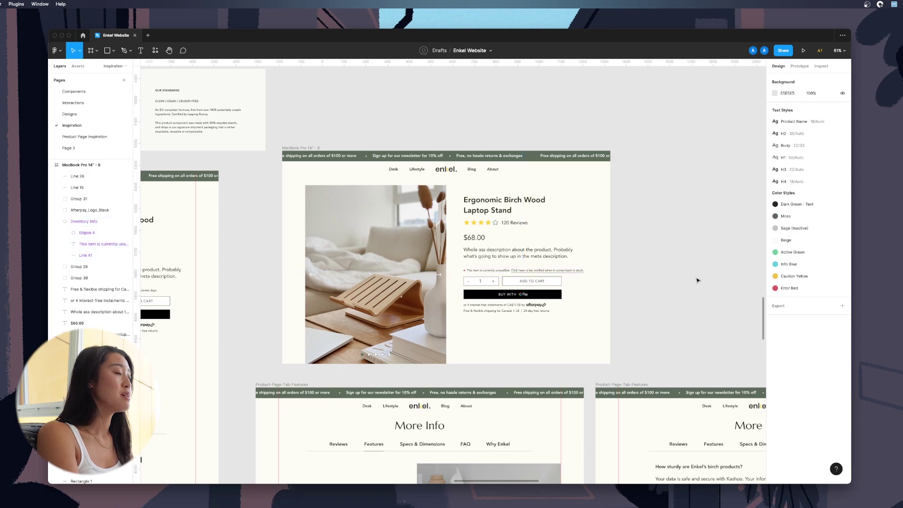
# Move the quantity selector, cart and payment buttons and shipping text down to open a gap below the stock message
pyautogui.scroll(5, 583, 258)
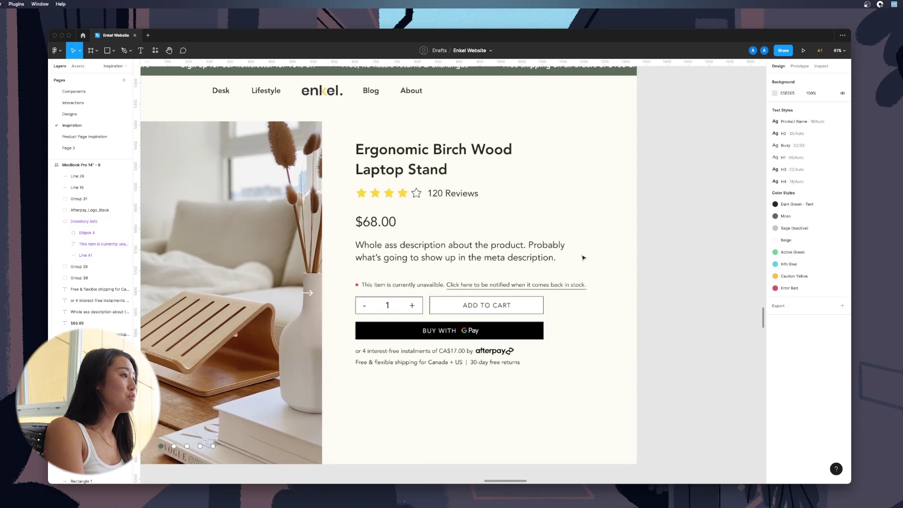
pyautogui.moveTo(607, 397); pyautogui.dragTo(416, 317)
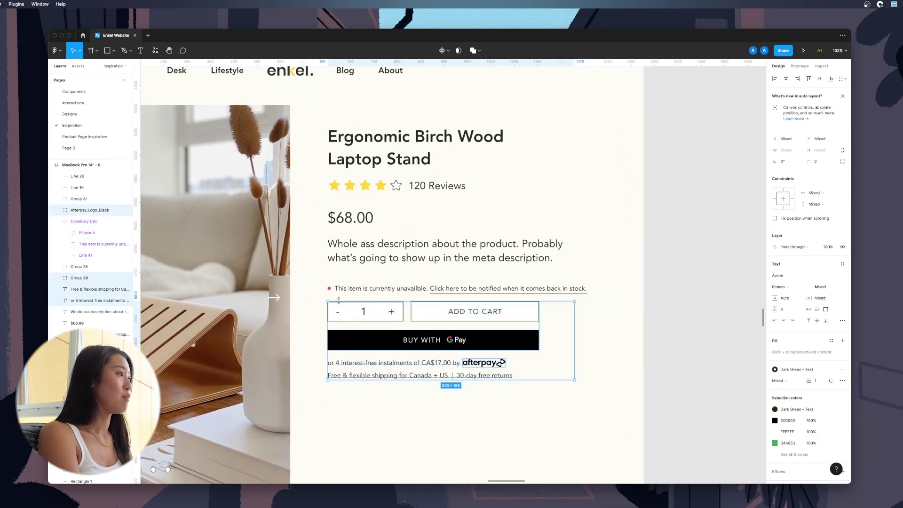
pyautogui.press('alt')
pyautogui.moveTo(369, 299); pyautogui.dragTo(369, 343)
pyautogui.click(415, 332)
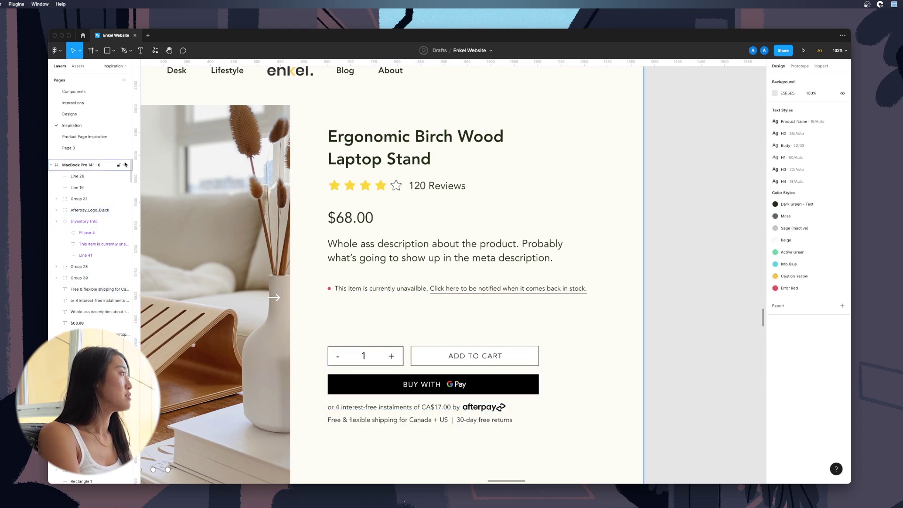
# Insert the email sign-up form component below the stock message and nudge the purchase controls and shipping text slightly down
pyautogui.click(77, 66)
pyautogui.moveTo(90, 186); pyautogui.dragTo(379, 328)
pyautogui.moveTo(574, 447); pyautogui.dragTo(326, 345)
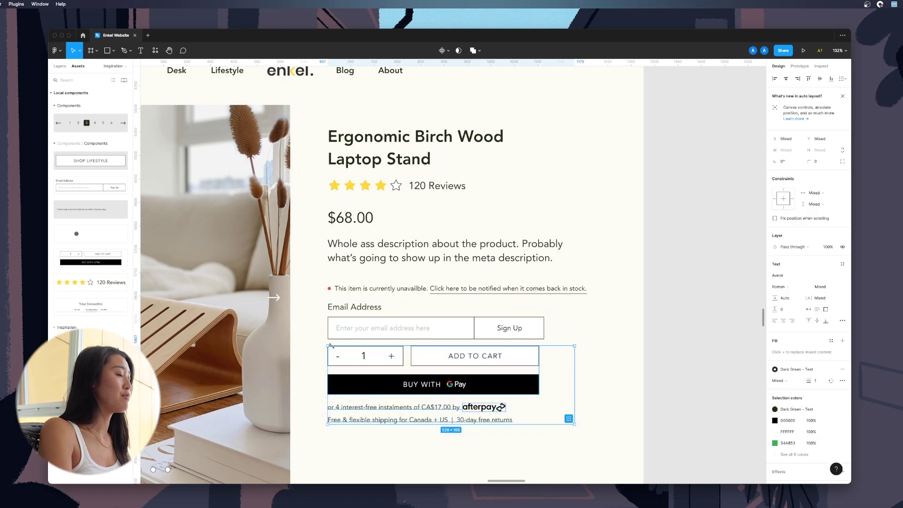
pyautogui.press('Down')
pyautogui.press('Down')
pyautogui.press('Down')
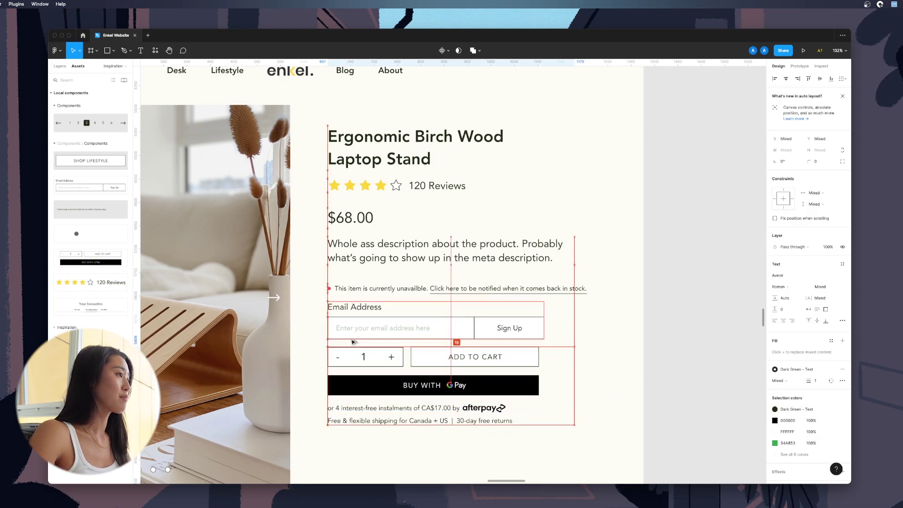
pyautogui.press('Escape')
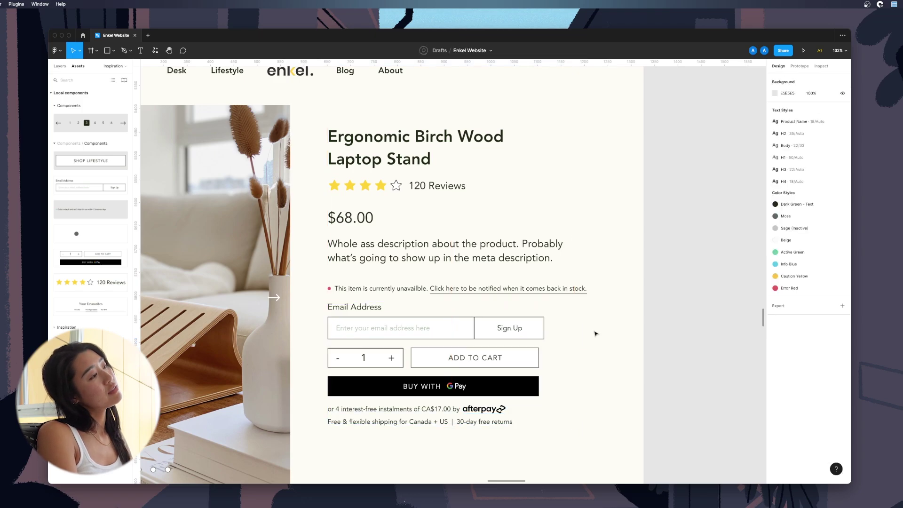
# Detach the email form instance from its component and narrow it to match the width of the Buy with GPay button
pyautogui.click(517, 334)
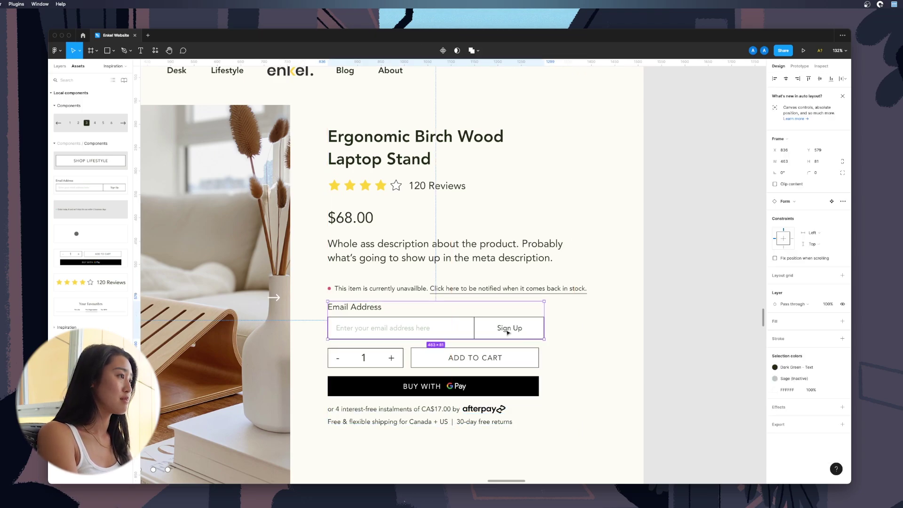
pyautogui.doubleClick(508, 332)
pyautogui.click(531, 328)
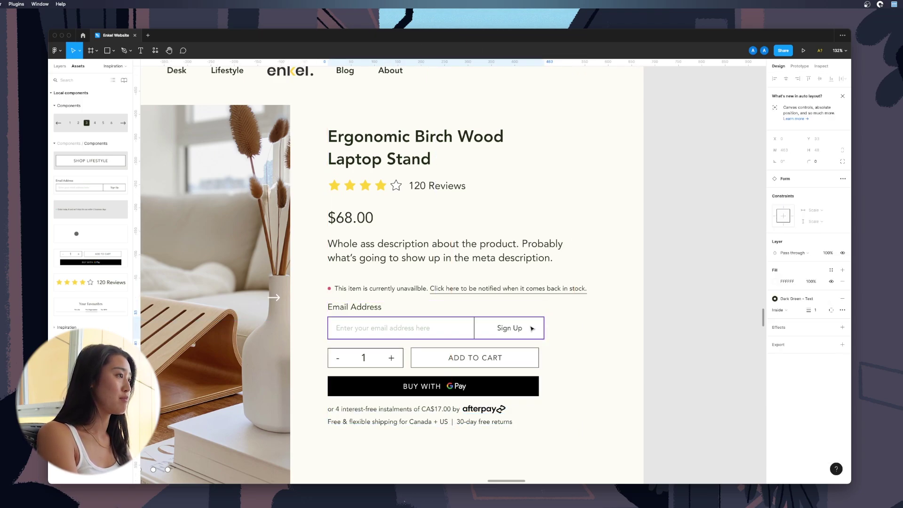
pyautogui.press('Escape')
pyautogui.press('Escape')
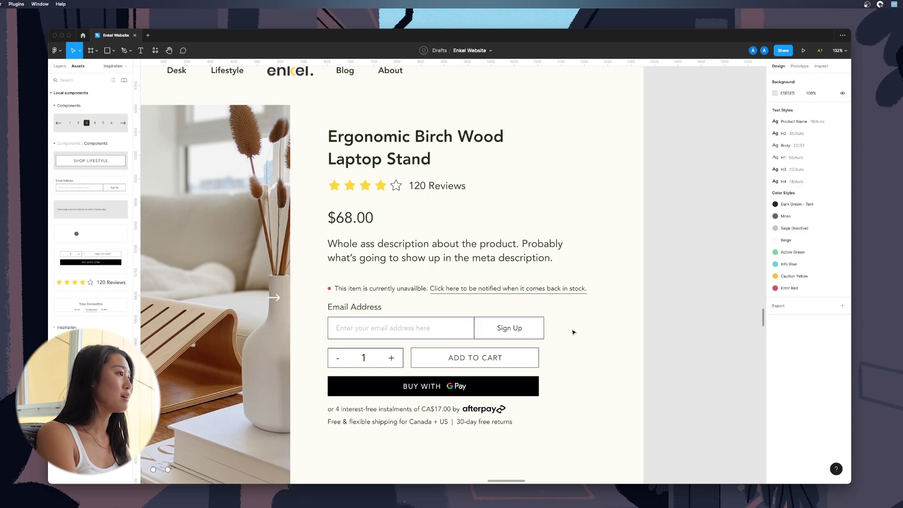
pyautogui.rightClick(500, 333)
pyautogui.press('Escape')
pyautogui.press('Escape')
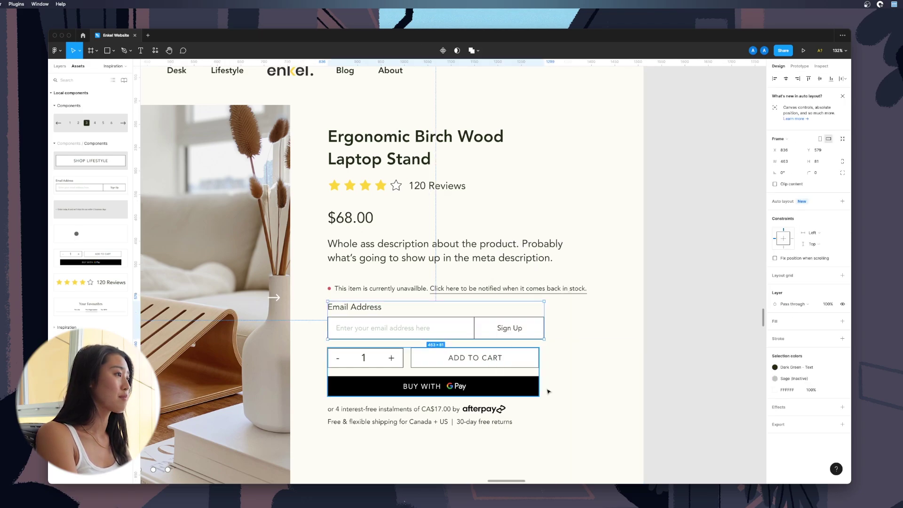
pyautogui.click(538, 322)
pyautogui.moveTo(544, 322); pyautogui.dragTo(539, 321)
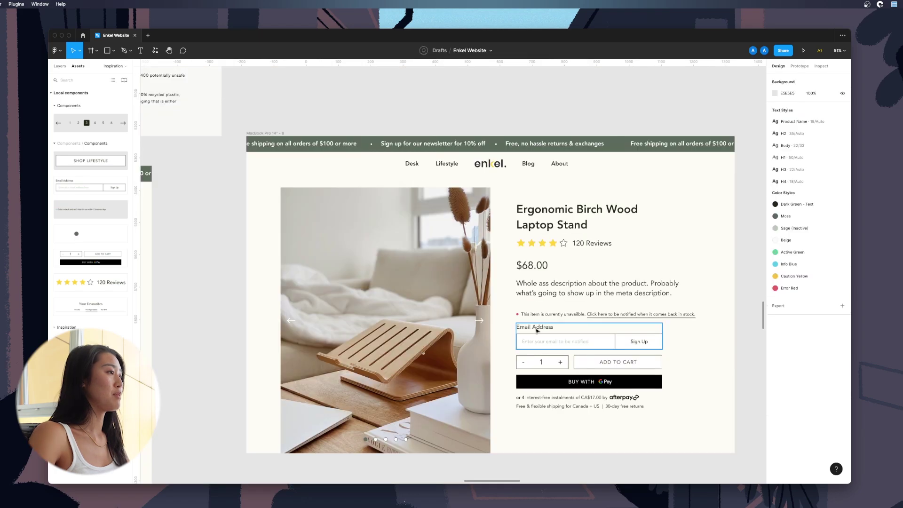
# Change the email form's label to "Enter Your Email to be Notified"
pyautogui.doubleClick(536, 328)
pyautogui.doubleClick(535, 327)
pyautogui.write('Enter Your')
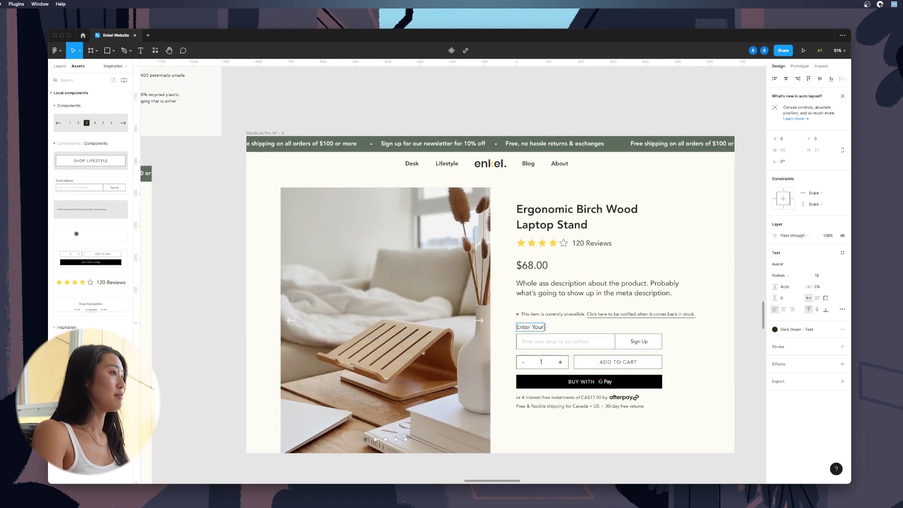
pyautogui.write(' Email to be Notified')
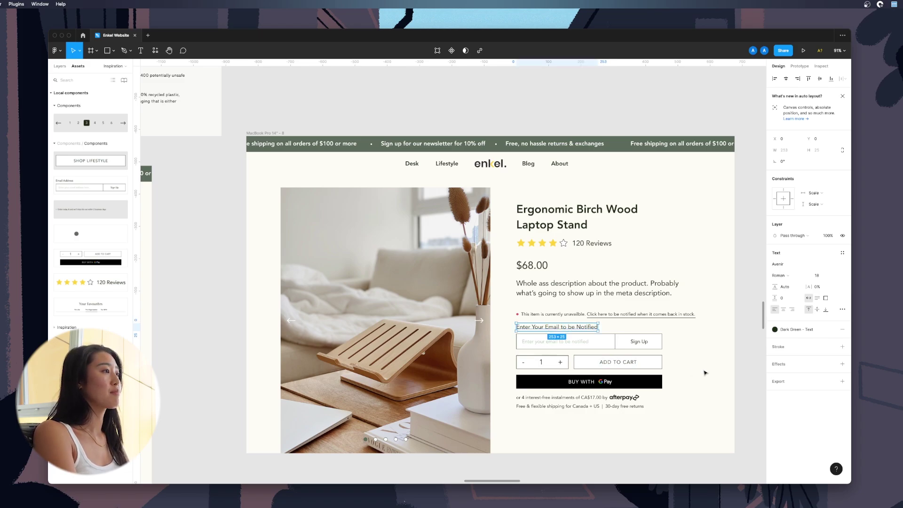
# Set the email field's placeholder text to "Enter your email address here"
pyautogui.click(558, 339)
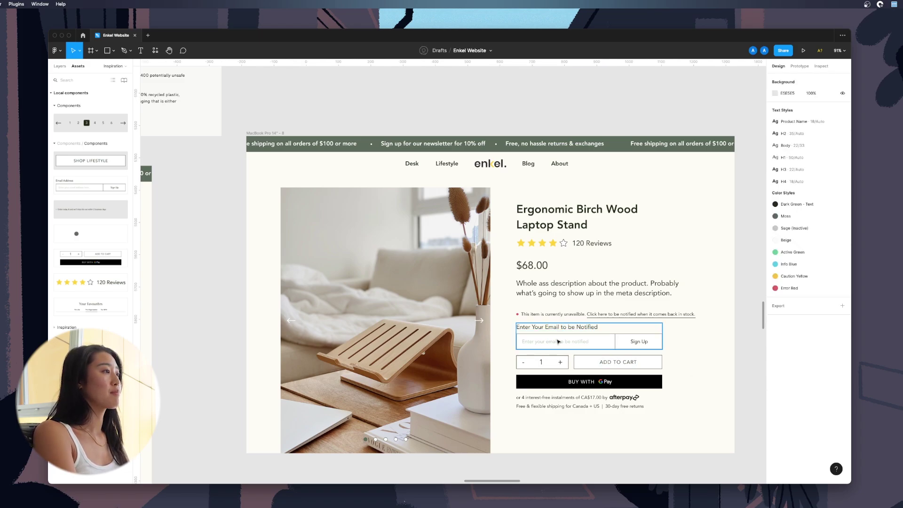
pyautogui.doubleClick(559, 339)
pyautogui.write('Enter Y')
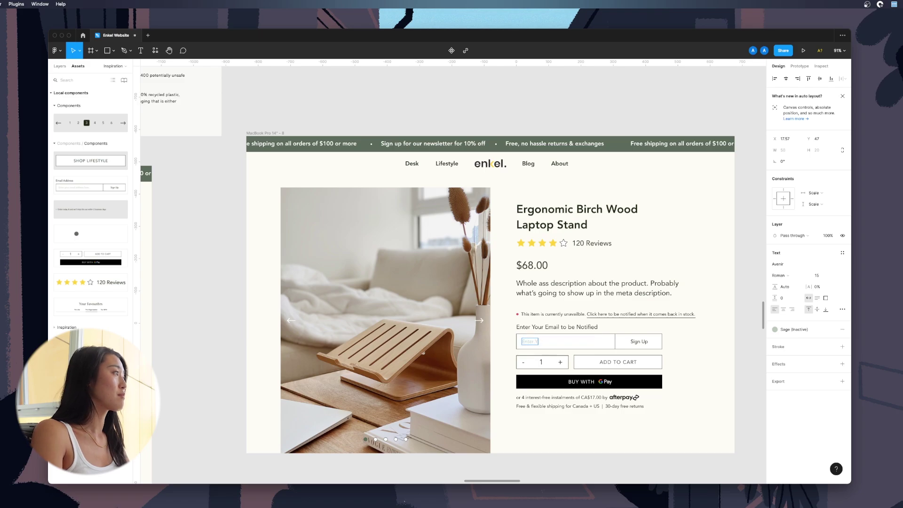
pyautogui.write('our Email')
pyautogui.press('super+a')
pyautogui.write('Enter your email addr')
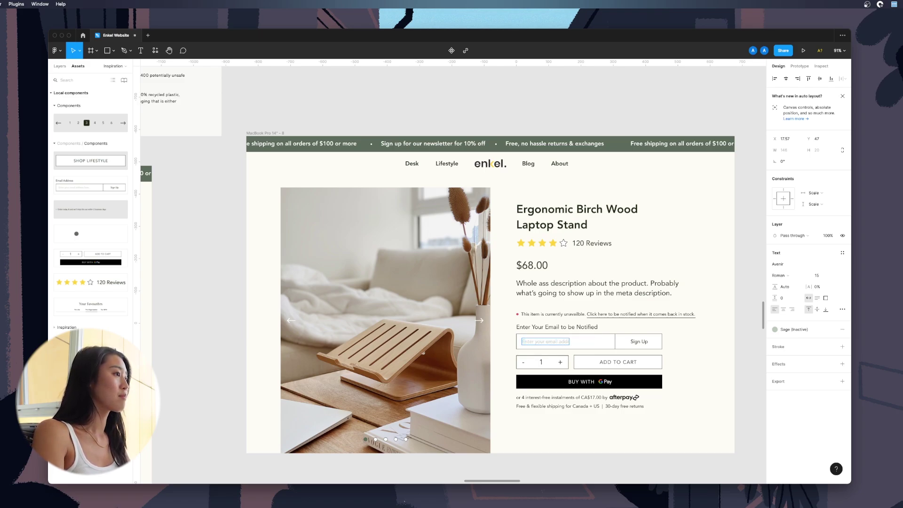
pyautogui.write('ess here')
pyautogui.click(716, 366)
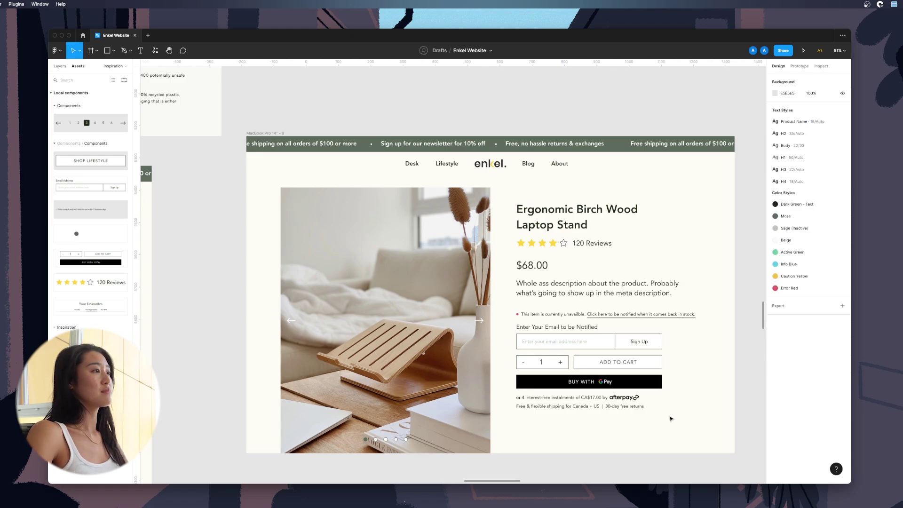
pyautogui.scroll(-5, 670, 418)
pyautogui.scroll(6, 671, 419)
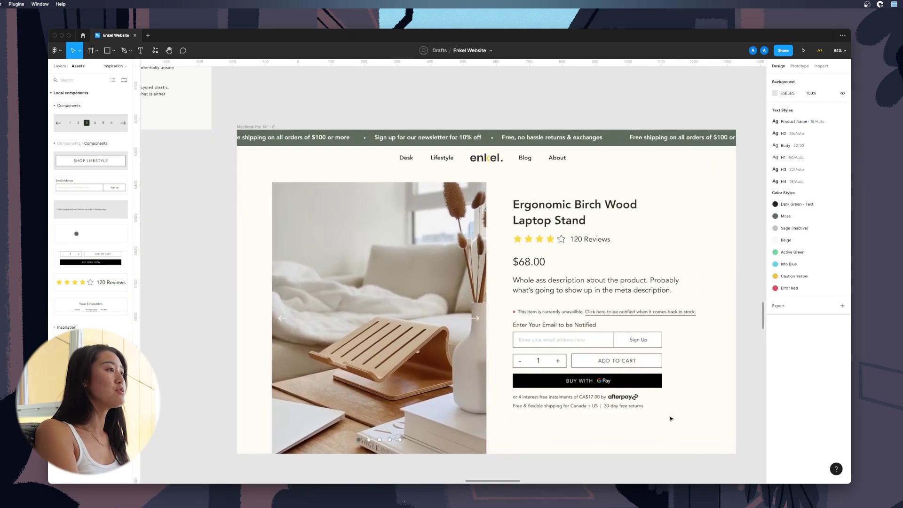
pyautogui.click(630, 312)
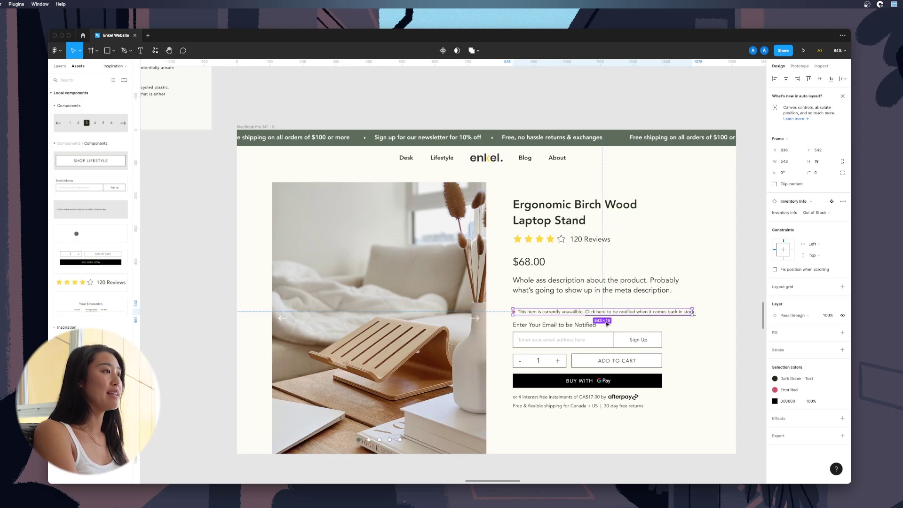
pyautogui.press('Escape')
# Copy a tab label below the shipping text on the overall product page and change it to "Frequently bought together"
pyautogui.scroll(-10, 693, 346)
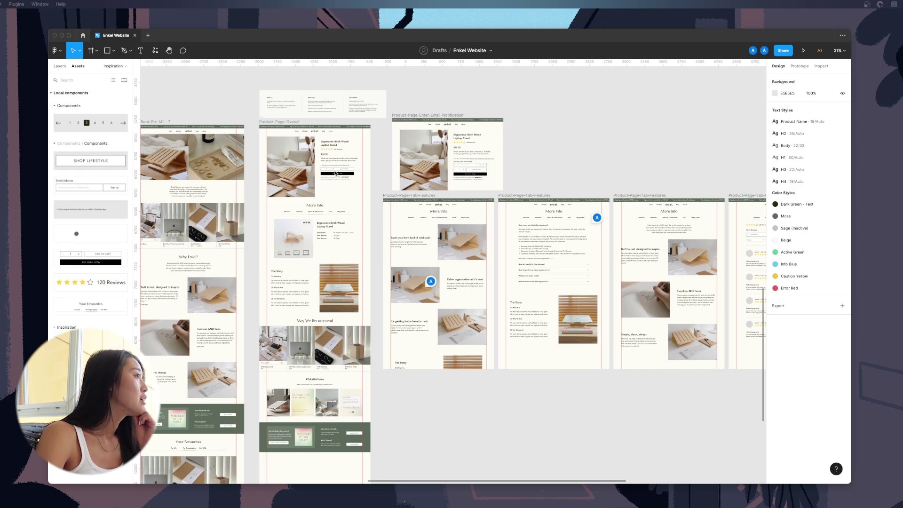
pyautogui.scroll(10, 342, 228)
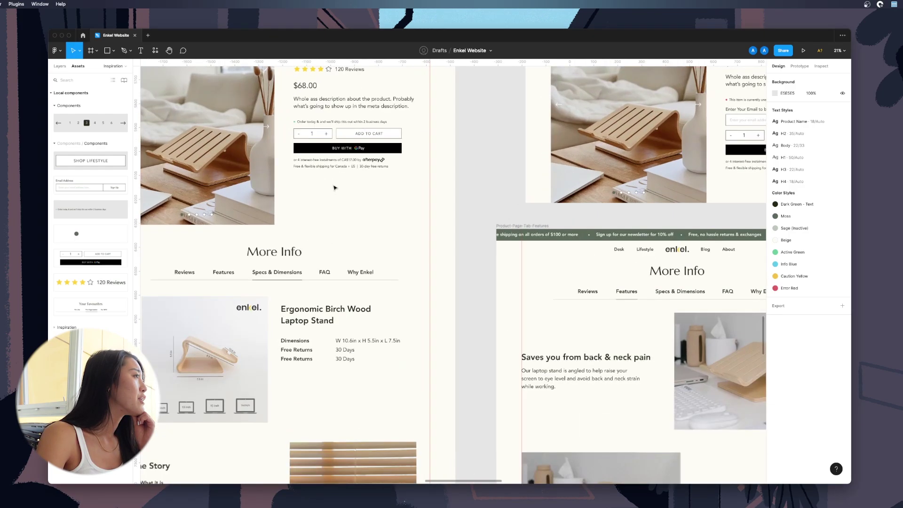
pyautogui.scroll(2, 334, 187)
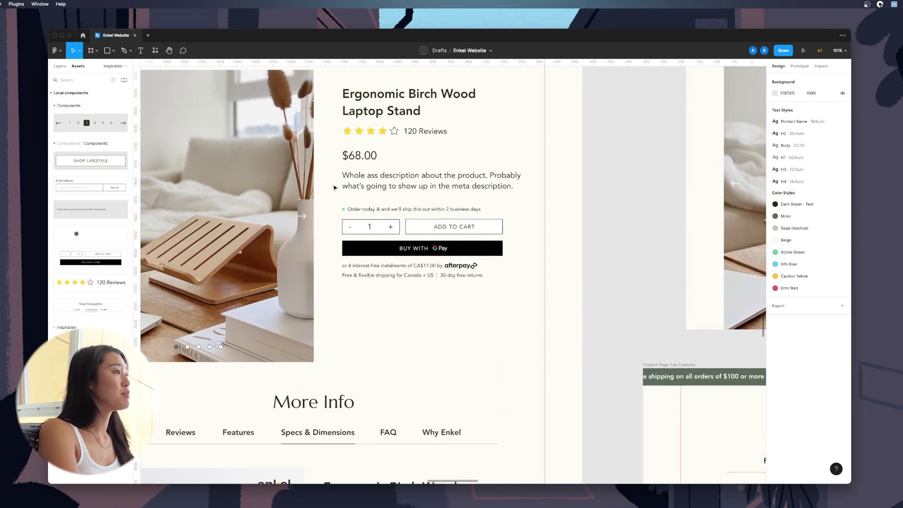
pyautogui.scroll(-2, 334, 187)
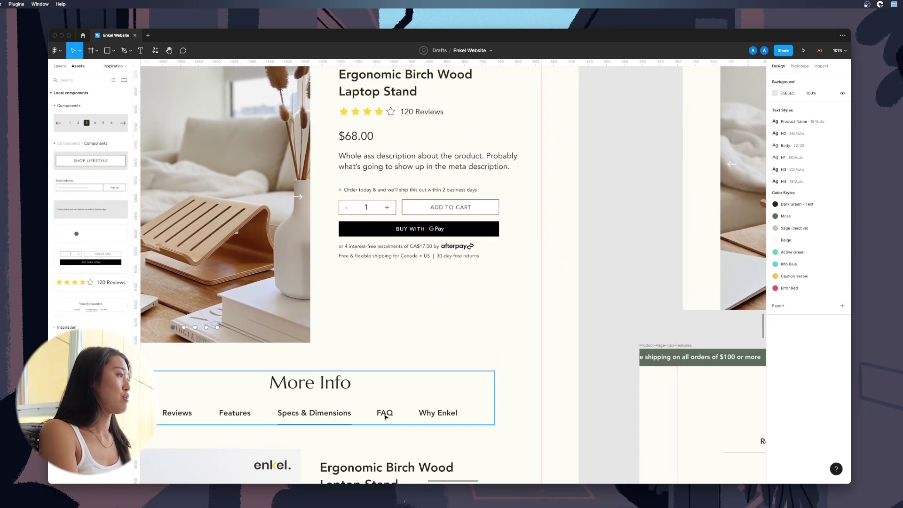
pyautogui.doubleClick(184, 414)
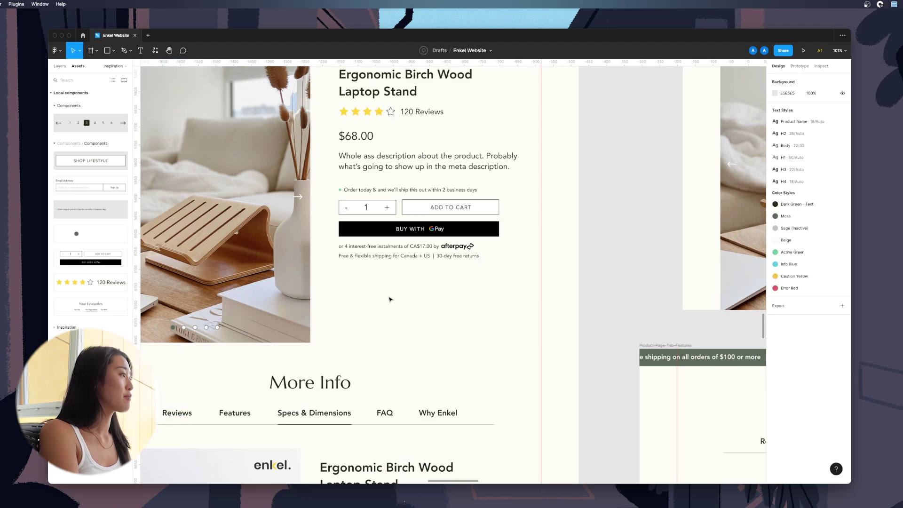
pyautogui.moveTo(174, 409); pyautogui.dragTo(352, 273)
pyautogui.doubleClick(351, 272)
pyautogui.write('Frequently bought')
pyautogui.press('super+a')
pyautogui.write('Frequentl')
pyautogui.press('Escape')
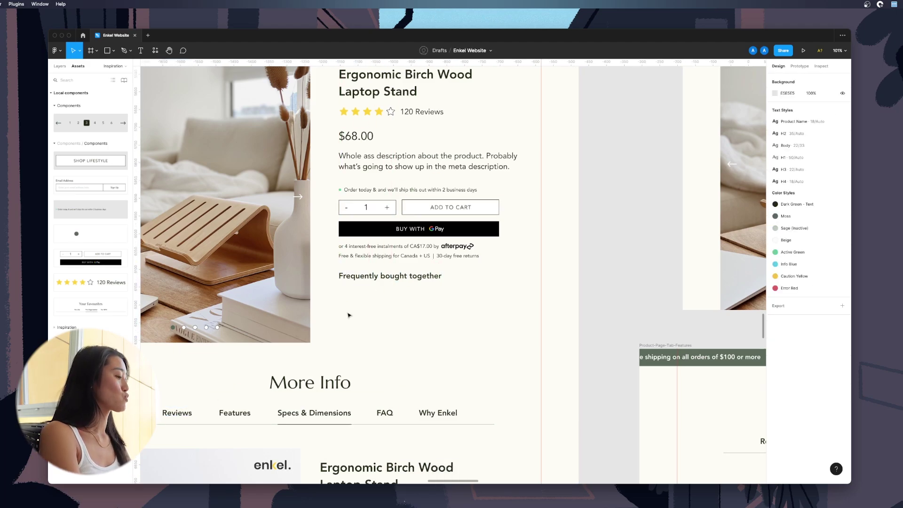
# Draw a grey placeholder rectangle about 133 × 93 below the "Frequently bought together" heading and place one duplicate beside it
pyautogui.press('r')
pyautogui.moveTo(337, 289); pyautogui.dragTo(378, 331)
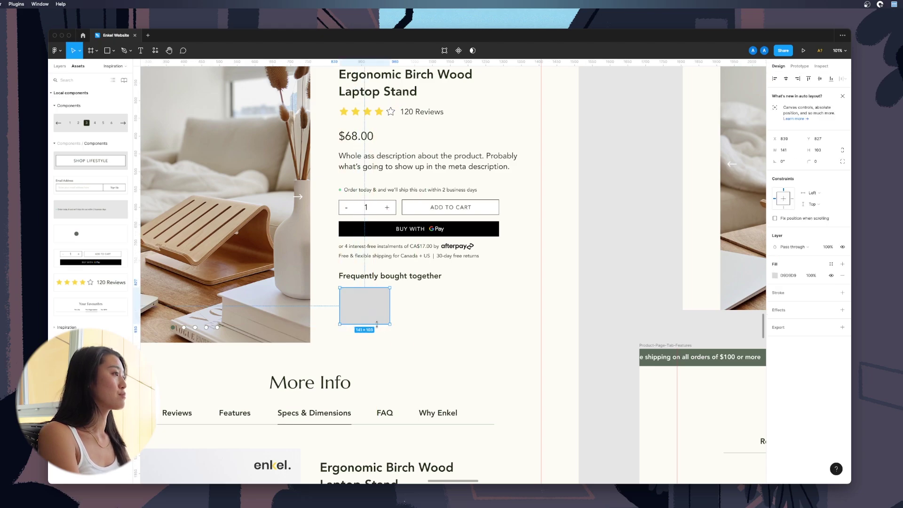
pyautogui.hotkey('ctrl', 'd')
pyautogui.hotkey('ctrl', 'd')
pyautogui.press('Delete')
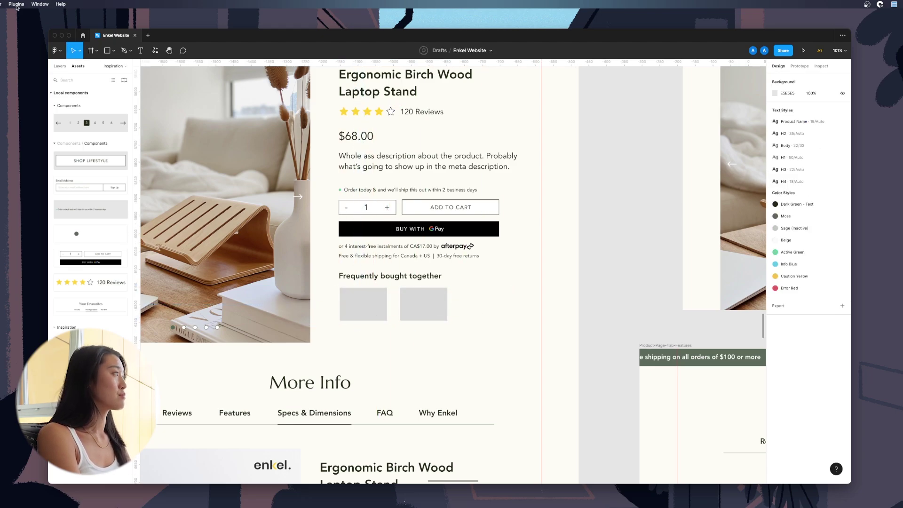
# Import the ant-design plus-outlined icon with Iconify, scale it down between the two placeholders, and widen the gap slightly
pyautogui.click(16, 4)
pyautogui.click(26, 18)
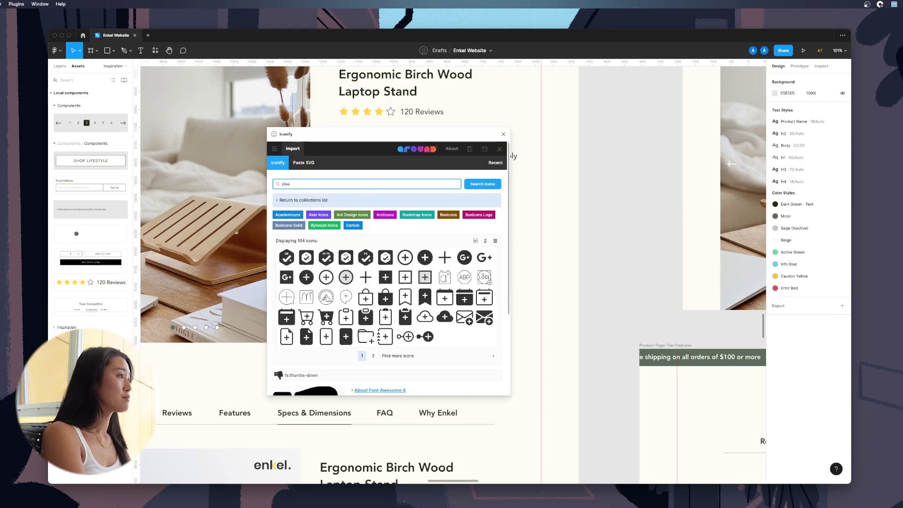
pyautogui.moveTo(405, 278); pyautogui.dragTo(577, 328)
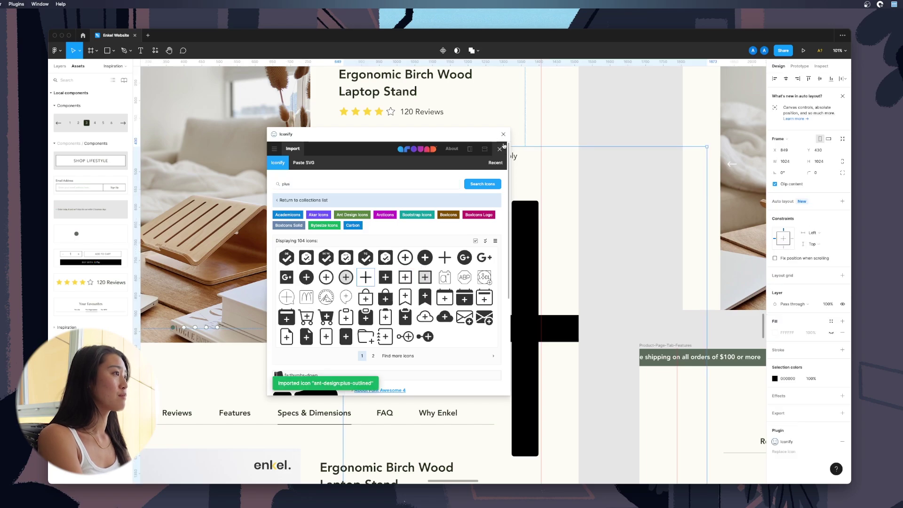
pyautogui.moveTo(557, 186); pyautogui.dragTo(329, 431)
pyautogui.click(419, 336)
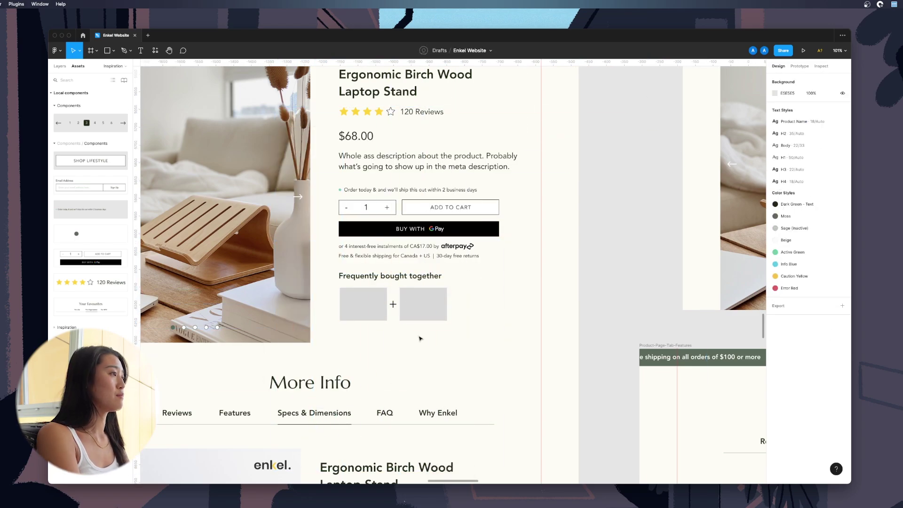
pyautogui.moveTo(444, 306); pyautogui.dragTo(450, 306)
pyautogui.click(455, 356)
# Add the text "Total price: $147" beside the placeholders and place a copy of the Add to Cart button beneath it
pyautogui.moveTo(404, 277); pyautogui.dragTo(521, 297)
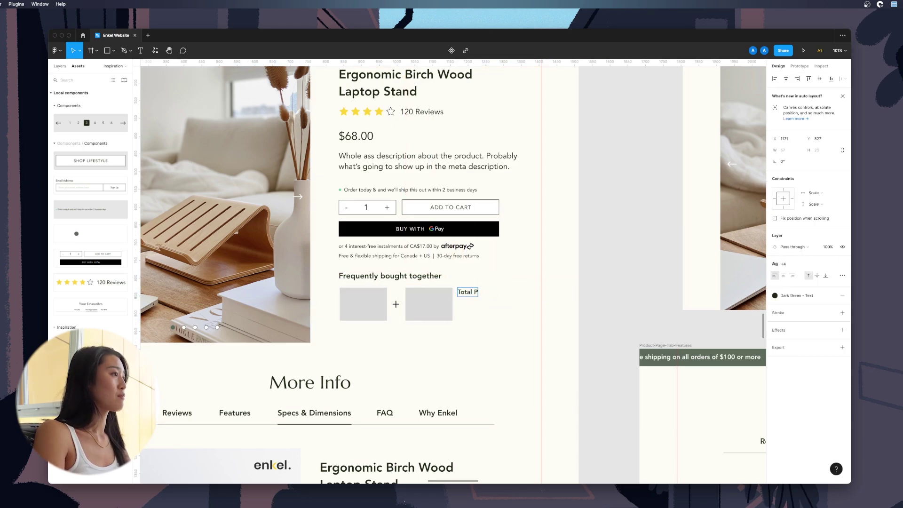
pyautogui.moveTo(484, 295); pyautogui.dragTo(486, 308)
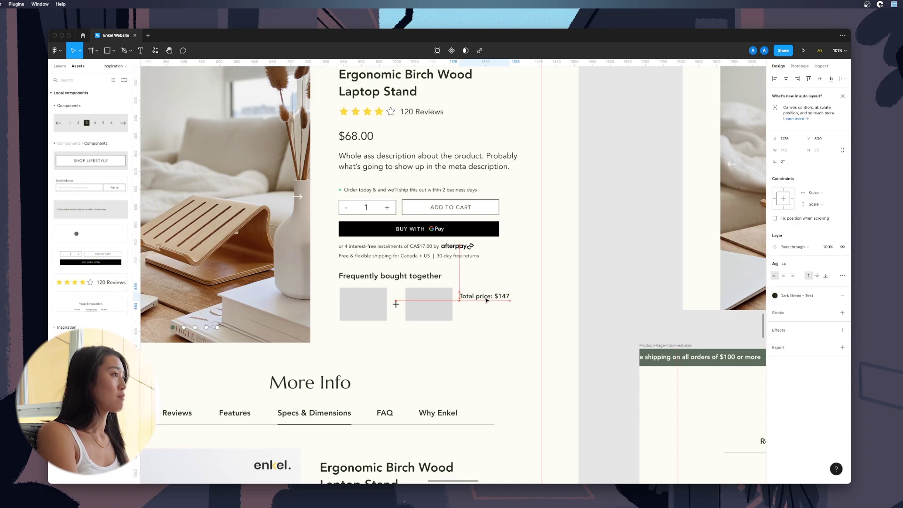
pyautogui.moveTo(450, 206); pyautogui.dragTo(504, 311)
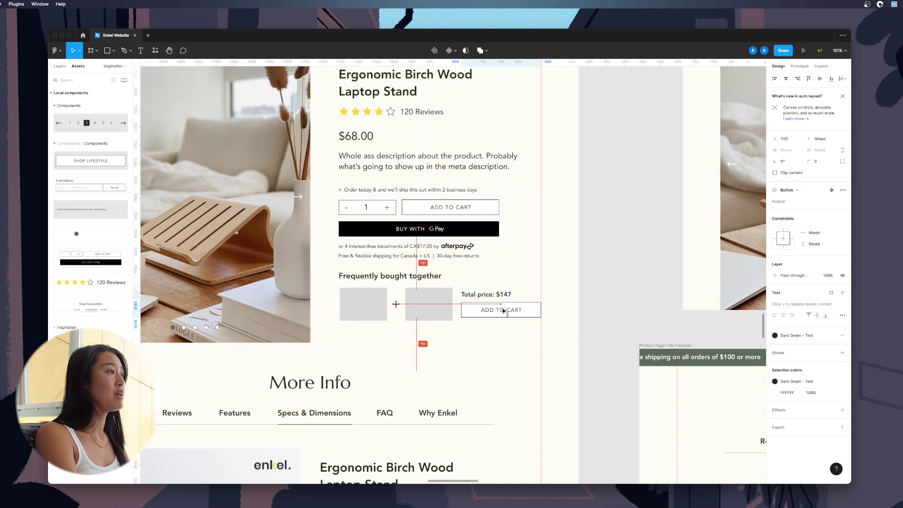
pyautogui.click(503, 352)
pyautogui.scroll(-2, 484, 359)
pyautogui.scroll(2, 485, 359)
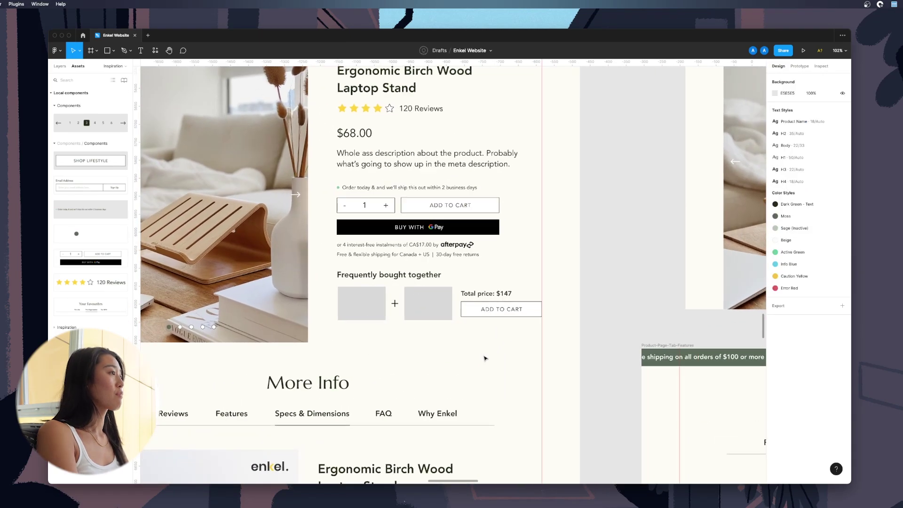
pyautogui.click(407, 307)
pyautogui.click(446, 357)
pyautogui.scroll(-3, 446, 357)
pyautogui.scroll(3, 445, 357)
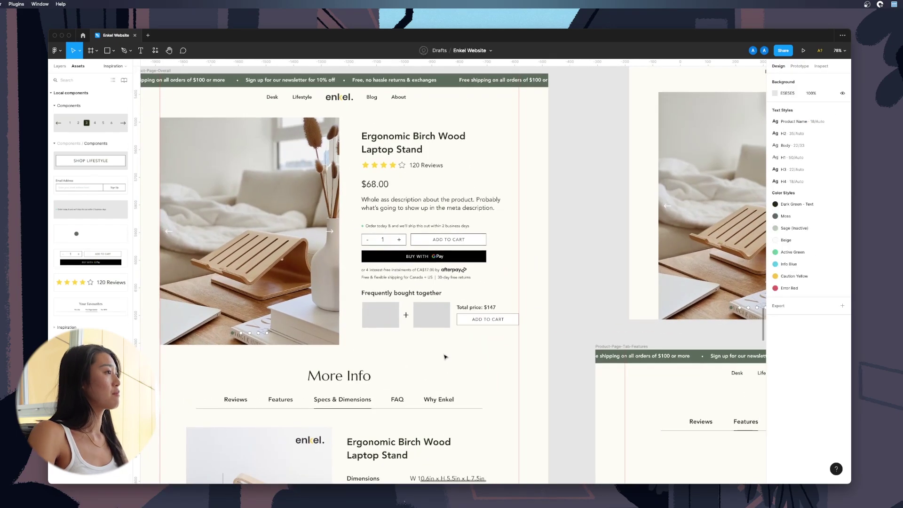
pyautogui.click(399, 321)
pyautogui.hotkey('ctrl', 'z')
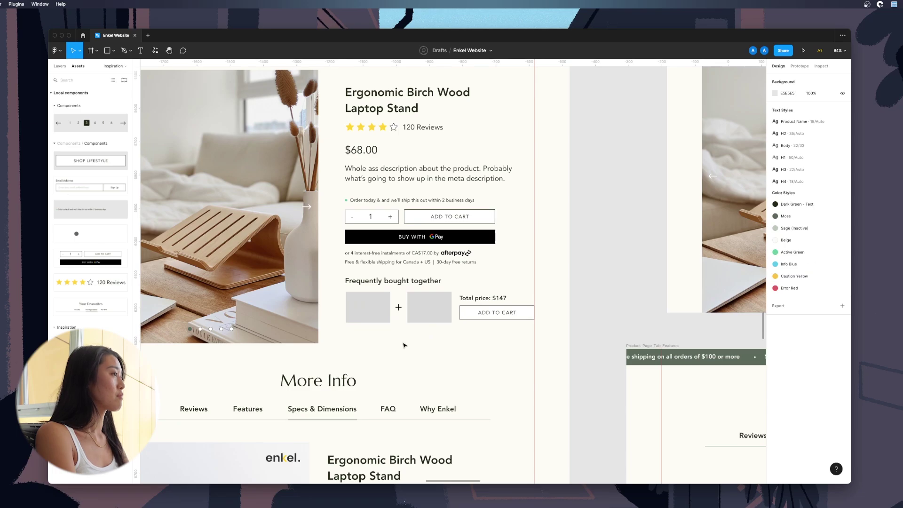
# Set the corner radius of both placeholder rectangles in the "Frequently bought together" section to 10
pyautogui.scroll(-1, 413, 342)
pyautogui.scroll(-3, 425, 339)
pyautogui.scroll(5, 424, 339)
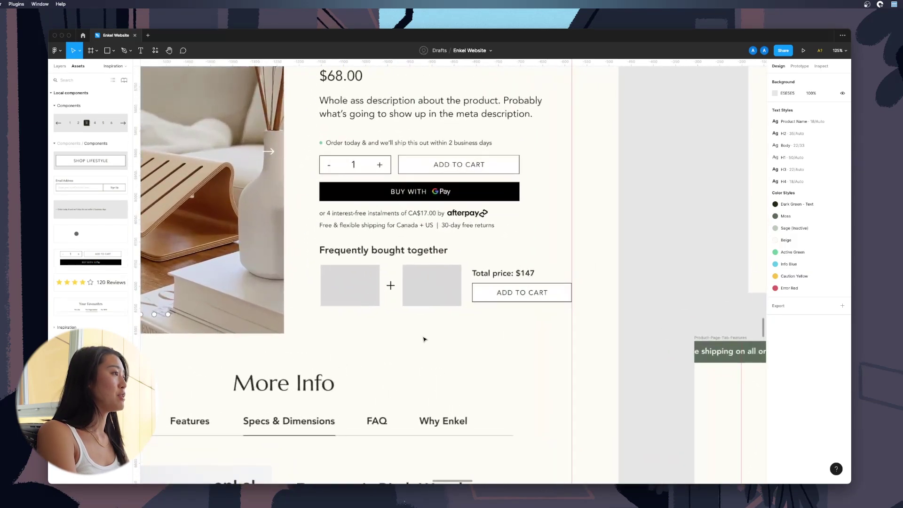
pyautogui.doubleClick(367, 286)
pyautogui.keyDown('shift'); pyautogui.click(395, 286); pyautogui.keyUp('shift')
pyautogui.keyDown('shift'); pyautogui.click(432, 285); pyautogui.keyUp('shift')
pyautogui.write('10')
pyautogui.press('Return')
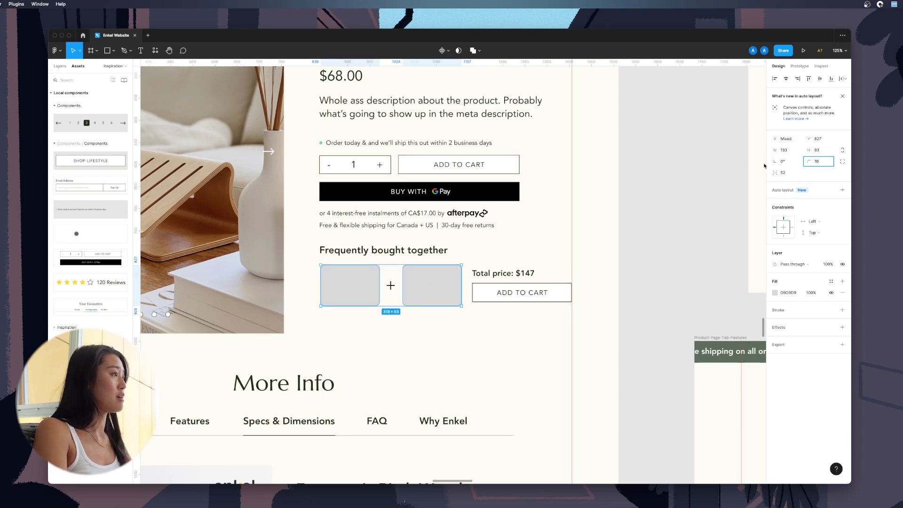
pyautogui.click(634, 276)
# Examine the overall product page layout alongside the neighbouring home page and product tab frames
pyautogui.scroll(-10, 575, 331)
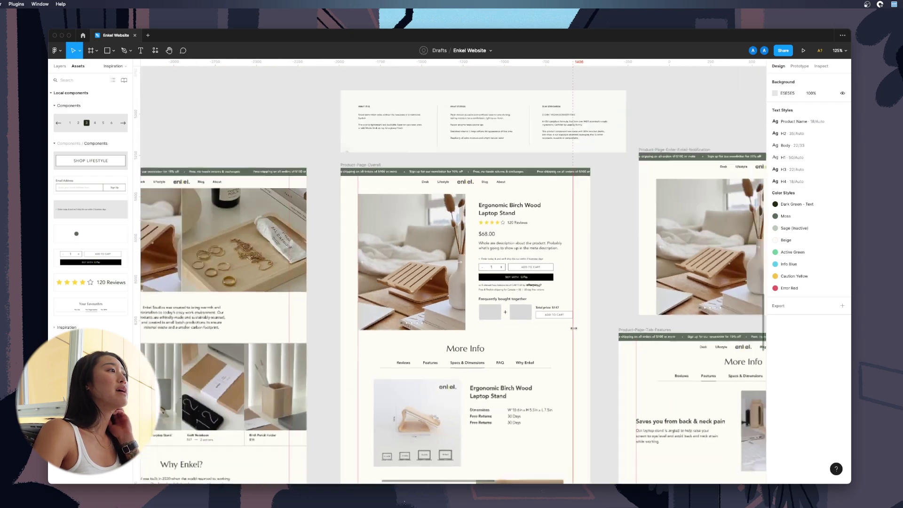
pyautogui.scroll(4, 575, 331)
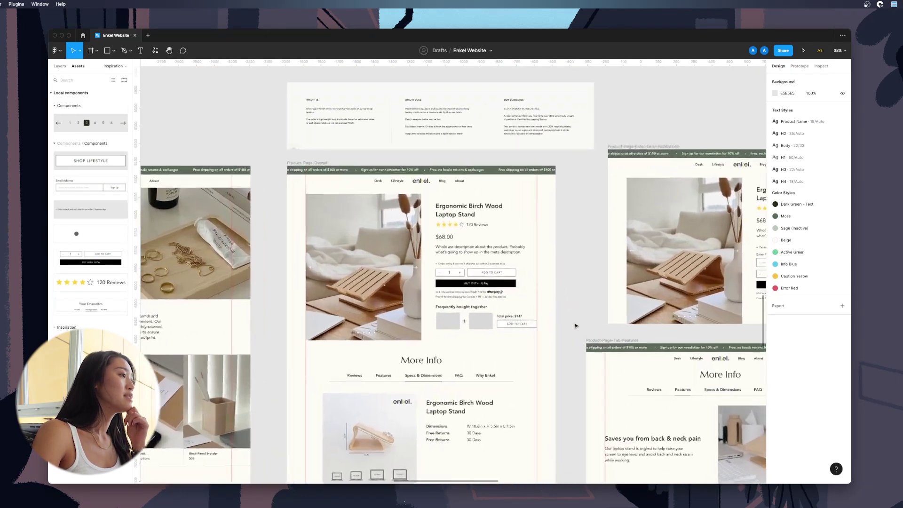
pyautogui.scroll(-2, 440, 248)
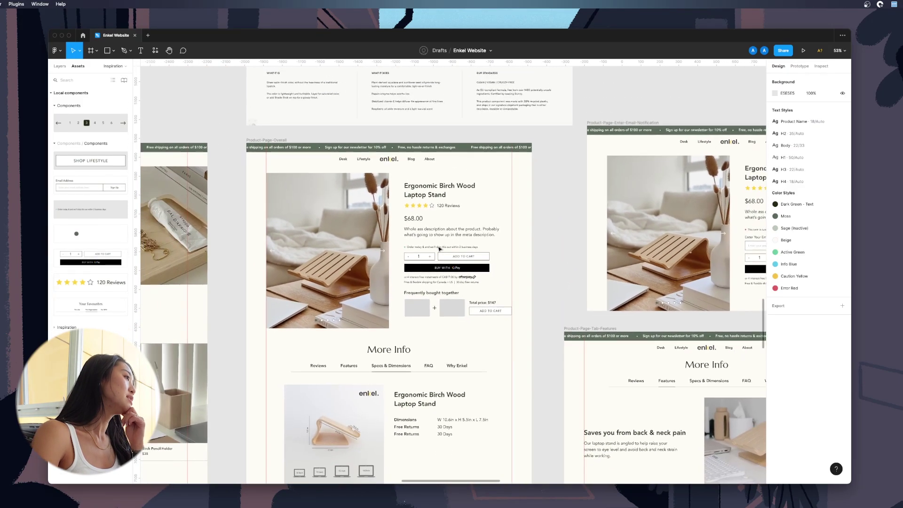
pyautogui.scroll(-1, 439, 248)
pyautogui.hscroll(-5, 750, 183)
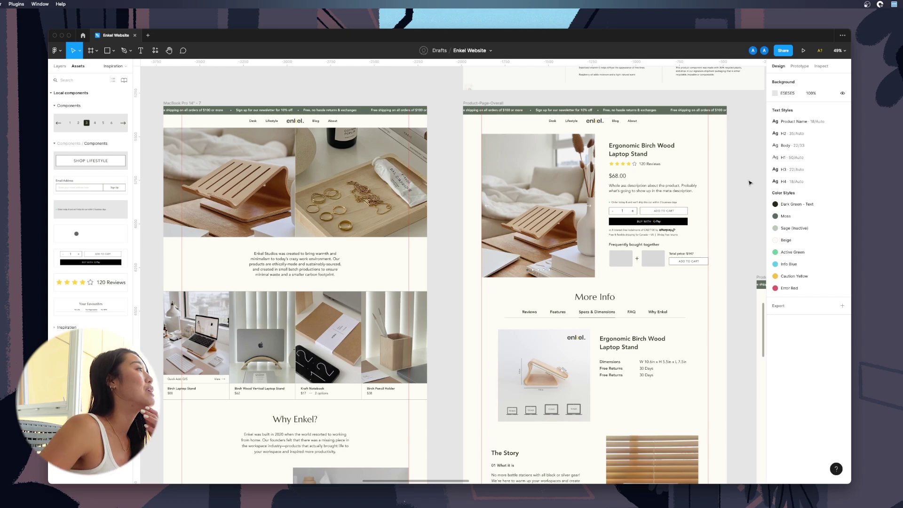
pyautogui.scroll(-3, 749, 182)
pyautogui.hscroll(6, 750, 182)
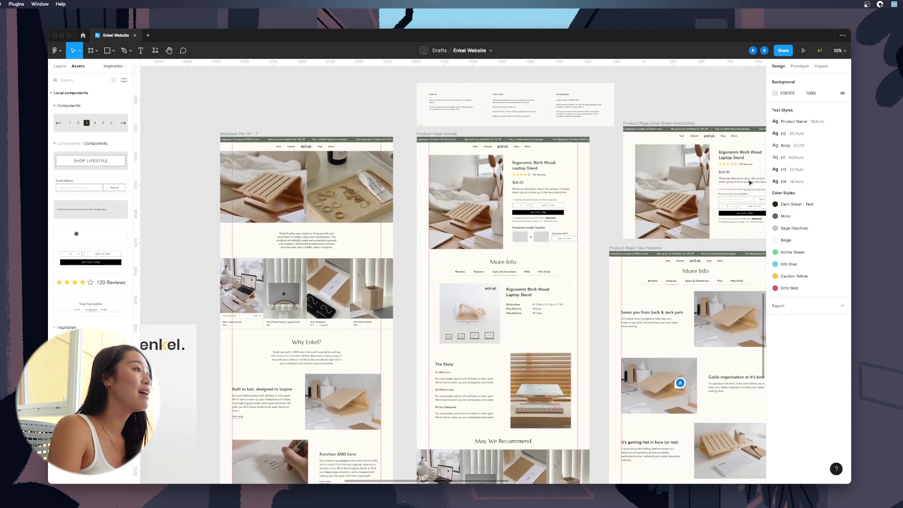
# Align the email notification frame above the Features tab frame and place a duplicate of it above the FAQ tab frame
pyautogui.hscroll(3, 753, 213)
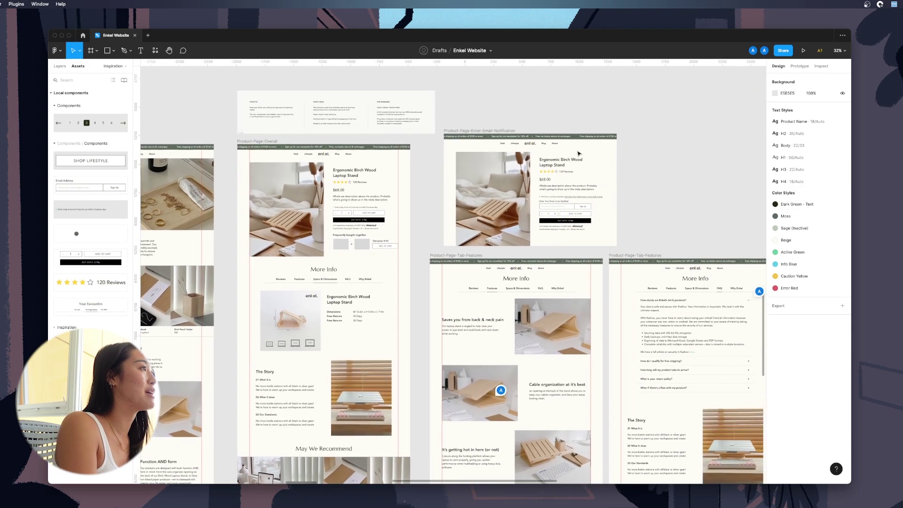
pyautogui.moveTo(486, 128); pyautogui.dragTo(654, 136)
pyautogui.click(635, 113)
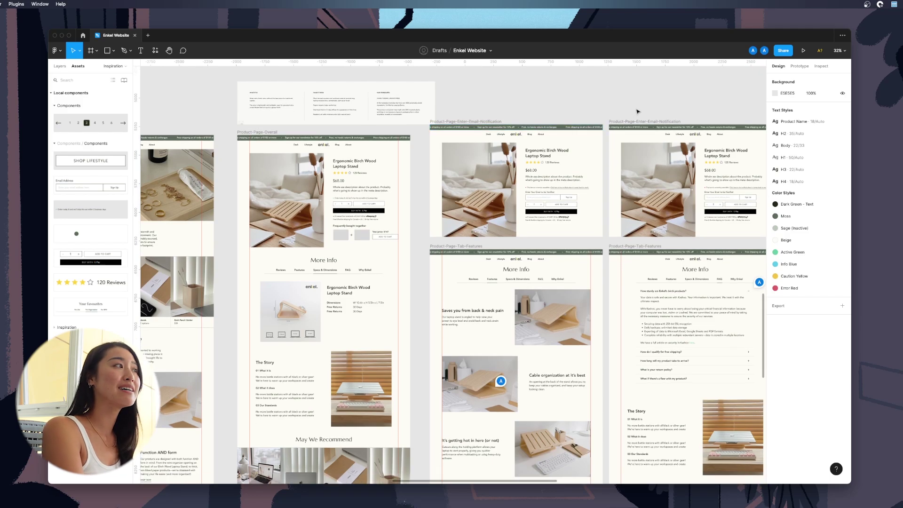
# Draw a full-width rectangle about 1512 × 488 directly below the navigation bar in the duplicated email notification frame
pyautogui.hscroll(5, 635, 113)
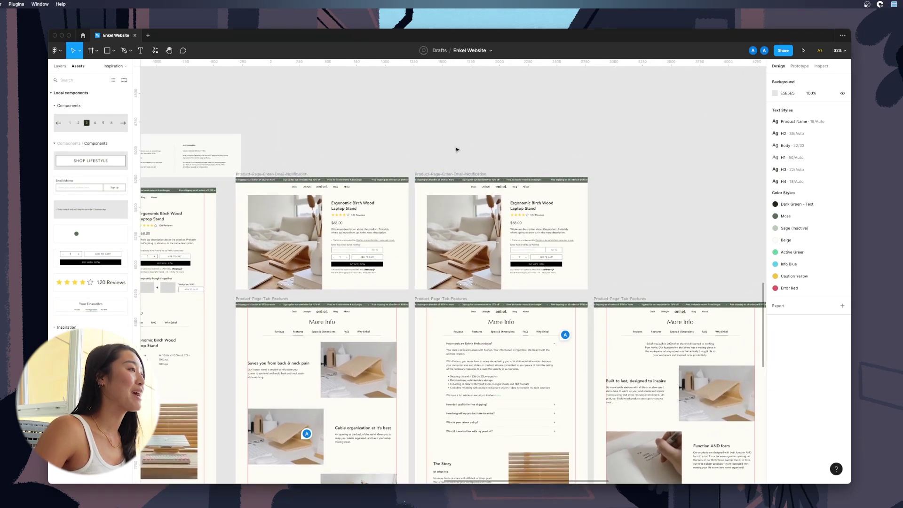
pyautogui.keyDown('ctrl'); pyautogui.scroll(10, 456, 149); pyautogui.keyUp('ctrl')
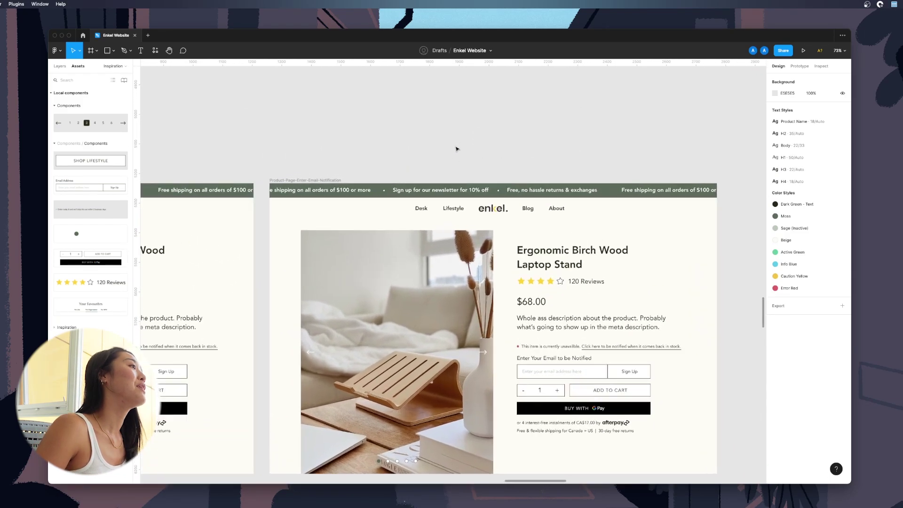
pyautogui.keyDown('ctrl'); pyautogui.scroll(-2, 455, 149); pyautogui.keyUp('ctrl')
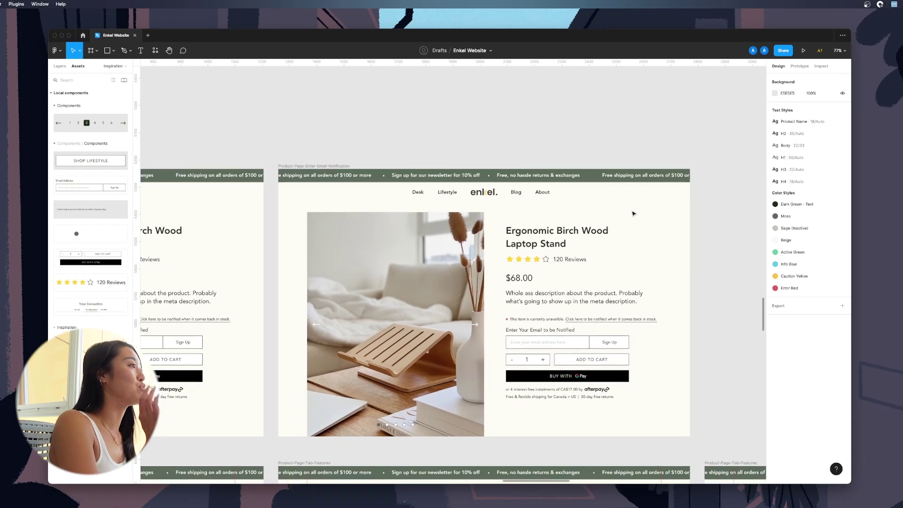
pyautogui.click(323, 201)
pyautogui.click(353, 143)
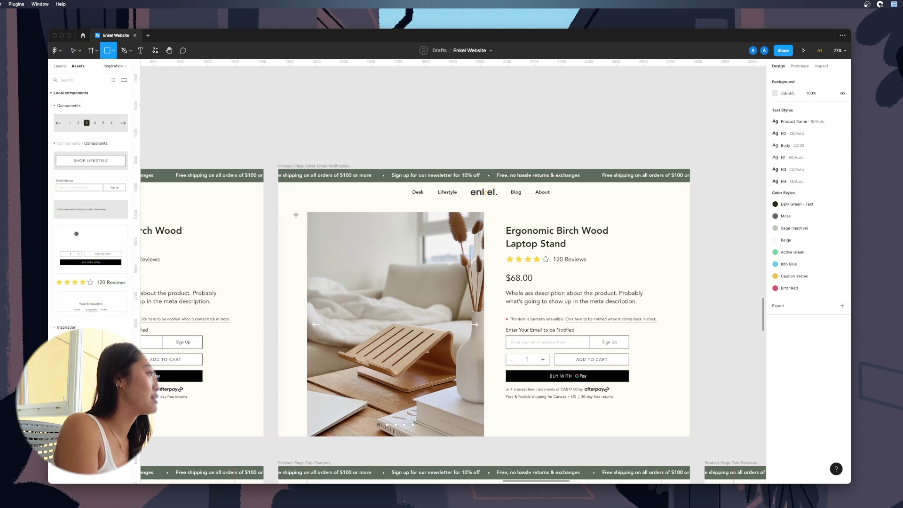
pyautogui.press('v')
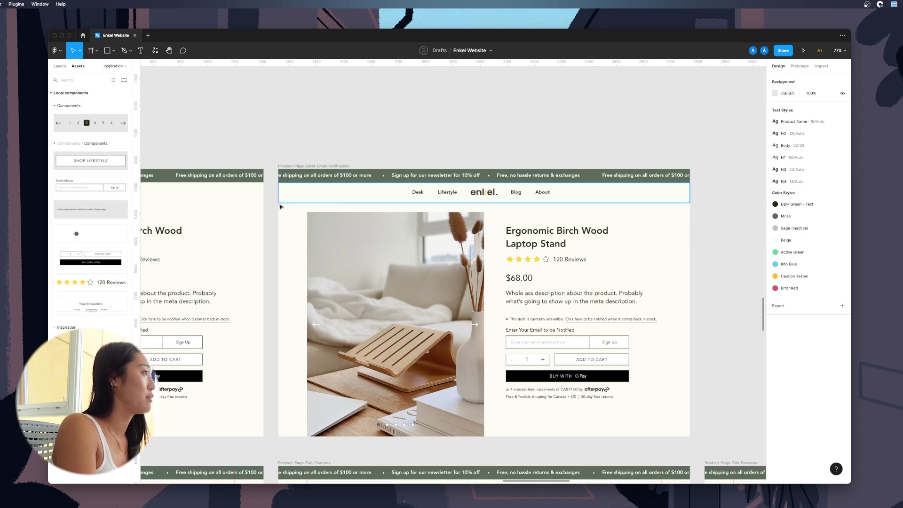
pyautogui.press('r')
pyautogui.moveTo(279, 203)
pyautogui.mouseDown()
pyautogui.moveTo(637, 338)
pyautogui.moveTo(773, 319)
pyautogui.moveTo(608, 335)
pyautogui.mouseUp()
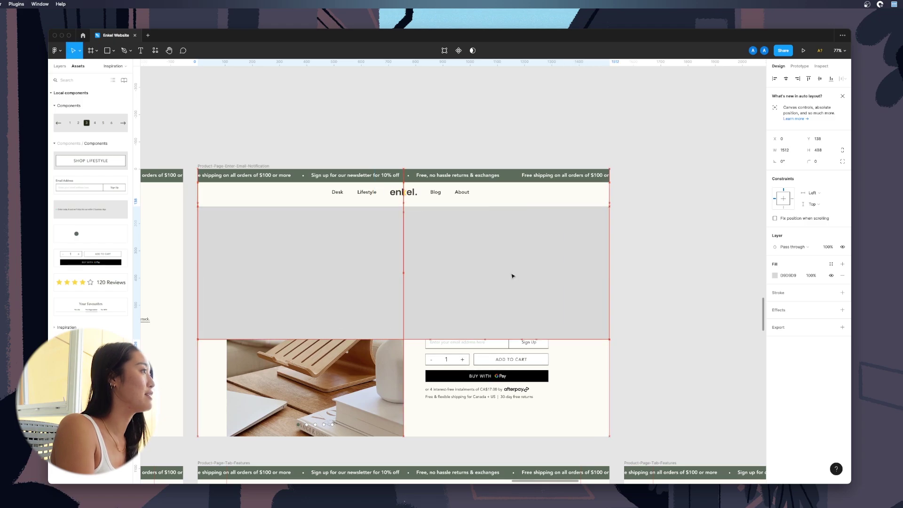
# Copy the divider line from the FAQ tab's "More Info" header into the duplicated frame under the navigation bar, extending it to full width
pyautogui.scroll(-7, 512, 276)
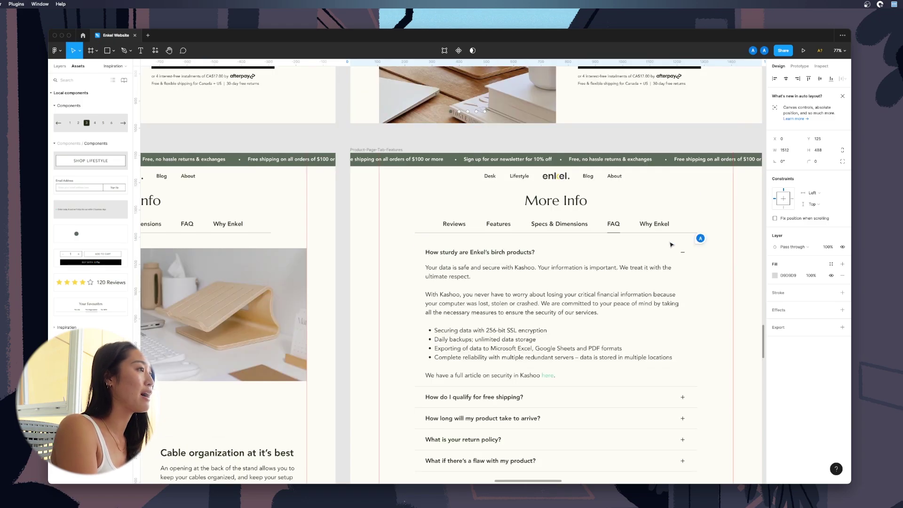
pyautogui.click(683, 232)
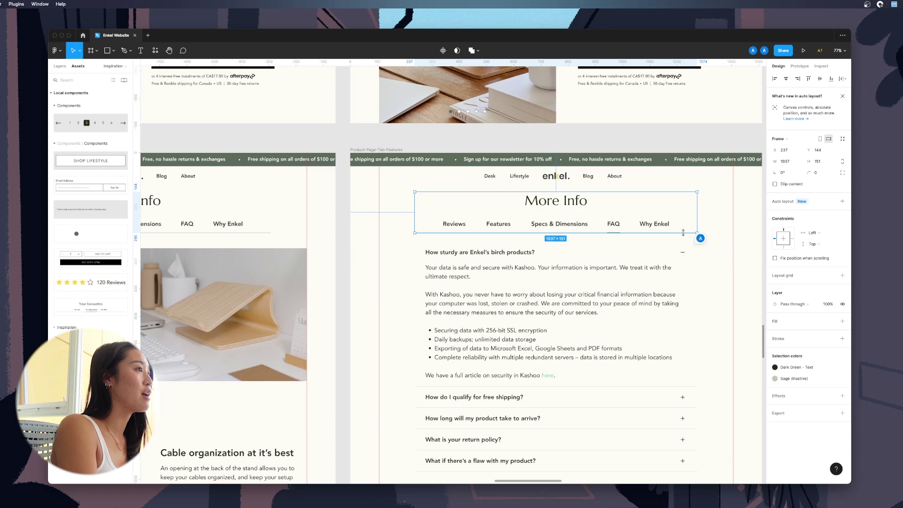
pyautogui.scroll(5, 687, 230)
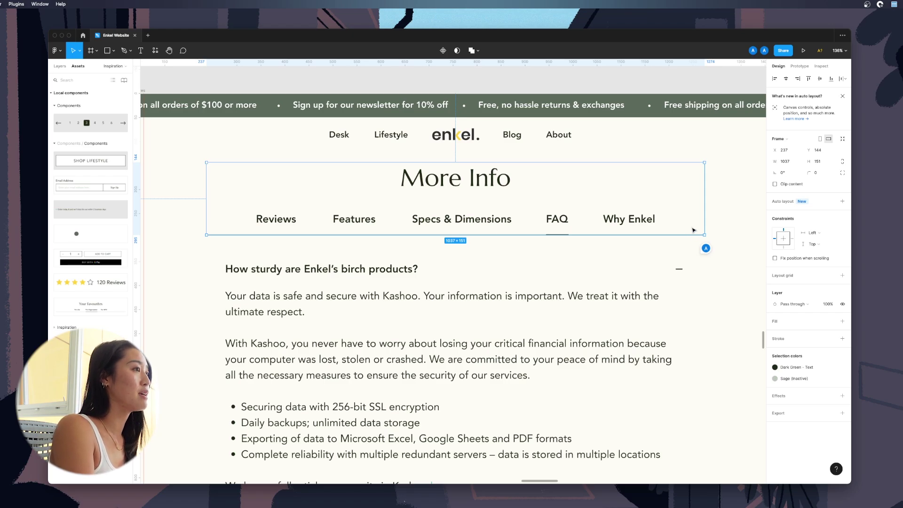
pyautogui.scroll(-10, 693, 230)
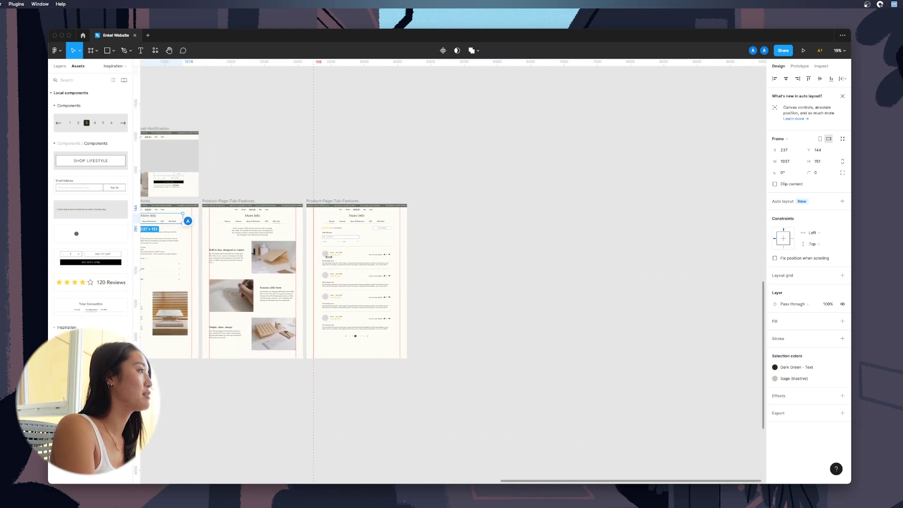
pyautogui.hotkey('ctrl', 'v')
pyautogui.scroll(8, 381, 230)
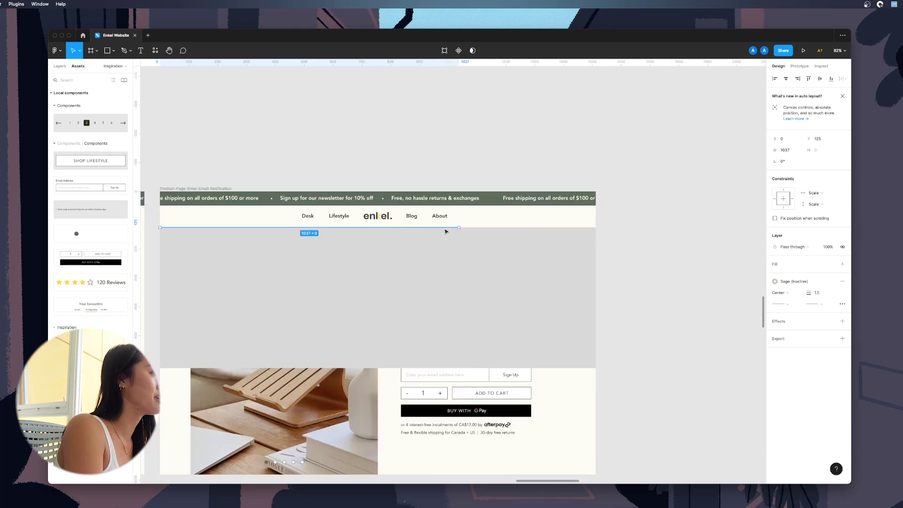
pyautogui.click(732, 93)
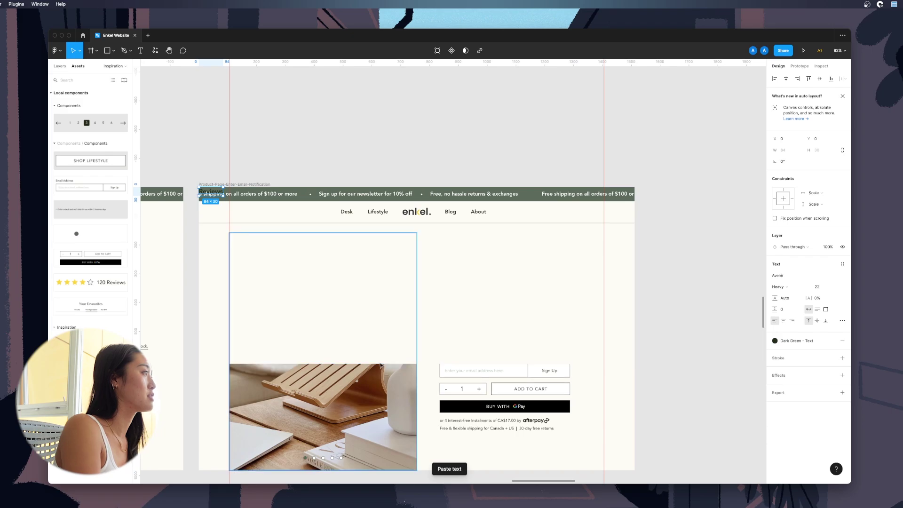
# Place a "Birch Products" heading at the margin guide below the navigation and add the body-text item "Laptop Stand" beneath it
pyautogui.moveTo(210, 195); pyautogui.dragTo(240, 241)
pyautogui.press('Escape')
pyautogui.scroll(-5, 326, 268)
pyautogui.click(376, 405)
pyautogui.press('super+c')
pyautogui.scroll(4, 357, 353)
pyautogui.click(289, 123)
pyautogui.press('super+v')
pyautogui.moveTo(376, 265); pyautogui.dragTo(322, 203)
pyautogui.press('Return')
pyautogui.write('Laptop Stand')
pyautogui.press('Escape')
pyautogui.hotkey('shift', 'Tab')
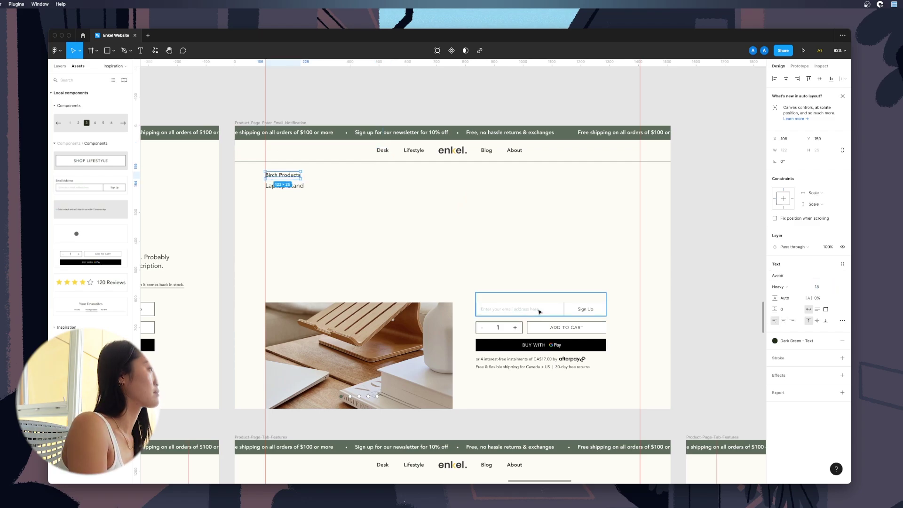
# Duplicate the "Laptop Stand" item three times down the list and change the first copy to "Monitor Stand"
pyautogui.press('Tab')
pyautogui.press('super+d')
pyautogui.press('super+d')
pyautogui.press('super+d')
pyautogui.doubleClick(282, 196)
pyautogui.write('Monitor Stand')
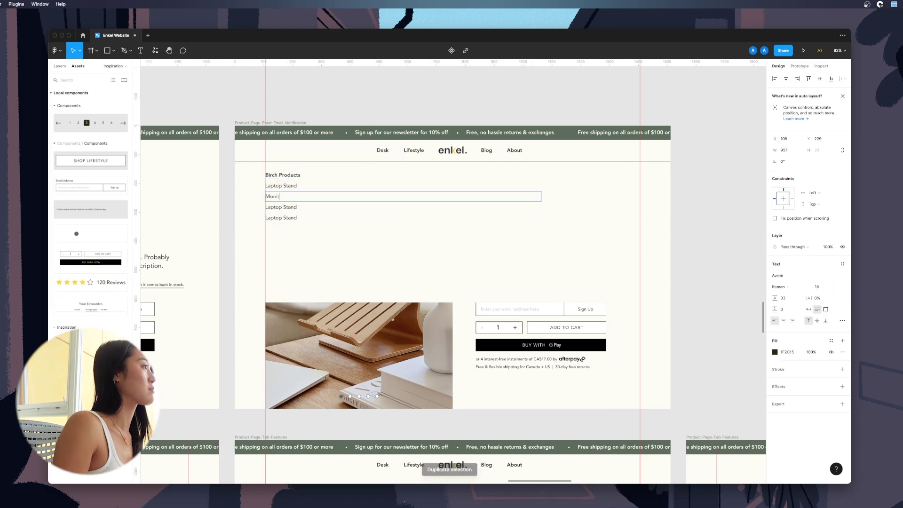
pyautogui.press('Escape')
# Change the remaining two "Laptop Stand" copies to "Vertical Laptop Stand" and "Pencil Holder"
pyautogui.doubleClick(290, 207)
pyautogui.write('Vertical Laptop Stand')
pyautogui.press('Escape')
pyautogui.press('Tab')
pyautogui.press('Return')
pyautogui.write('Pencil Holder')
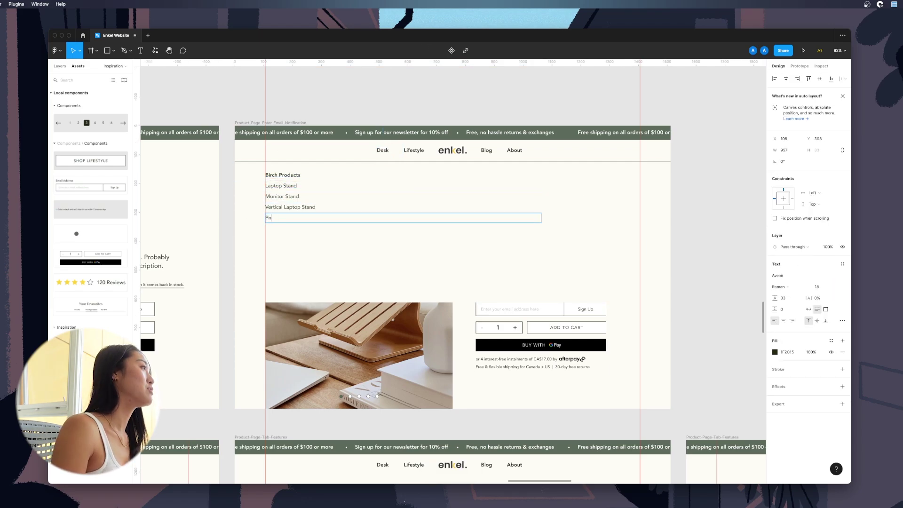
pyautogui.press('Escape')
# Add a "Catch-All Tray" item at the end of the list and shift the items slightly down from the "Birch Products" heading
pyautogui.press('super+d')
pyautogui.press('Return')
pyautogui.write('Catch-All Tray')
pyautogui.press('Escape')
pyautogui.click(347, 90)
pyautogui.click(291, 179)
pyautogui.moveTo(292, 179); pyautogui.dragTo(291, 181)
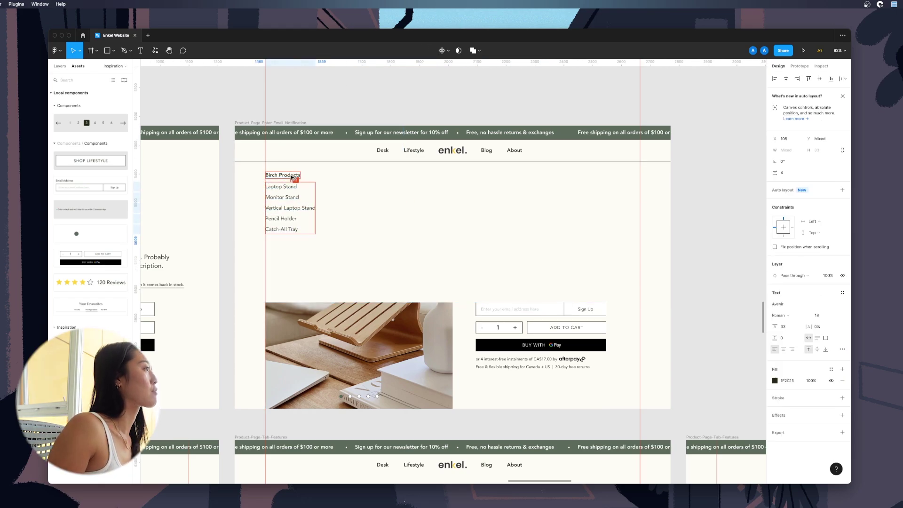
pyautogui.click(699, 344)
# Duplicate the heading and items as a second column reading "Categories", "Bestsellers" and "Sets", deleting the extra item
pyautogui.click(289, 177)
pyautogui.keyDown('shift'); pyautogui.click(288, 188); pyautogui.keyUp('shift')
pyautogui.keyDown('shift'); pyautogui.click(286, 198); pyautogui.keyUp('shift')
pyautogui.keyDown('shift'); pyautogui.click(287, 230); pyautogui.keyUp('shift')
pyautogui.moveTo(289, 203); pyautogui.dragTo(353, 203)
pyautogui.doubleClick(354, 175)
pyautogui.write('Categories')
pyautogui.doubleClick(352, 187)
pyautogui.write('Bestsellers')
pyautogui.doubleClick(351, 198)
pyautogui.write('Sets')
pyautogui.press('Delete')
# Place a duplicate heading beside "Categories" as a third column and change its text to "Featured"
pyautogui.moveTo(386, 236); pyautogui.dragTo(418, 178)
pyautogui.hotkey('shift', 'Right')
pyautogui.click(373, 120)
pyautogui.doubleClick(416, 178)
pyautogui.write('Featured')
pyautogui.click(365, 117)
# Group the "Birch Products" column and the "Categories" column separately
pyautogui.click(283, 175)
pyautogui.keyDown('shift'); pyautogui.click(284, 188); pyautogui.keyUp('shift')
pyautogui.press('super+g')
pyautogui.click(347, 177)
pyautogui.press('super+g')
# Nudge the "Categories" column and the "Featured" heading horizontally to space out the three menu columns
pyautogui.click(411, 175)
pyautogui.click(345, 177)
pyautogui.hotkey('shift', 'Right')
pyautogui.hotkey('shift', 'Right')
pyautogui.hotkey('shift', 'Right')
pyautogui.hotkey('shift', 'Right')
pyautogui.press('Right')
pyautogui.click(412, 175)
pyautogui.hotkey('shift', 'Right')
pyautogui.press('Right')
# Draw a placeholder rectangle about 419 × 123 under "Featured" and duplicate it directly below with a gap of 24
pyautogui.press('r')
pyautogui.moveTo(405, 185)
pyautogui.mouseDown()
pyautogui.moveTo(420, 207)
pyautogui.moveTo(525, 222)
pyautogui.mouseUp()
pyautogui.moveTo(480, 203); pyautogui.dragTo(479, 244)
pyautogui.keyDown('shift'); pyautogui.click(447, 196); pyautogui.keyUp('shift')
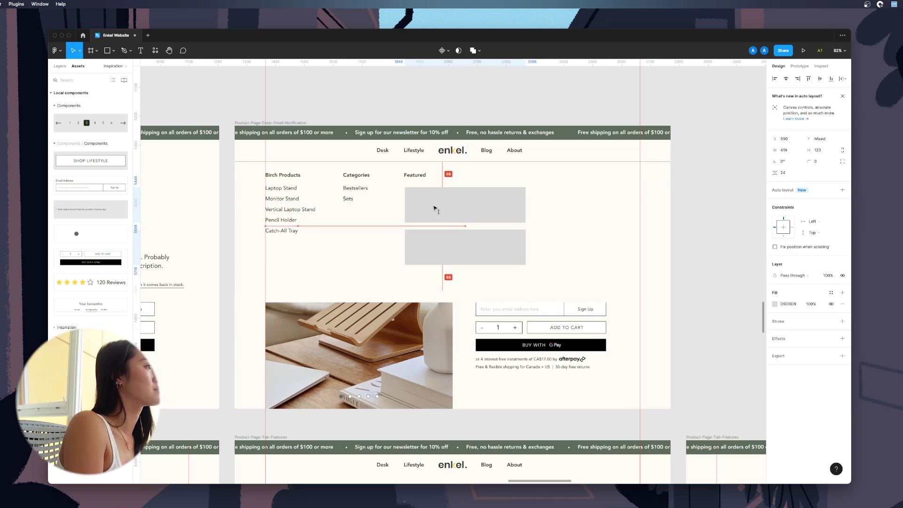
pyautogui.press('Escape')
# Move the "Featured" block and the two link columns inward so the three-column menu is centred in the frame
pyautogui.scroll(-3, 645, 258)
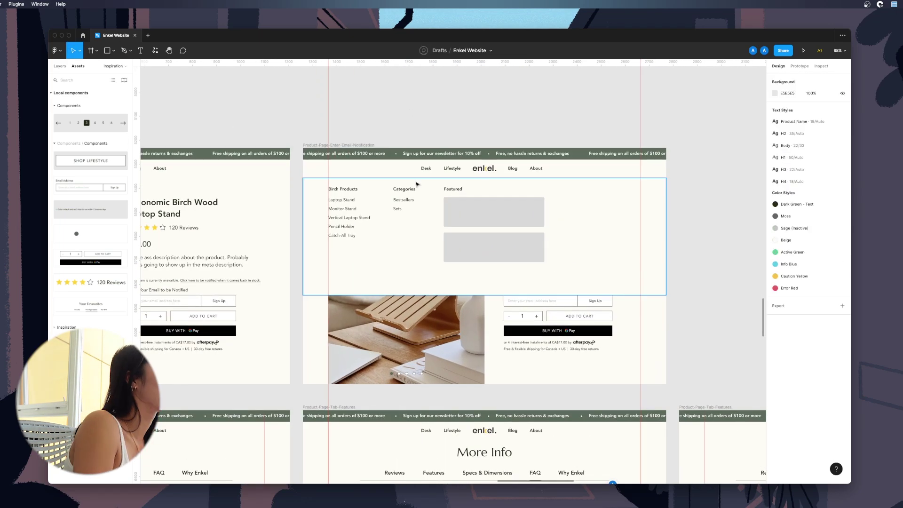
pyautogui.moveTo(444, 203); pyautogui.dragTo(516, 238)
pyautogui.moveTo(344, 200); pyautogui.dragTo(371, 200)
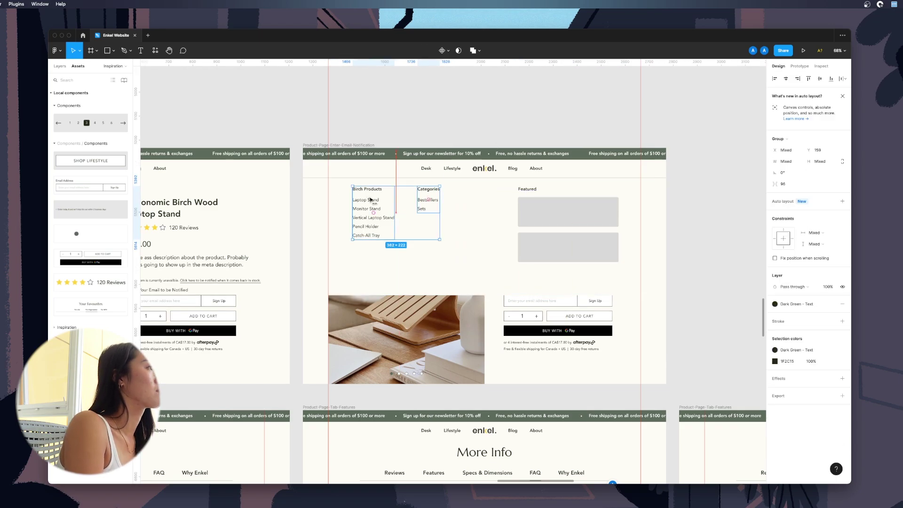
pyautogui.click(571, 244)
pyautogui.moveTo(546, 209); pyautogui.dragTo(507, 210)
pyautogui.keyDown('shift'); pyautogui.click(370, 212); pyautogui.keyUp('shift')
pyautogui.moveTo(370, 211); pyautogui.dragTo(388, 212)
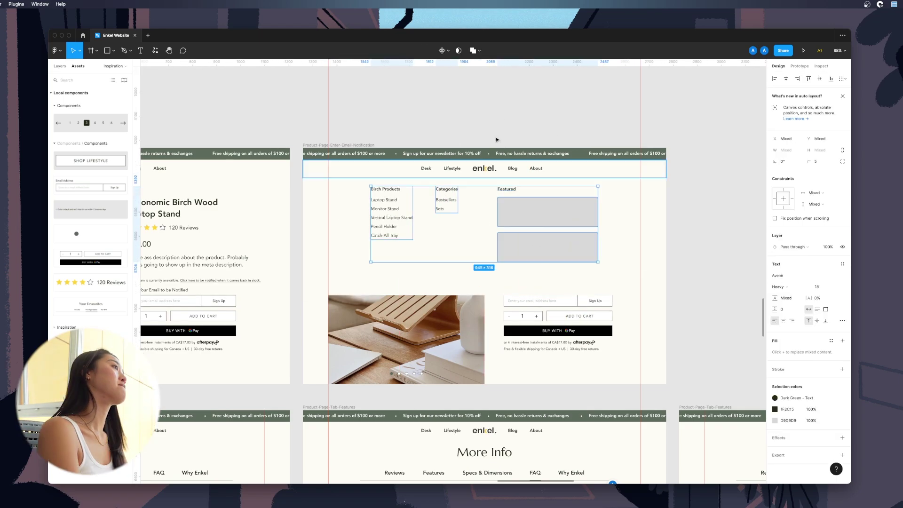
pyautogui.scroll(1, 413, 160)
pyautogui.click(440, 107)
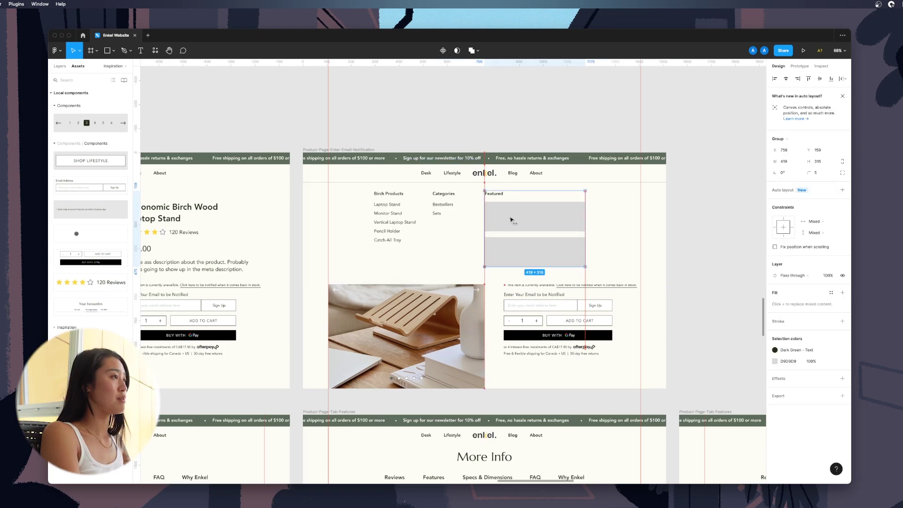
# Reposition the "Featured" group and move the "Birch Products" and "Categories" columns together closer to it
pyautogui.moveTo(512, 219); pyautogui.dragTo(519, 215)
pyautogui.click(444, 194)
pyautogui.keyDown('shift'); pyautogui.click(388, 193); pyautogui.keyUp('shift')
pyautogui.moveTo(443, 194)
pyautogui.mouseDown()
pyautogui.moveTo(477, 197)
pyautogui.moveTo(461, 195)
pyautogui.mouseUp()
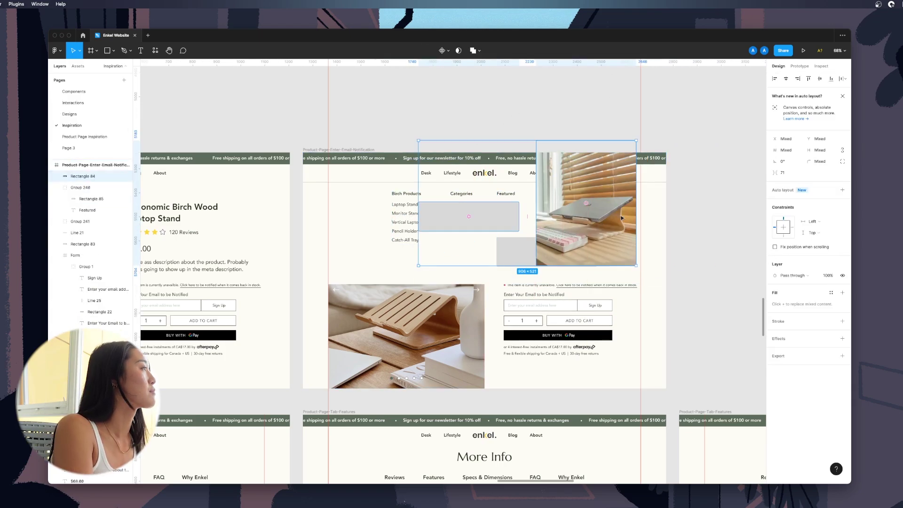
# Move the laptop-on-stand photo into the "Featured" group and mask it with the upper placeholder rectangle
pyautogui.press('super+z')
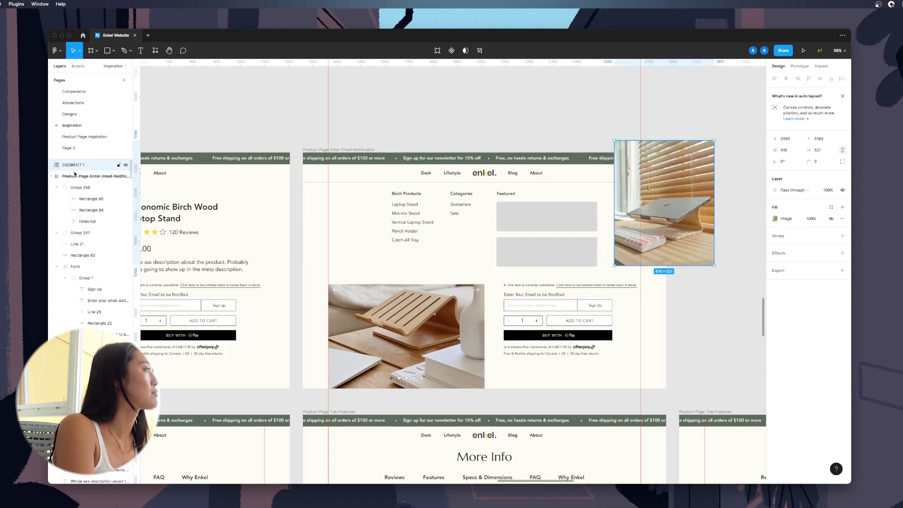
pyautogui.moveTo(74, 174); pyautogui.dragTo(80, 204)
pyautogui.moveTo(635, 228); pyautogui.dragTo(536, 213)
pyautogui.keyDown('shift'); pyautogui.click(86, 210); pyautogui.keyUp('shift')
pyautogui.press('ctrl+super+m')
pyautogui.doubleClick(504, 208)
pyautogui.doubleClick(536, 217)
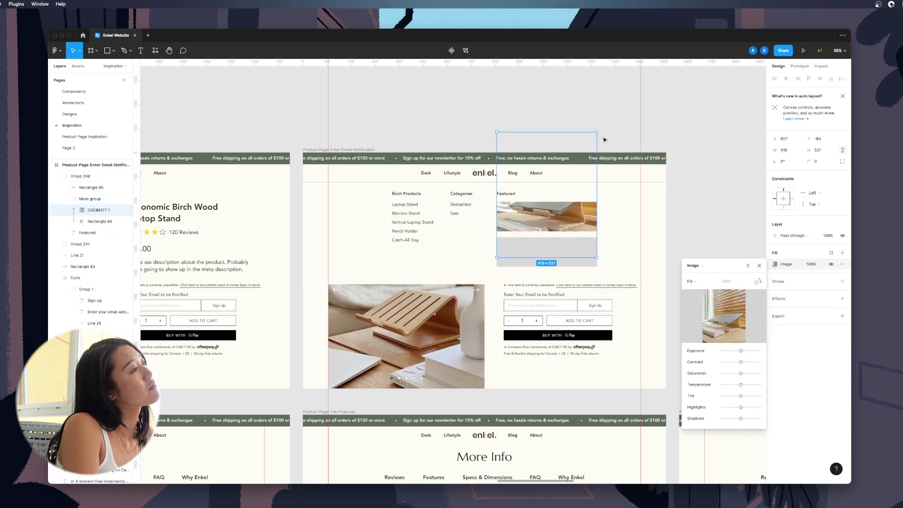
pyautogui.press('Escape')
# Paste the stand-and-keyboard photo, scale it to the upper placeholder's width, and position it inside that mask group
pyautogui.press('super+v')
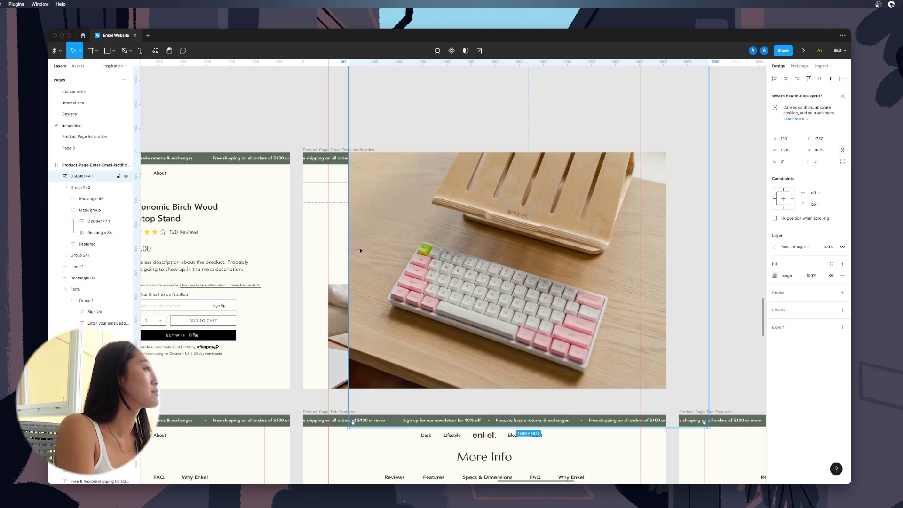
pyautogui.moveTo(349, 251); pyautogui.dragTo(497, 245)
pyautogui.moveTo(708, 219); pyautogui.dragTo(597, 220)
pyautogui.moveTo(89, 176); pyautogui.dragTo(96, 215)
pyautogui.doubleClick(546, 223)
pyautogui.moveTo(545, 223); pyautogui.dragTo(545, 233)
pyautogui.press('Escape')
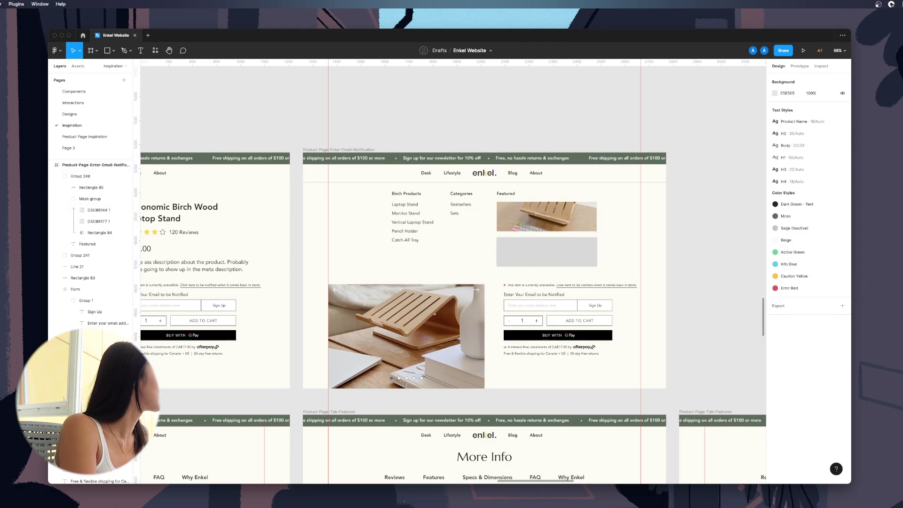
# Paste the pencil holder and tray photo and scale it to about 419 × 558 over the lower "Featured" placeholder
pyautogui.press('super+v')
pyautogui.scroll(-5, 402, 238)
pyautogui.moveTo(316, 164); pyautogui.dragTo(433, 188)
pyautogui.moveTo(546, 242); pyautogui.dragTo(468, 243)
pyautogui.scroll(8, 460, 238)
pyautogui.moveTo(503, 267); pyautogui.dragTo(477, 267)
pyautogui.moveTo(306, 267); pyautogui.dragTo(299, 267)
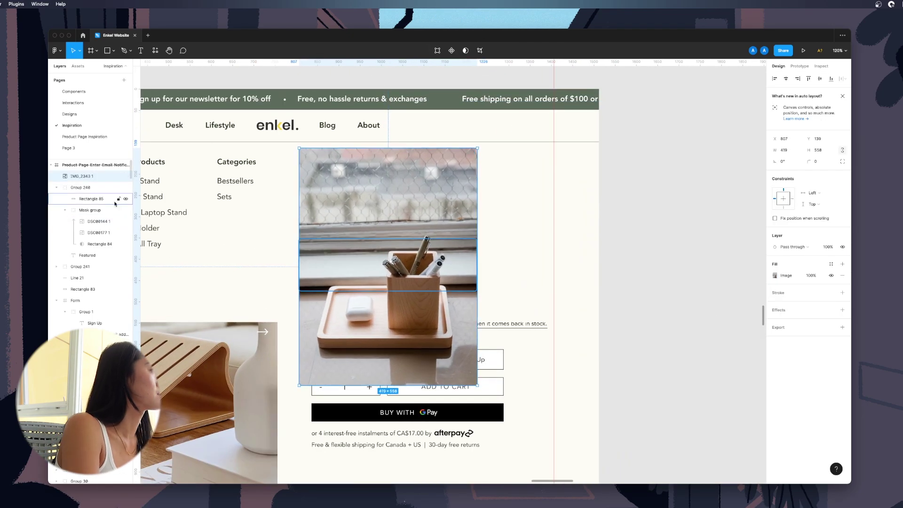
# Mask the pencil holder photo with the lower placeholder rectangle and shift it upward to frame the pencil holder
pyautogui.moveTo(89, 176); pyautogui.dragTo(97, 193)
pyautogui.keyDown('shift'); pyautogui.click(92, 199); pyautogui.keyUp('shift')
pyautogui.click(458, 51)
pyautogui.doubleClick(388, 264)
pyautogui.moveTo(389, 264); pyautogui.dragTo(388, 241)
pyautogui.click(649, 241)
pyautogui.scroll(-5, 649, 240)
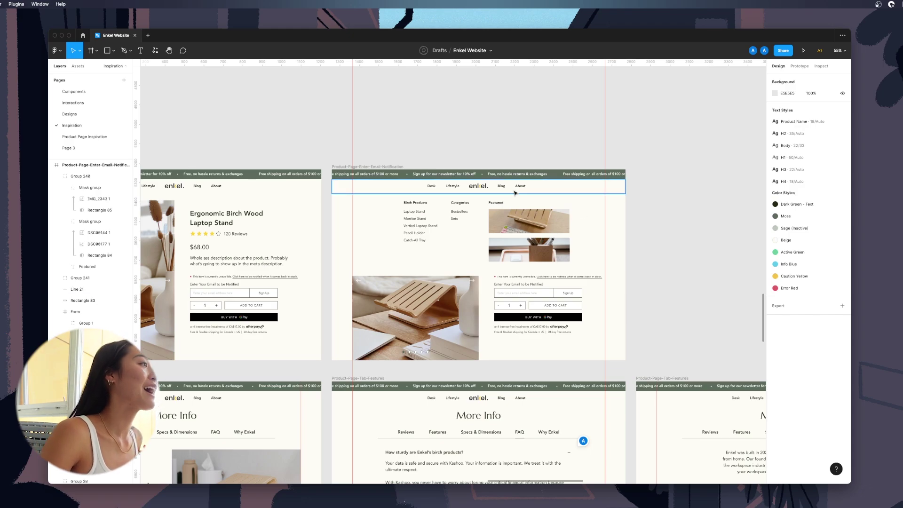
# Nudge the link columns and the "Featured" group together down 6 px from the navigation divider line
pyautogui.scroll(6, 515, 193)
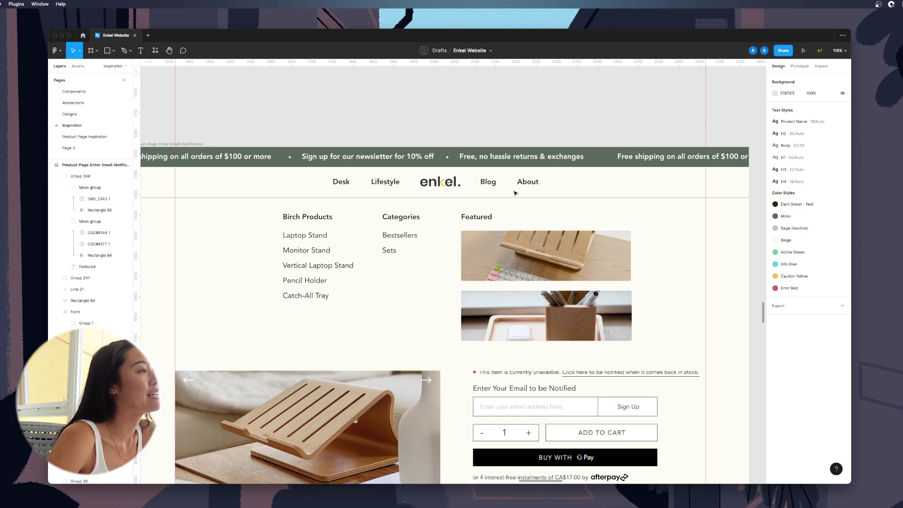
pyautogui.scroll(-6, 515, 193)
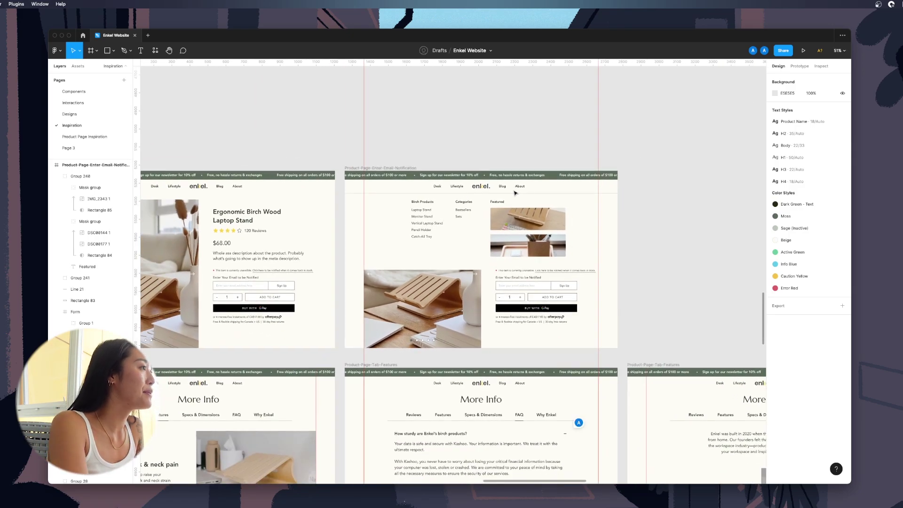
pyautogui.scroll(5, 515, 193)
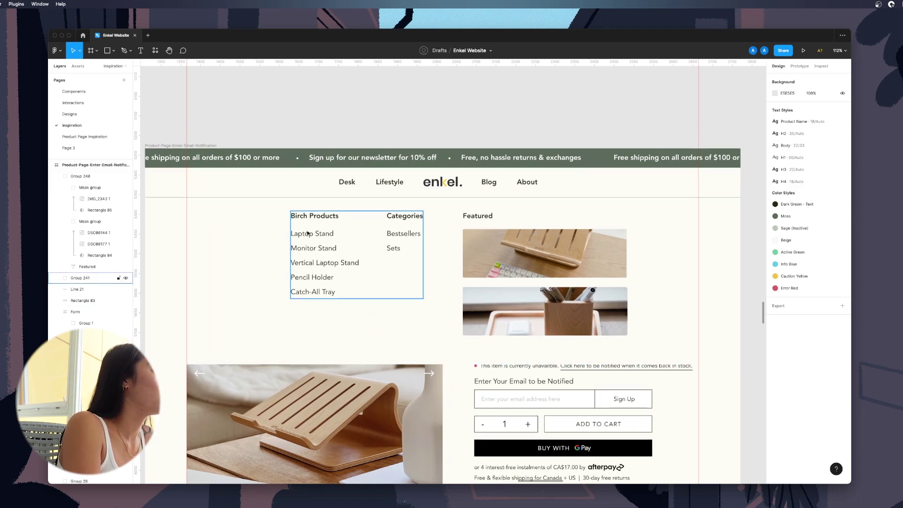
pyautogui.click(414, 292)
pyautogui.keyDown('shift'); pyautogui.click(490, 217); pyautogui.keyUp('shift')
pyautogui.press('alt')
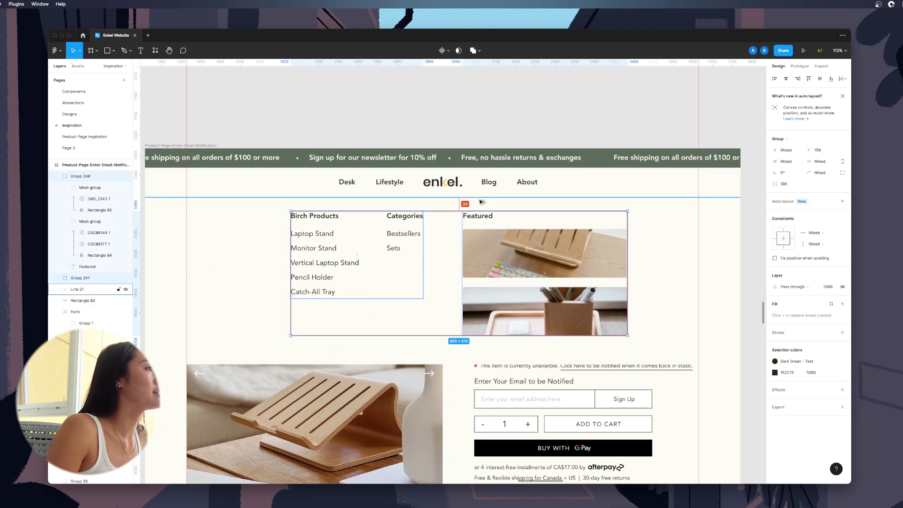
pyautogui.press('Down')
pyautogui.press('Down')
pyautogui.press('Down')
pyautogui.press('Down')
pyautogui.press('Down')
pyautogui.press('Down')
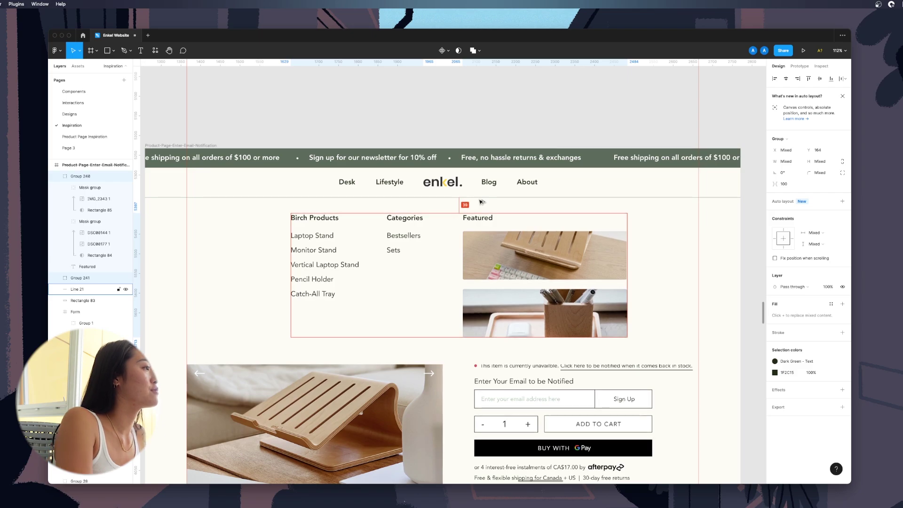
# Shorten the menu's background rectangle by raising its lower edge closer to the "Featured" images
pyautogui.click(548, 353)
pyautogui.moveTo(545, 366); pyautogui.dragTo(545, 353)
pyautogui.press('Escape')
# Duplicate the navigation divider line and place the copy along the menu background's lower edge at Y 521
pyautogui.click(613, 187)
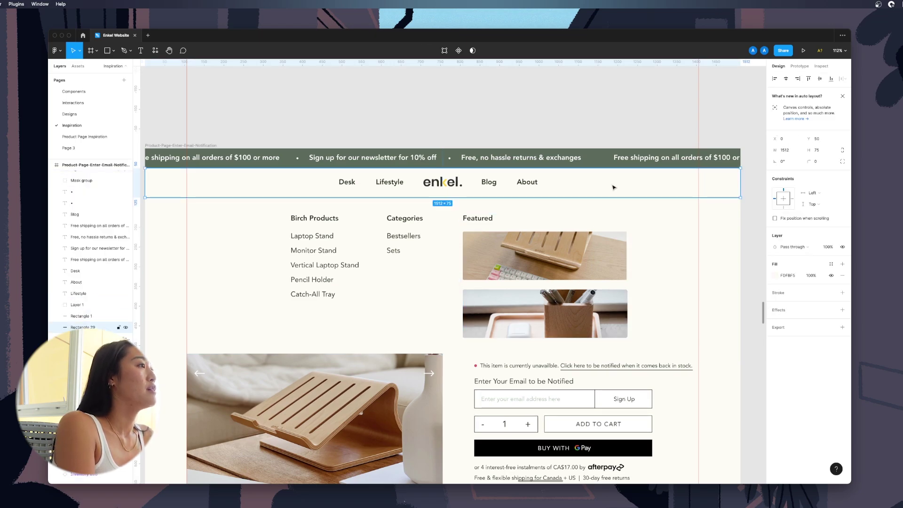
pyautogui.scroll(4, 90, 263)
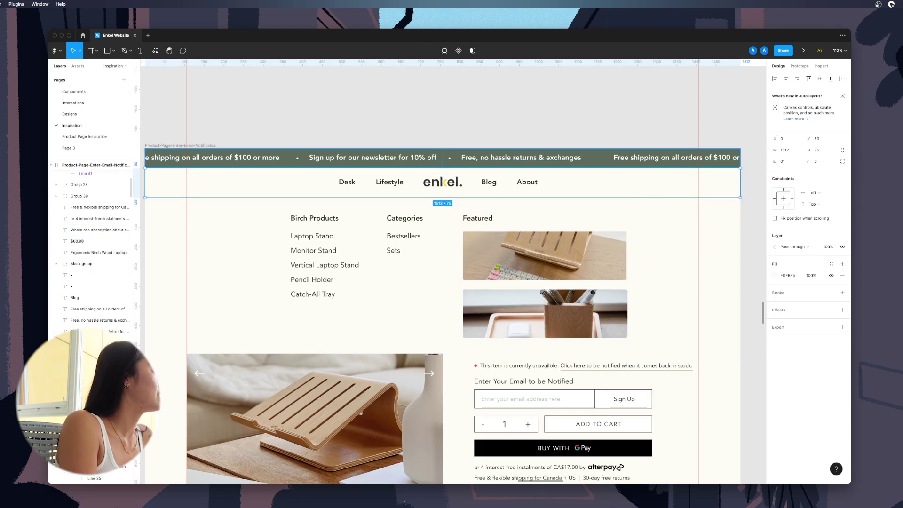
pyautogui.scroll(6, 89, 263)
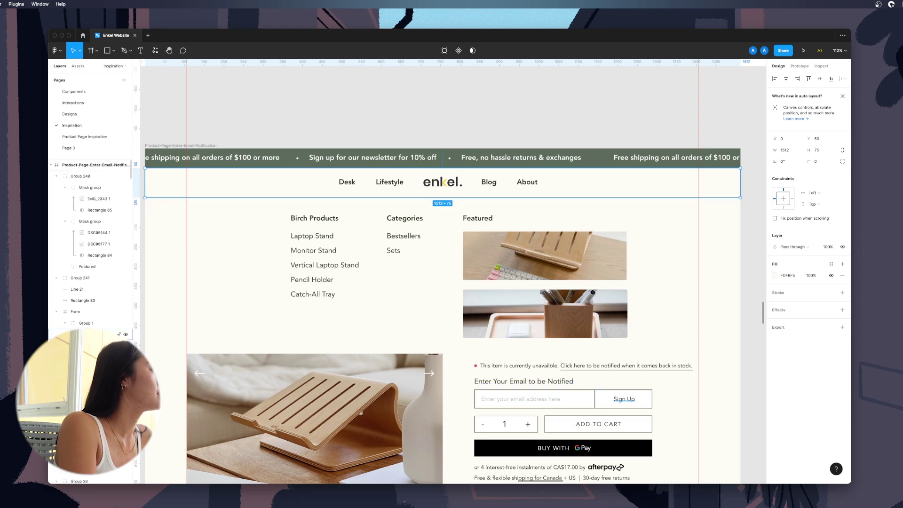
pyautogui.click(100, 290)
pyautogui.keyDown('alt'); pyautogui.moveTo(274, 200); pyautogui.dragTo(285, 360); pyautogui.keyUp('alt')
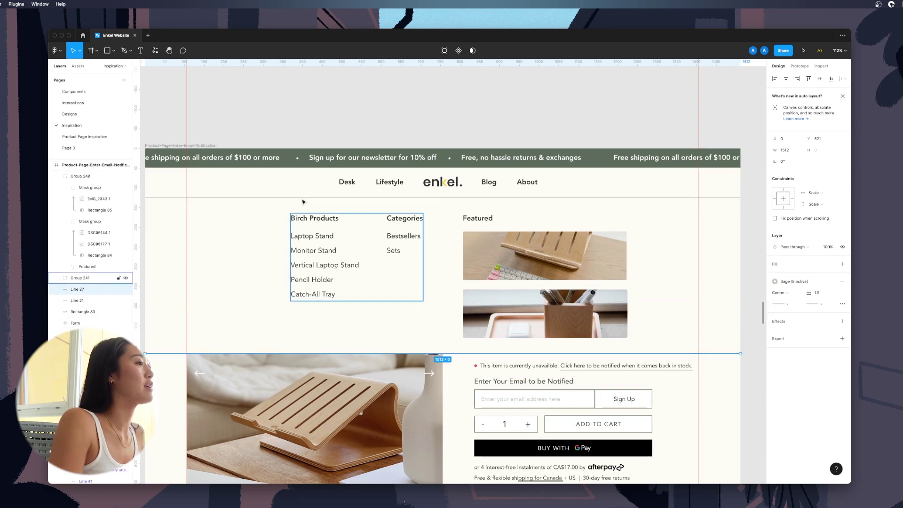
pyautogui.click(290, 114)
pyautogui.scroll(-5, 349, 164)
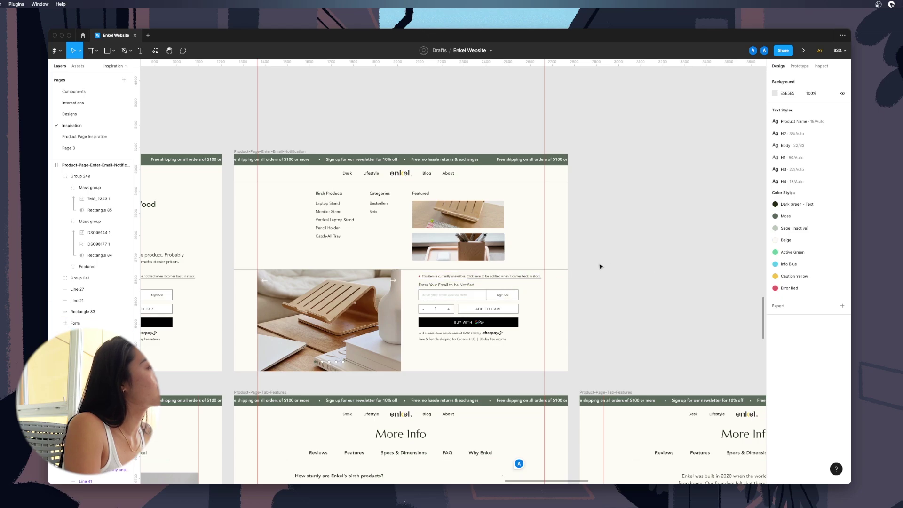
# Undo the duplicated divider line at the menu's lower edge and restore it
pyautogui.press('super+z')
pyautogui.press('super+z')
pyautogui.press('super+z')
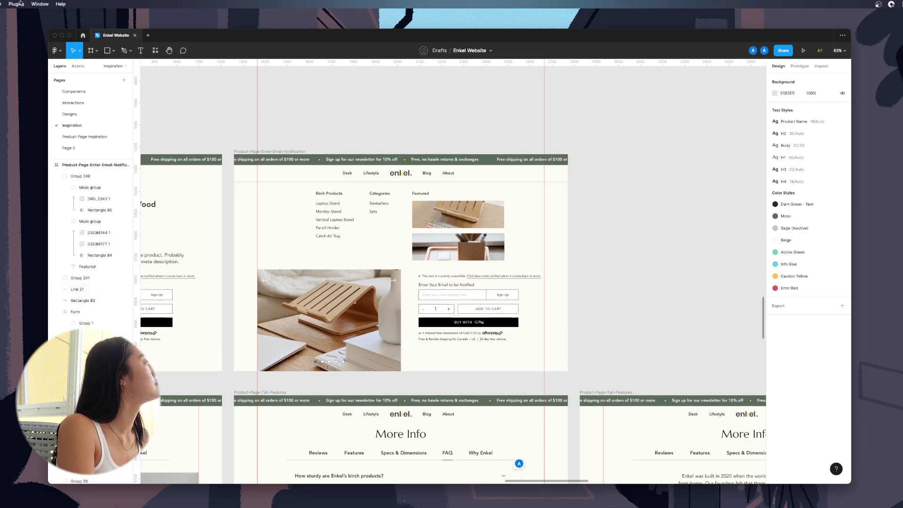
pyautogui.press('super+shift+z')
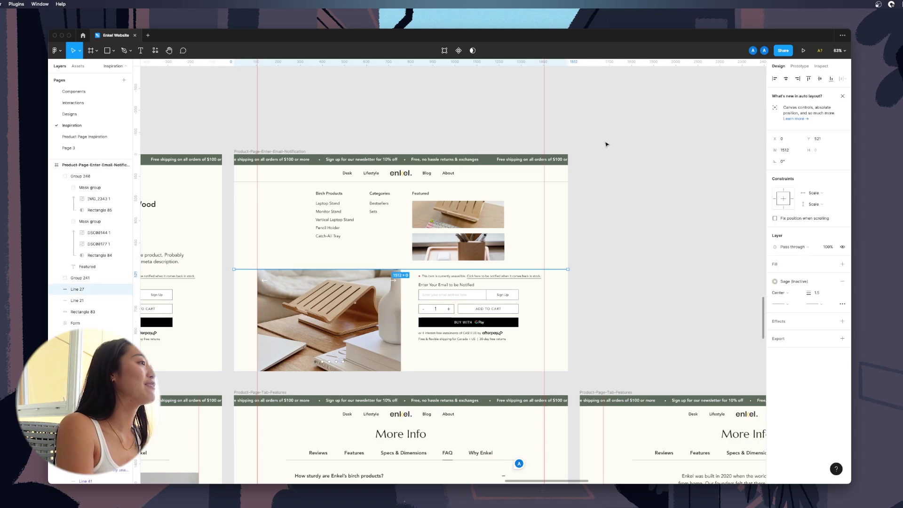
pyautogui.click(687, 202)
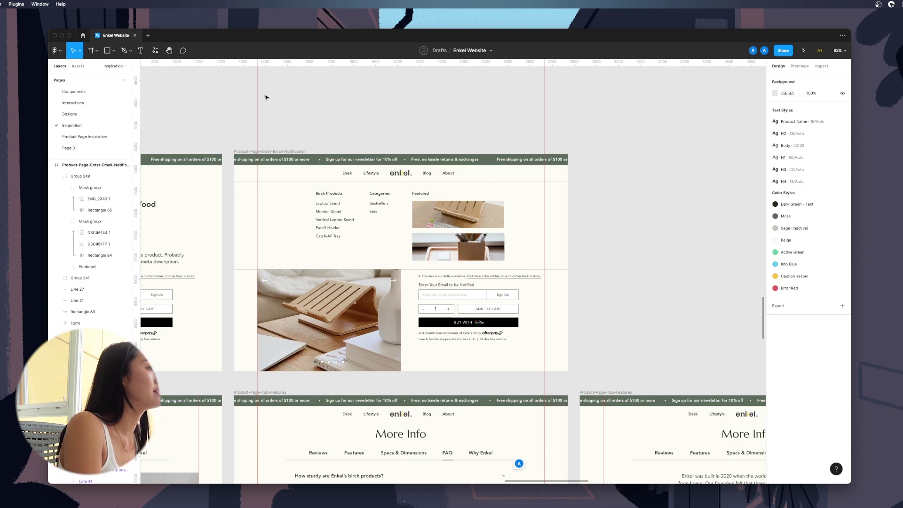
pyautogui.scroll(5, 455, 297)
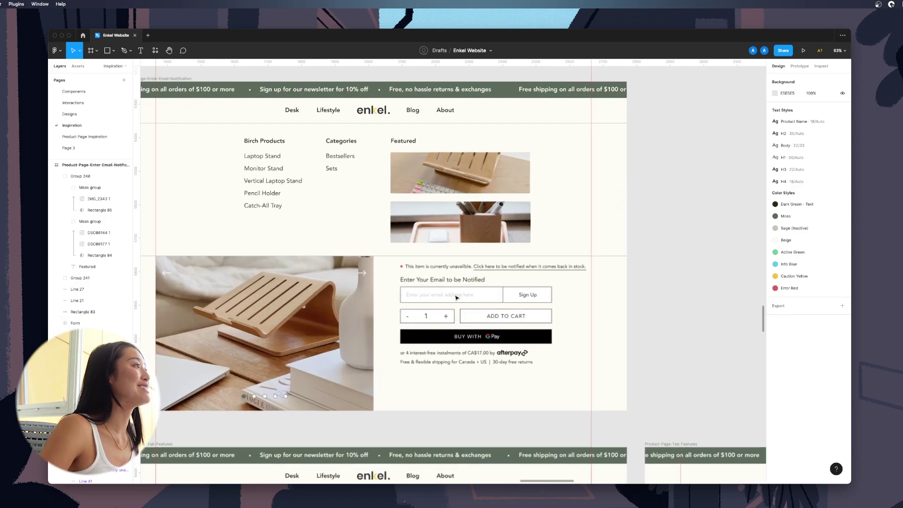
pyautogui.scroll(-3, 456, 297)
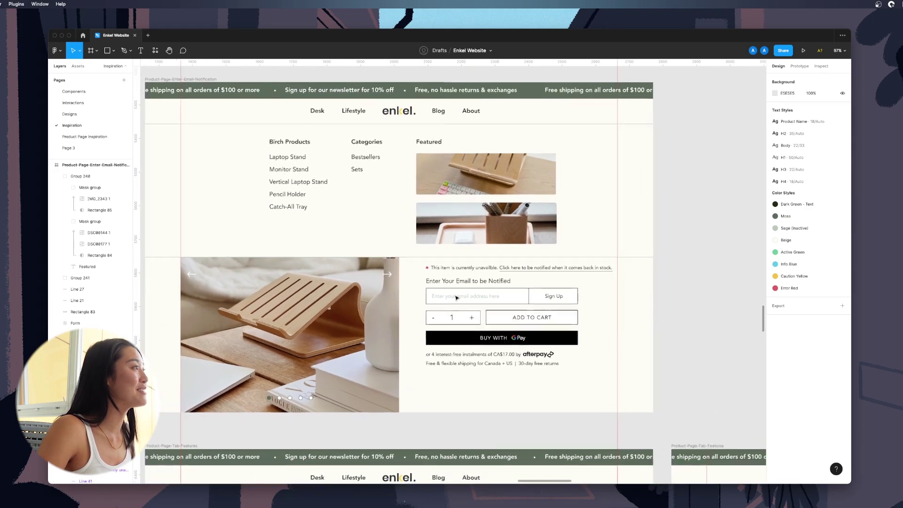